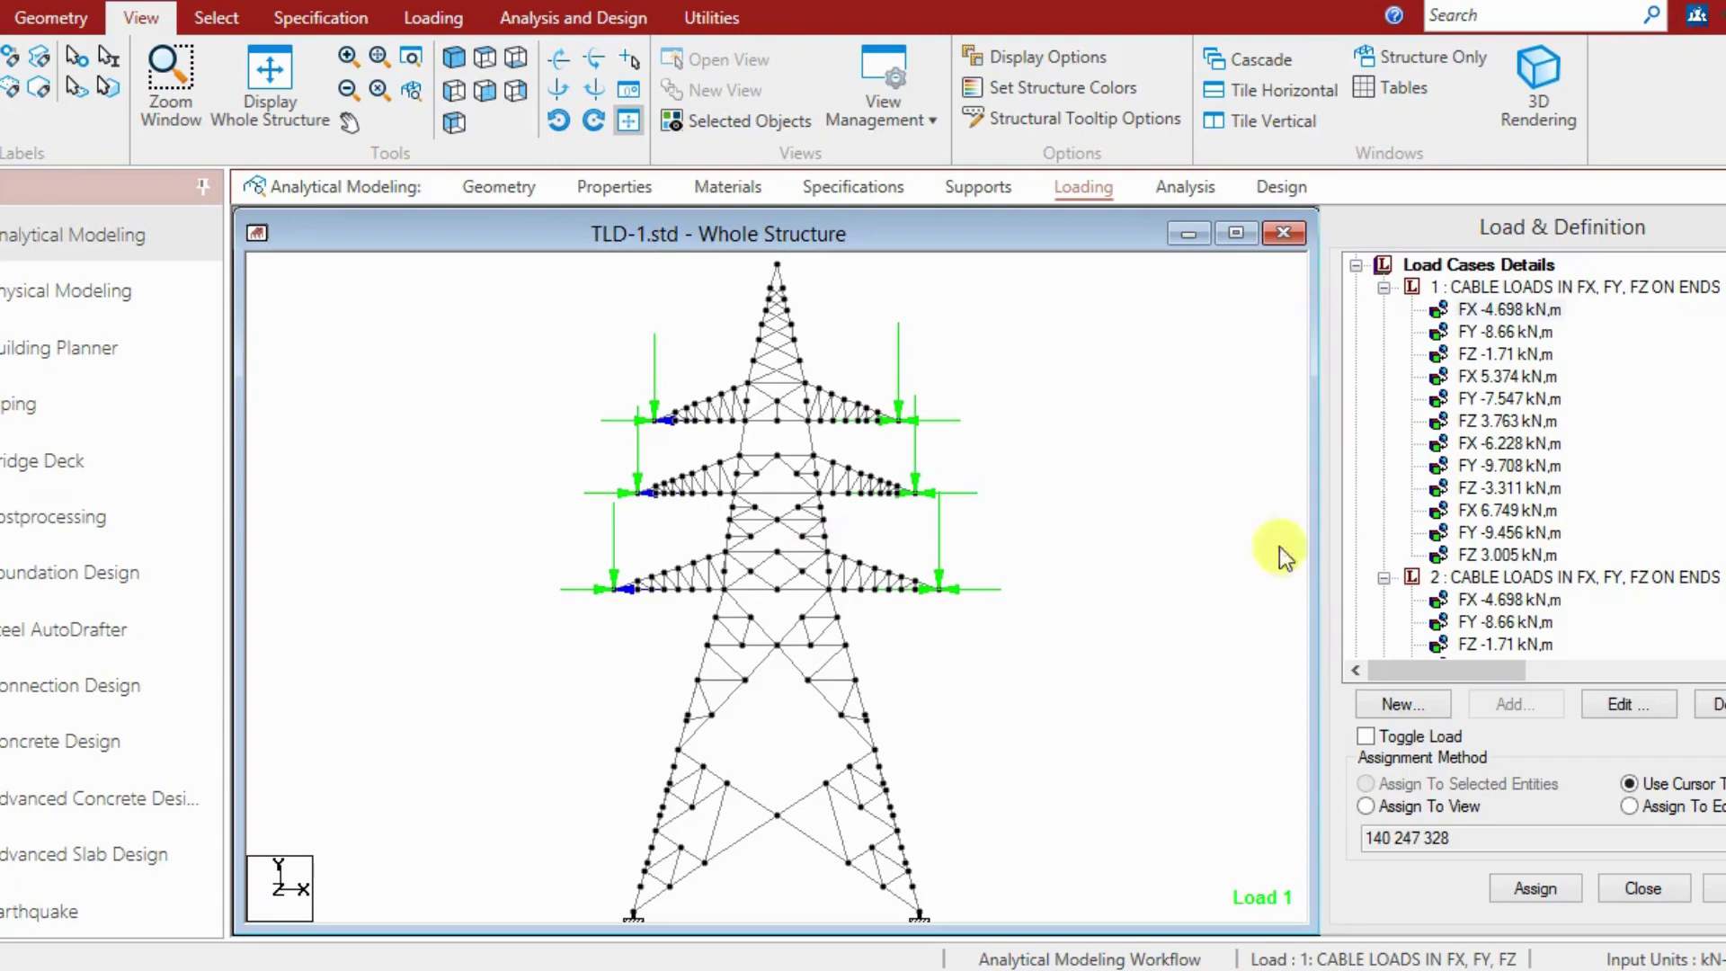
Step: Hide the loading diagram so the tower is shown without load arrows
click(429, 18)
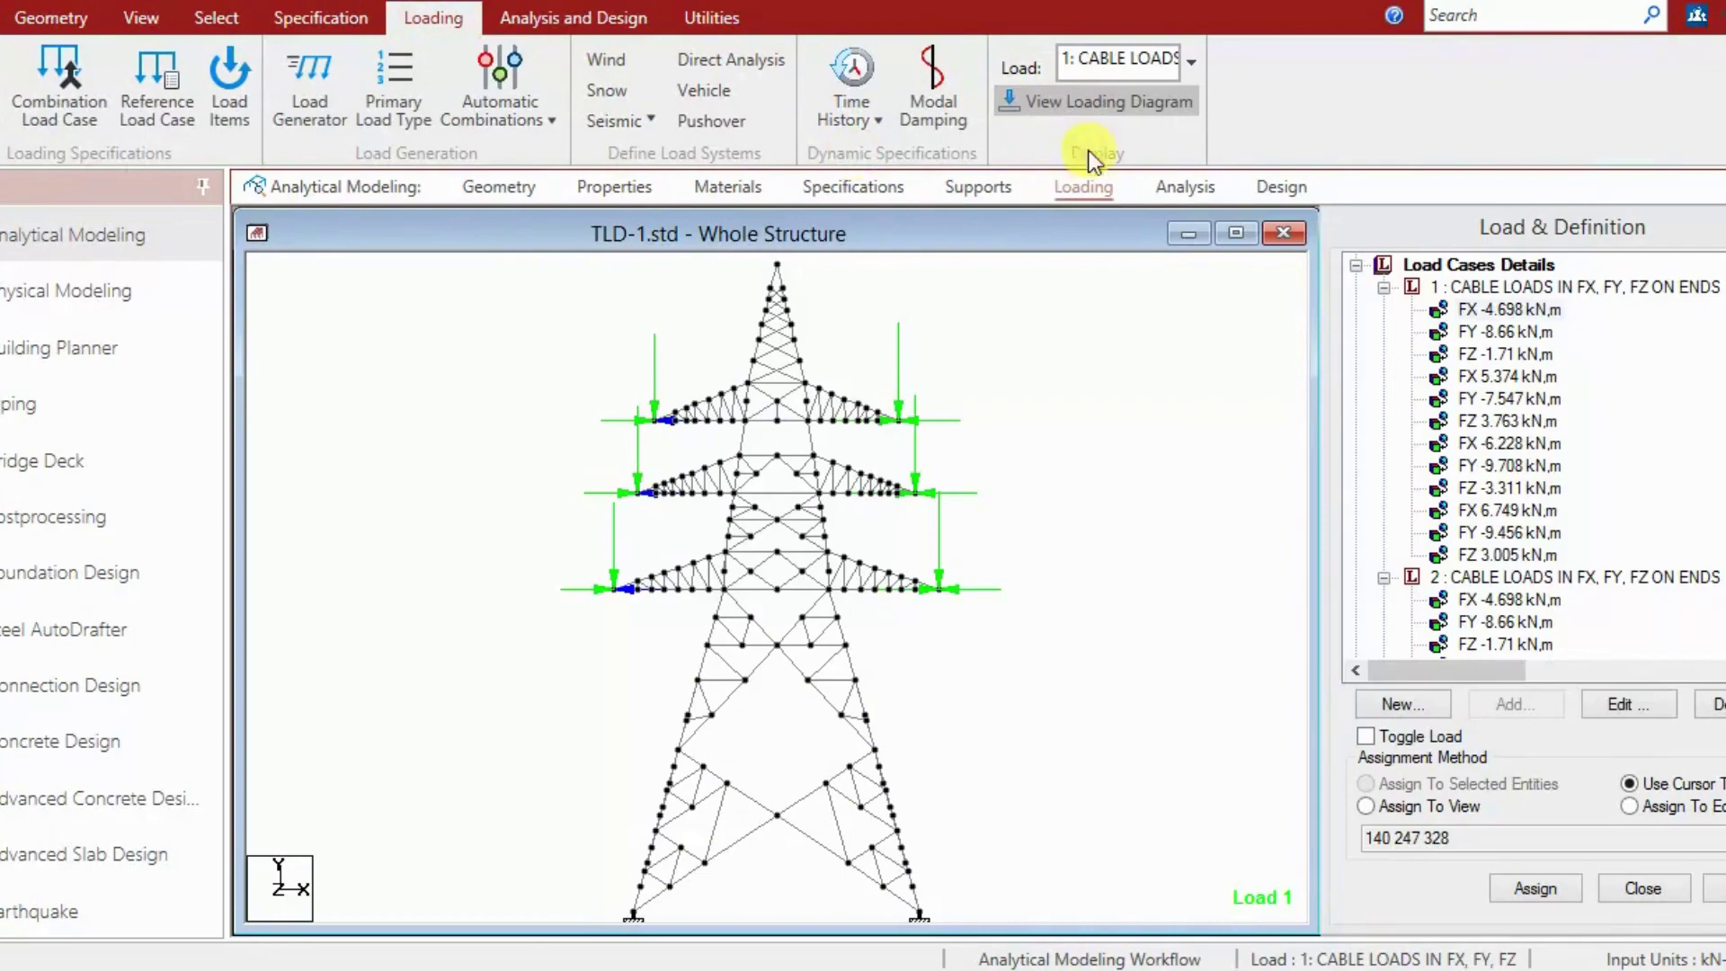
click(1060, 101)
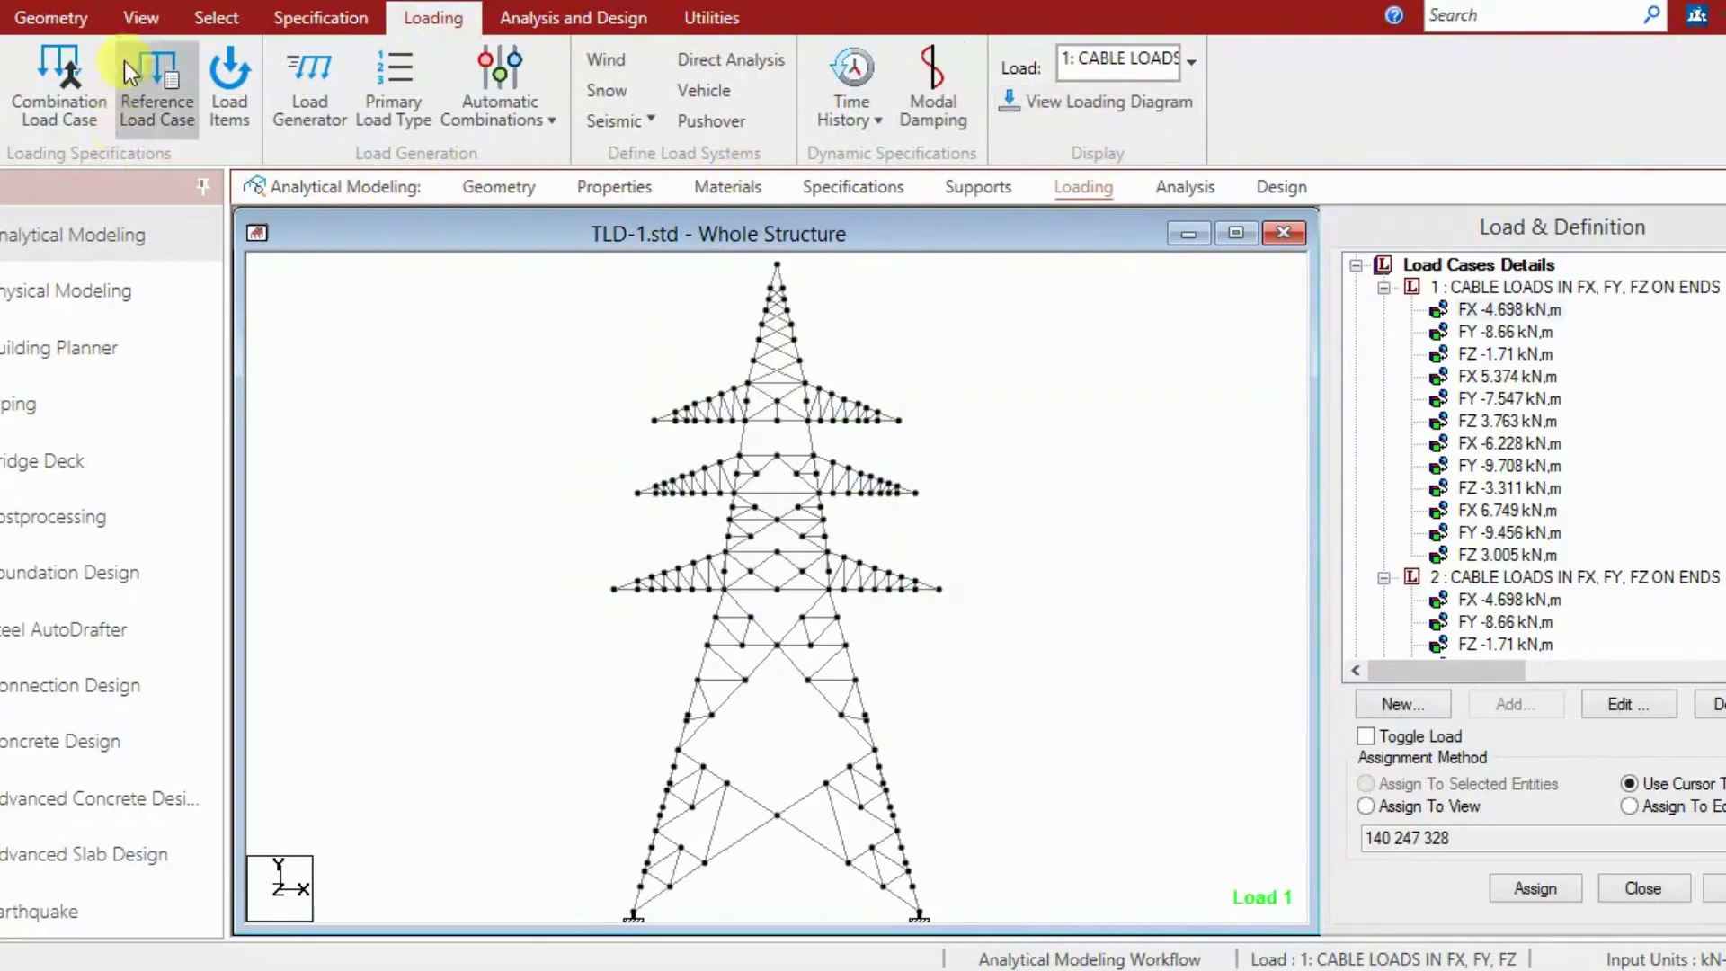
click(160, 15)
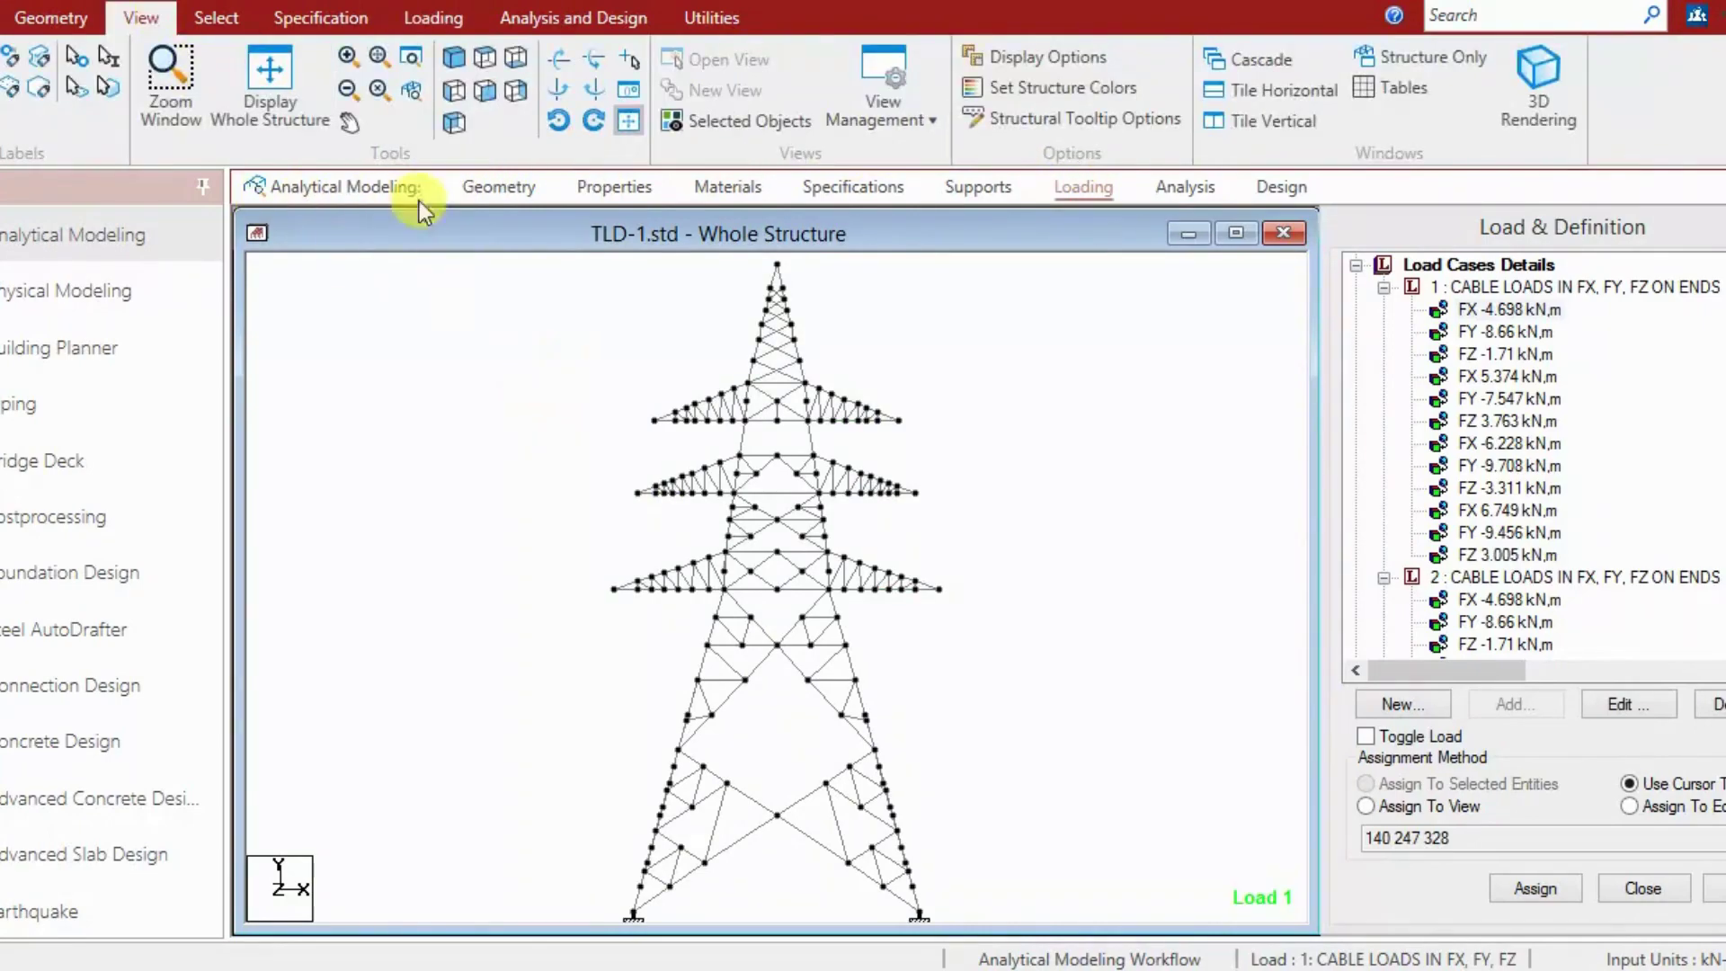
Step: Measure the node-to-node distances from a base support to the tower peak and between the tips of the lowest cross-arm
click(716, 21)
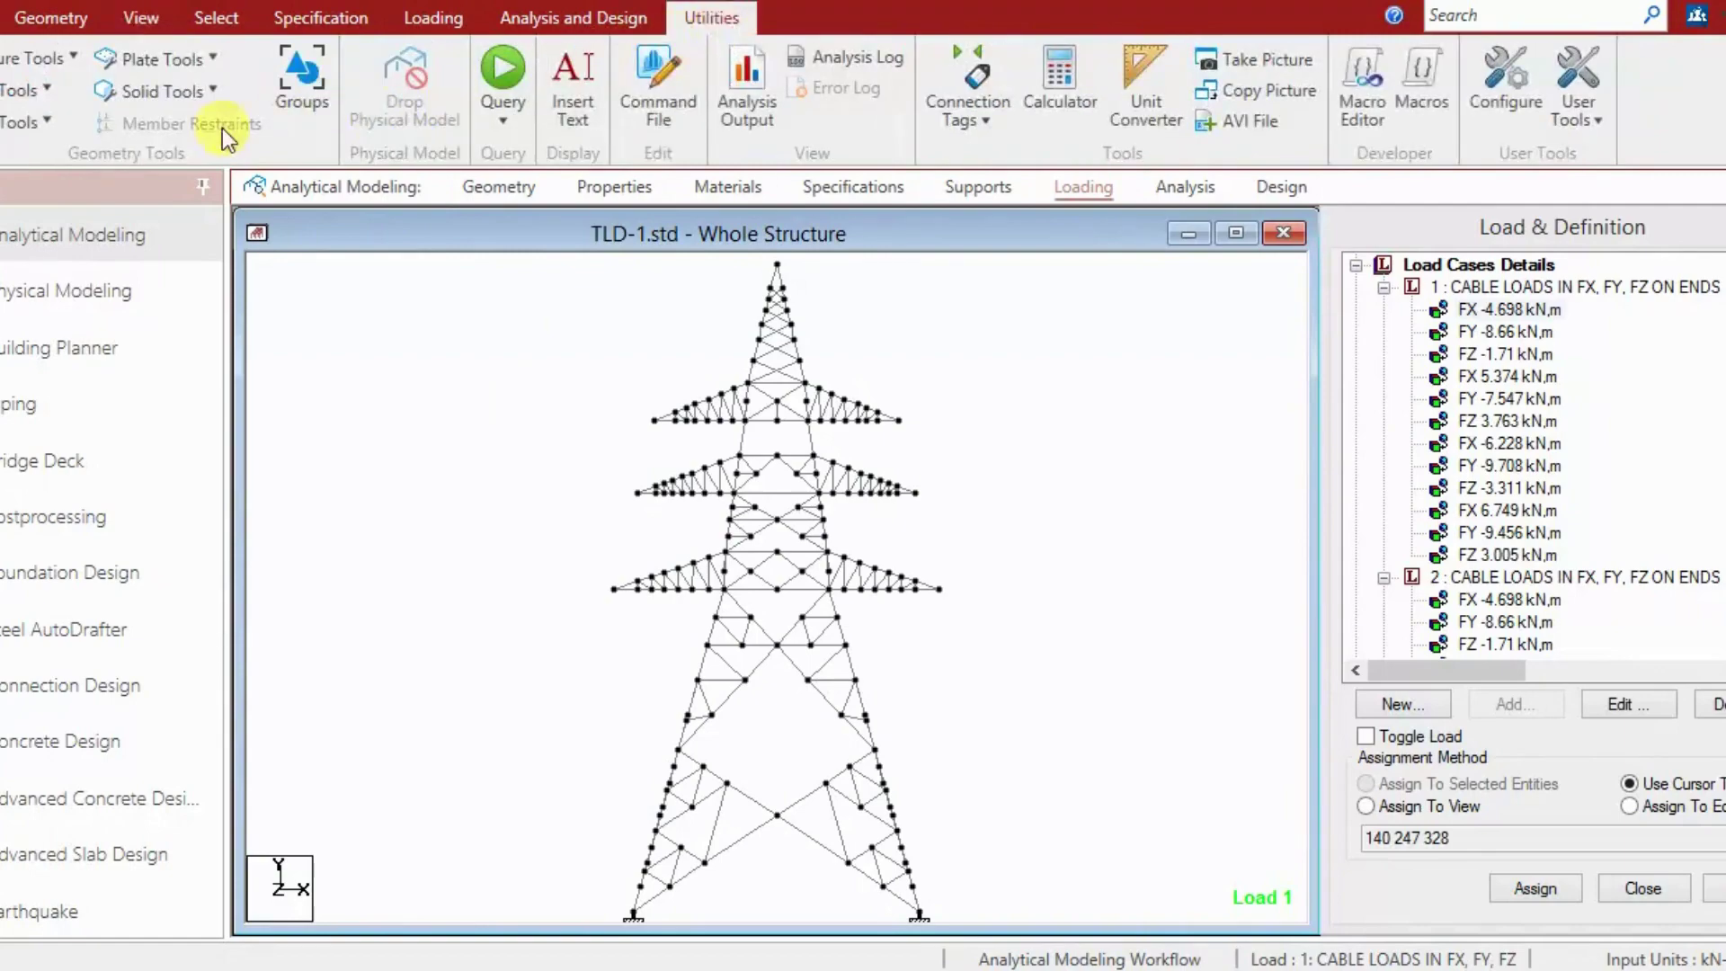
click(25, 93)
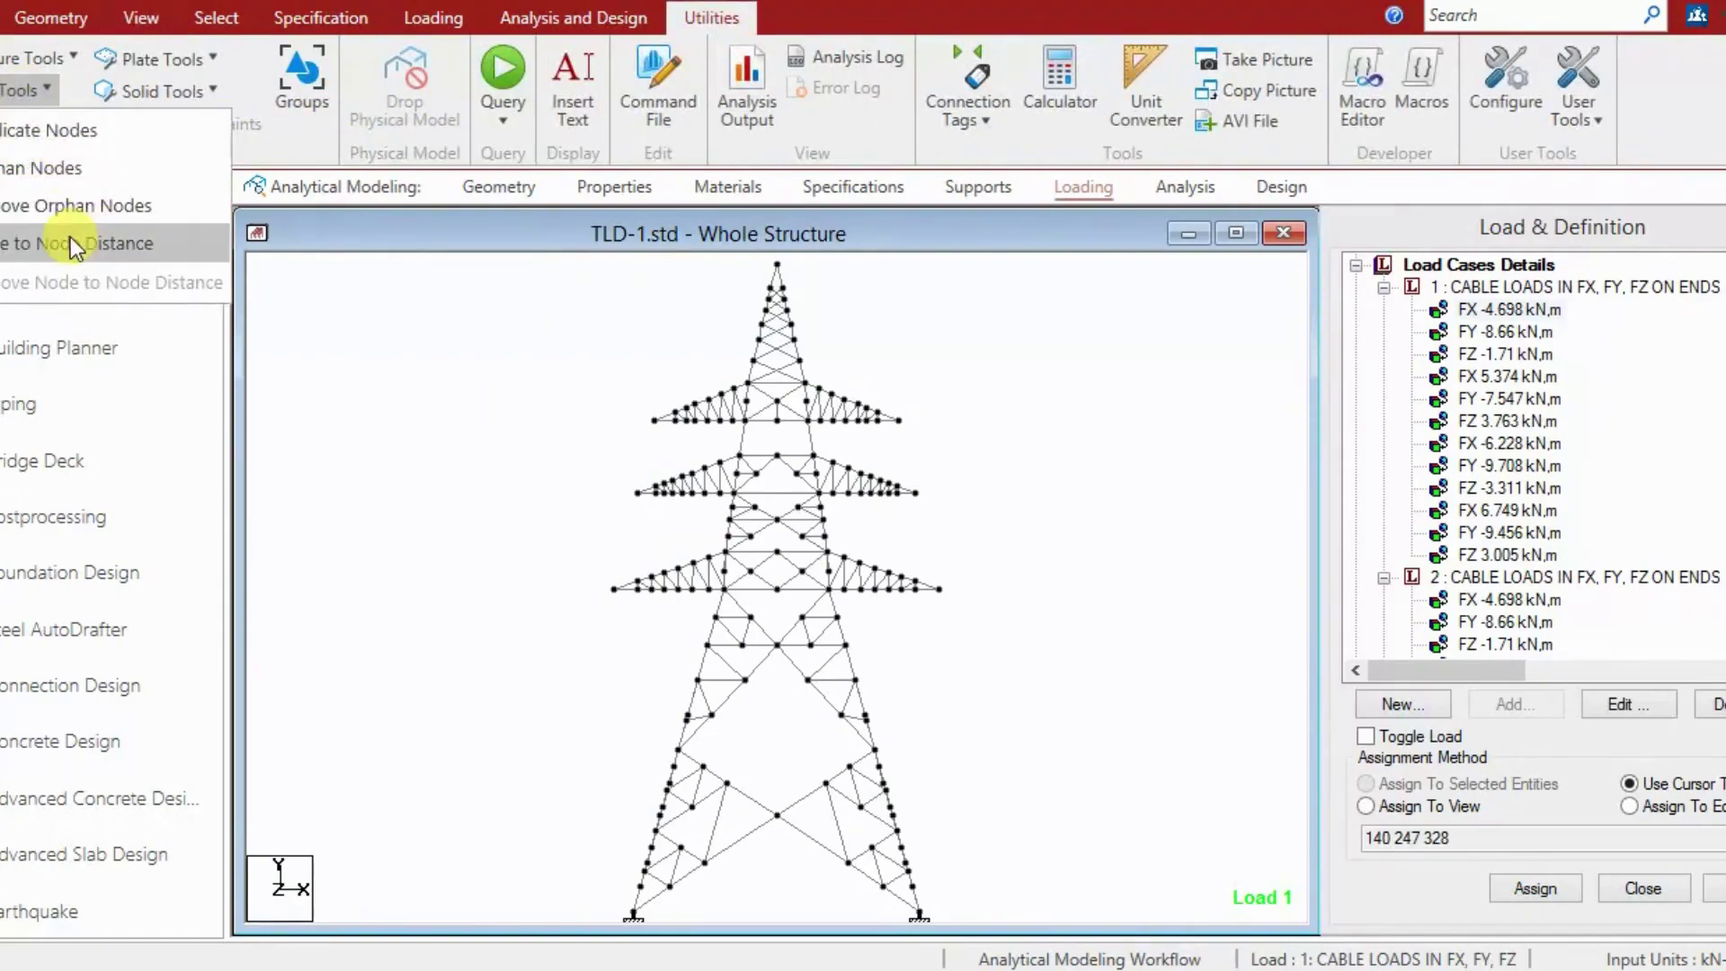
click(70, 238)
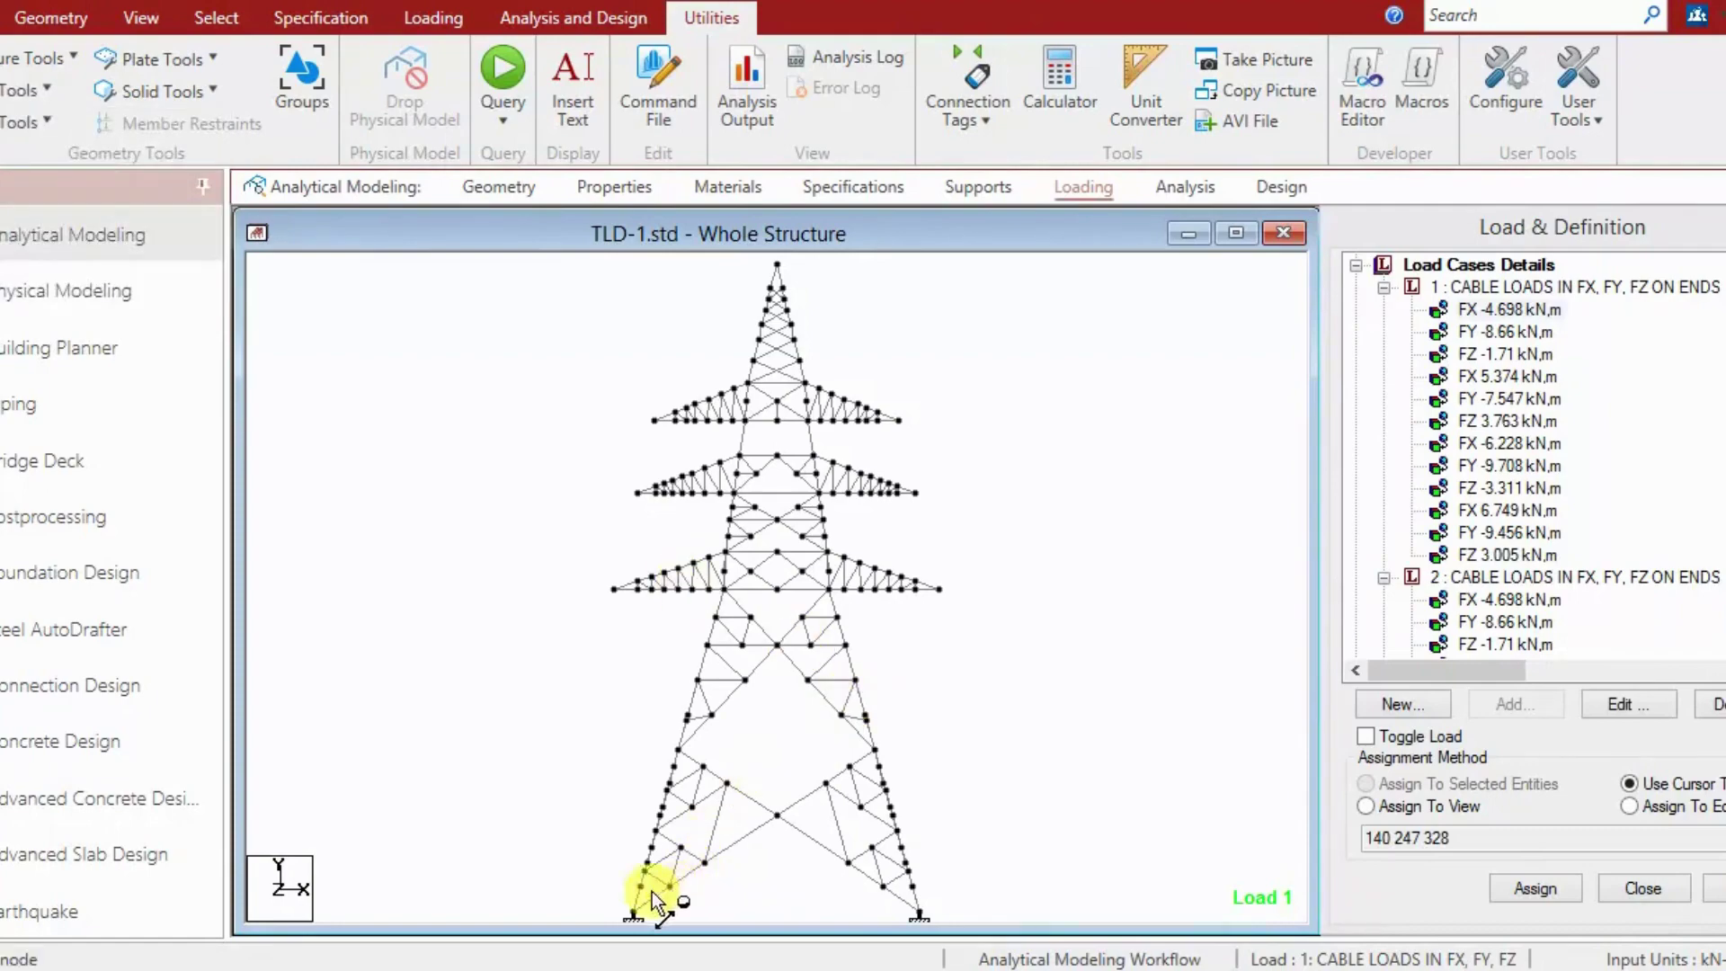
click(640, 913)
click(777, 264)
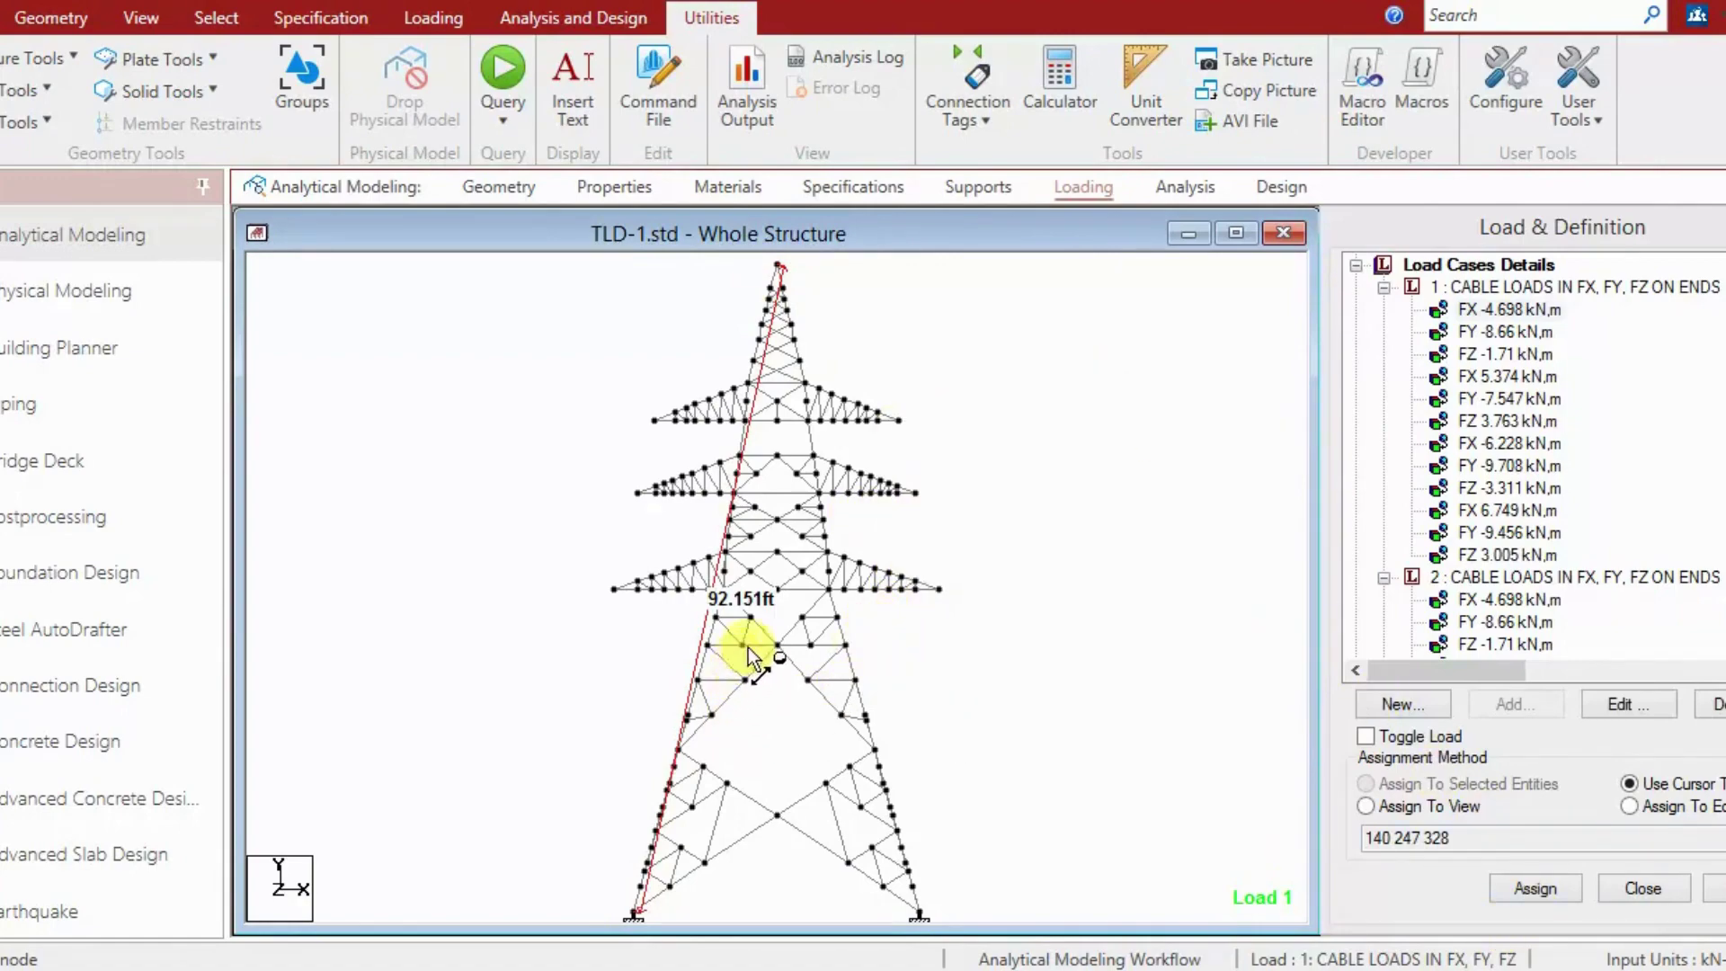
click(612, 588)
click(942, 589)
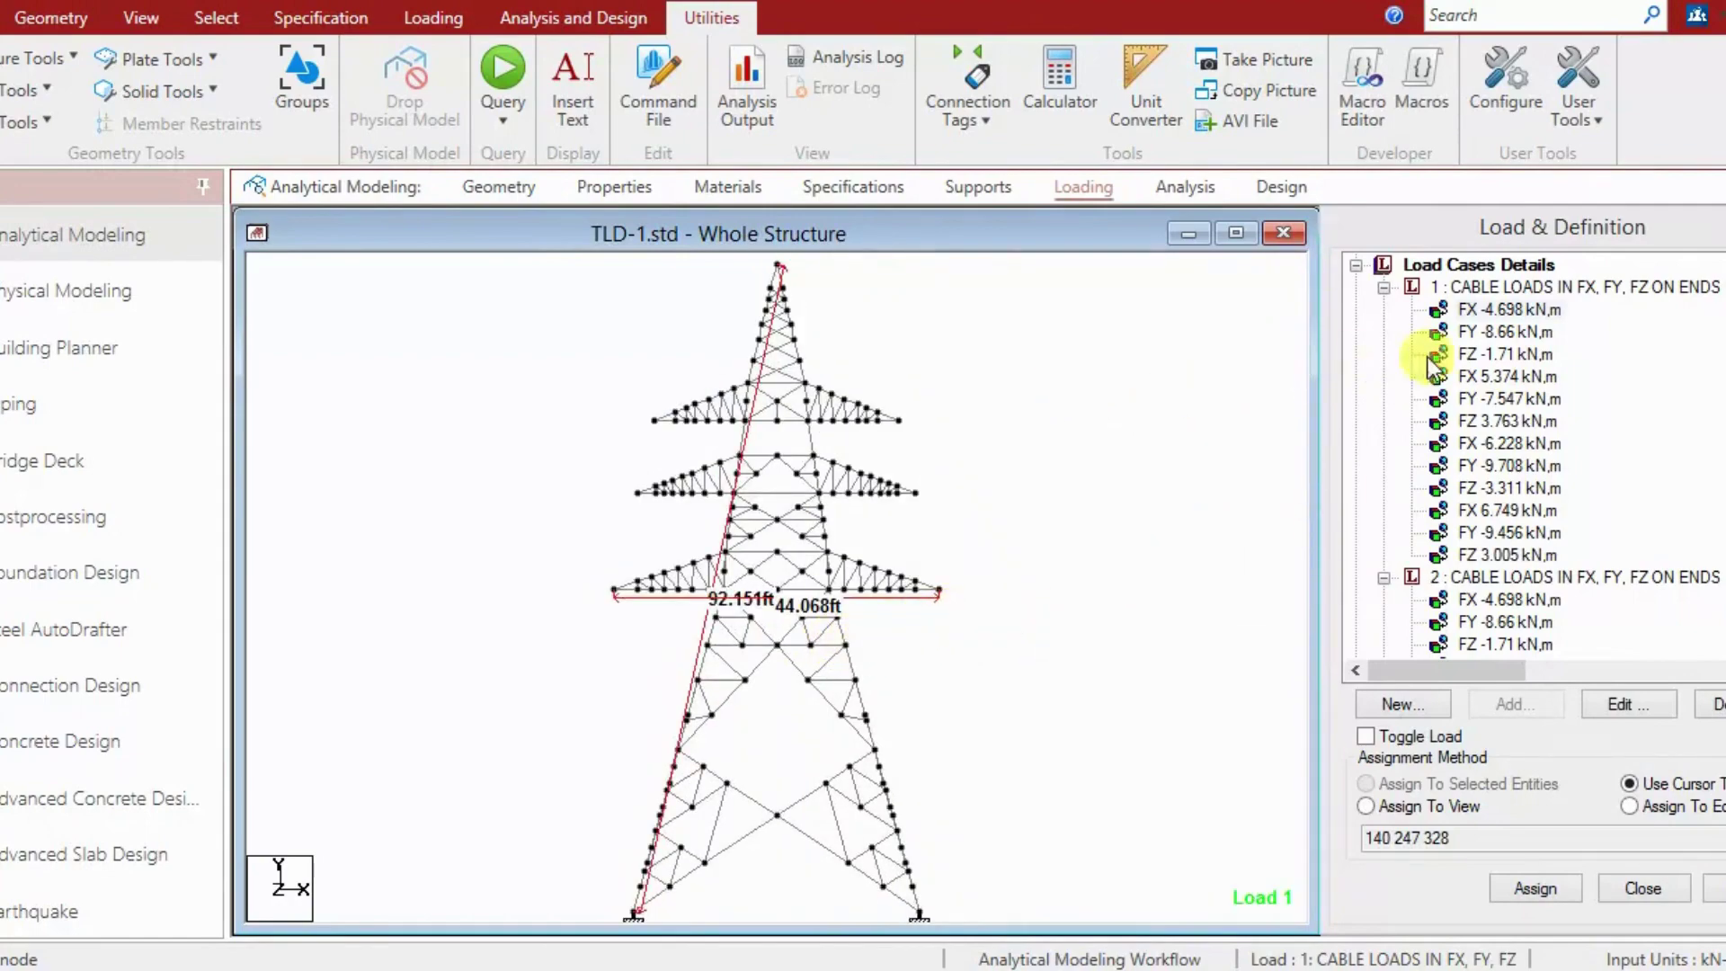
Step: Collapse load case 2 and remove the node-to-node distance dimensions from the tower
click(1384, 578)
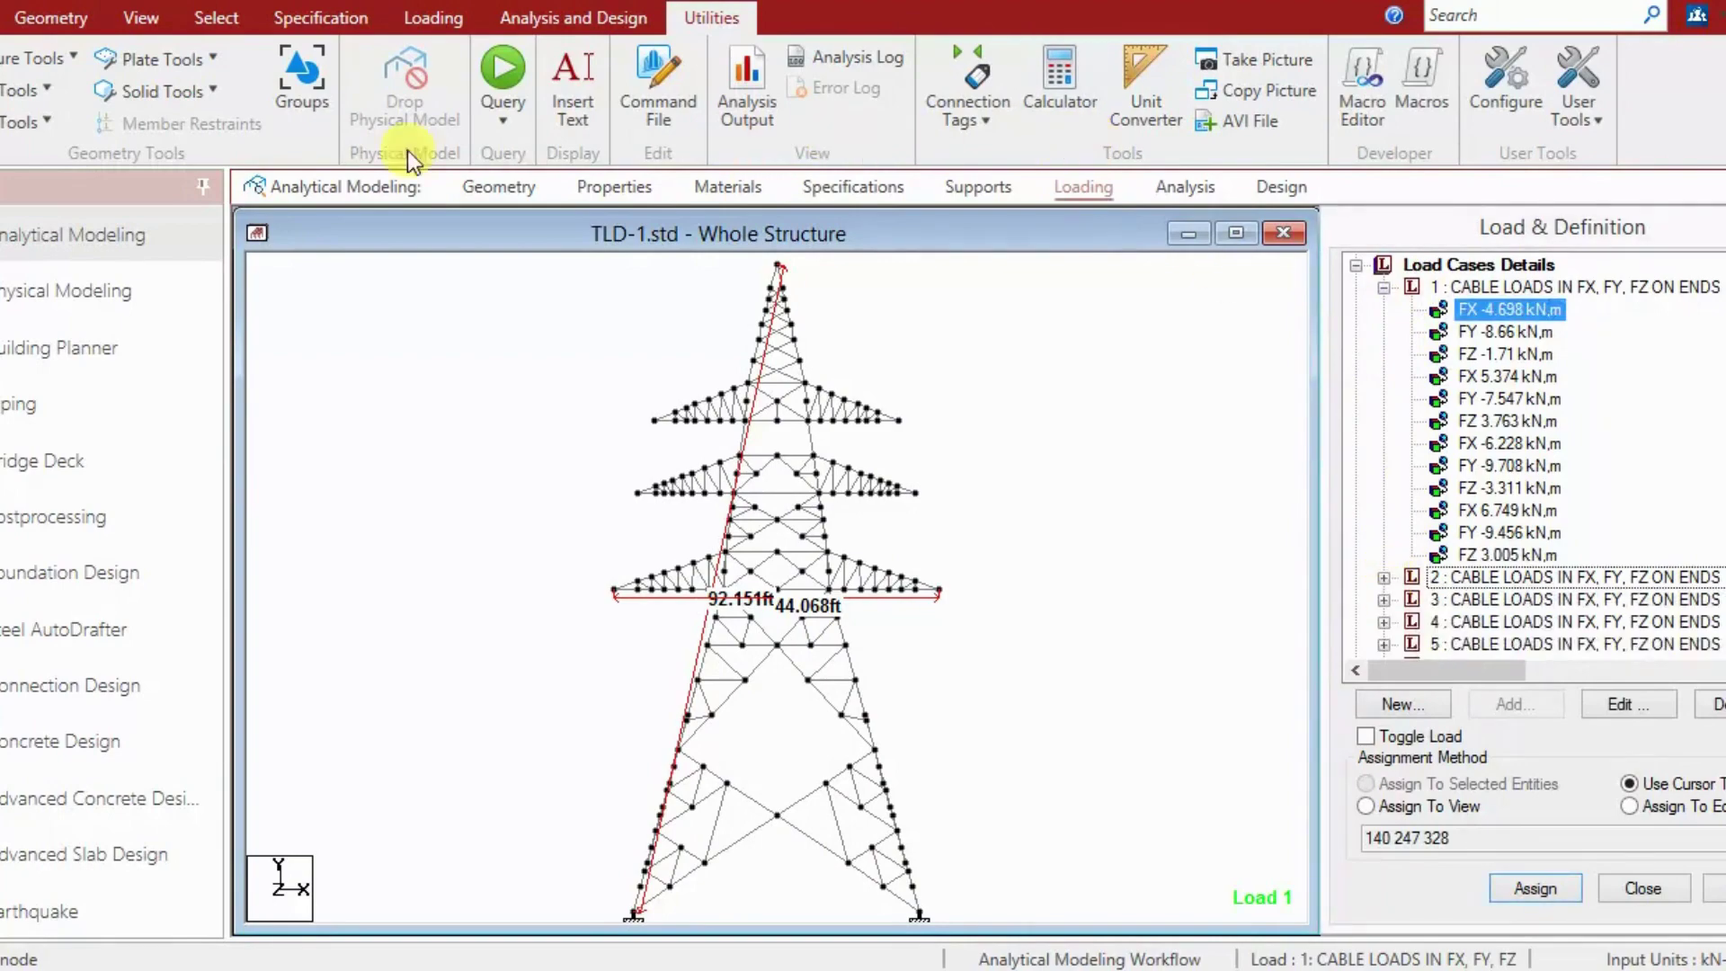
click(35, 90)
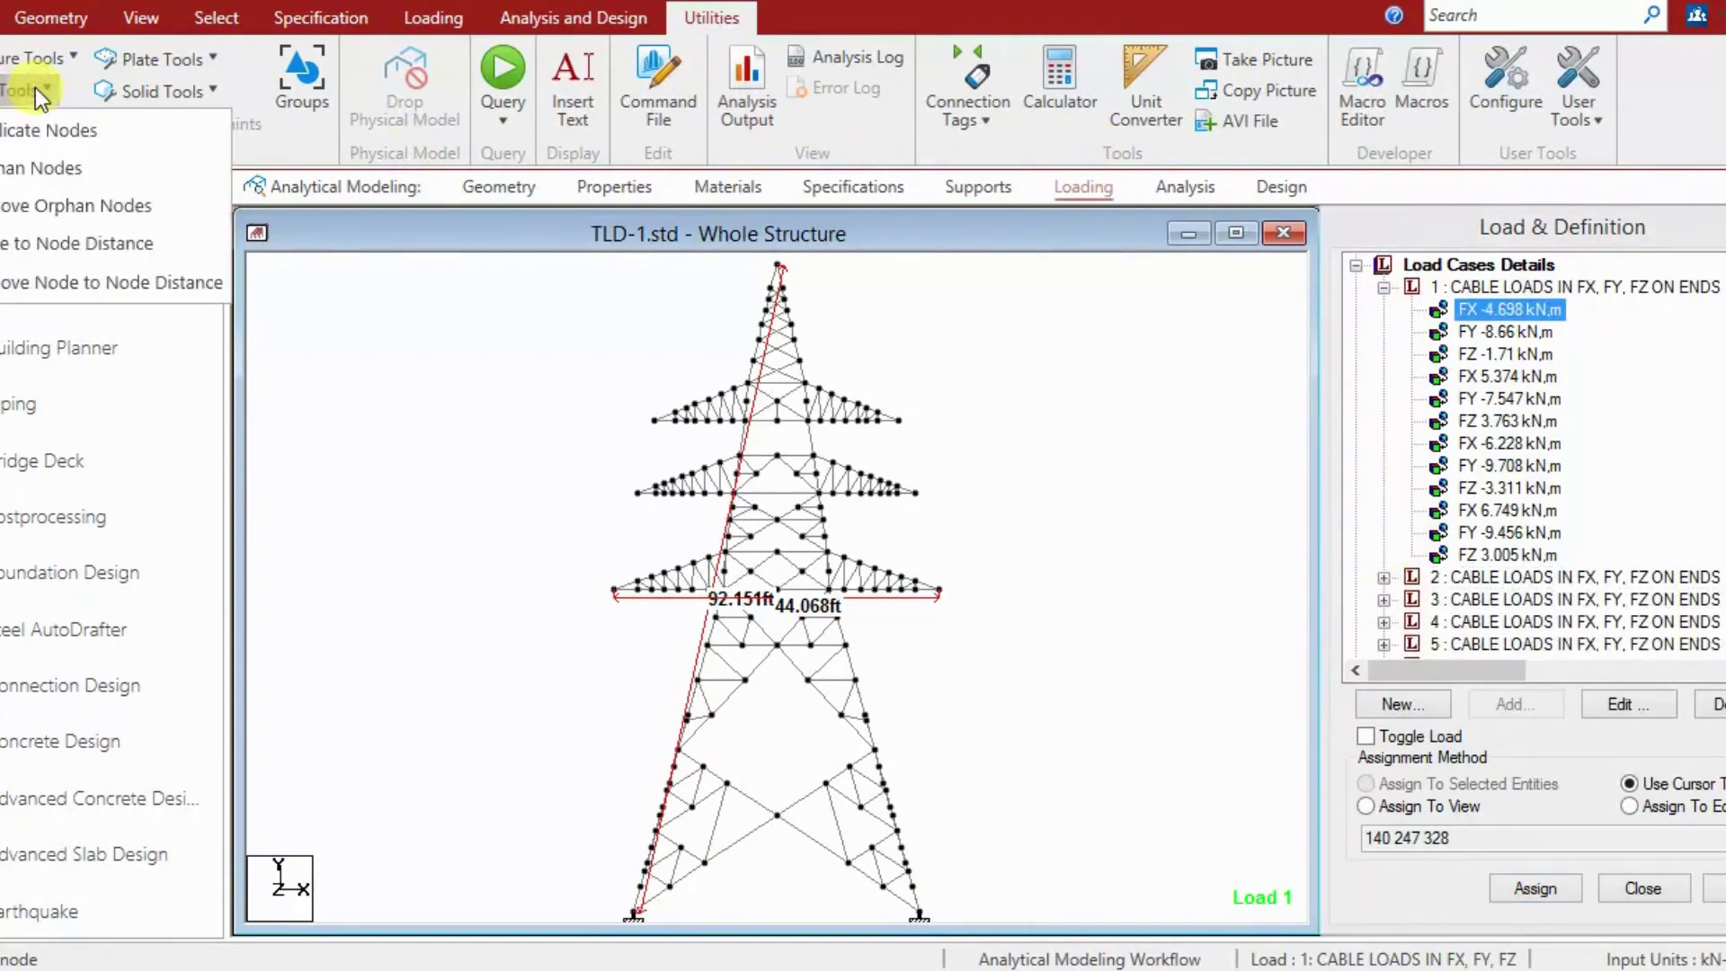
click(55, 191)
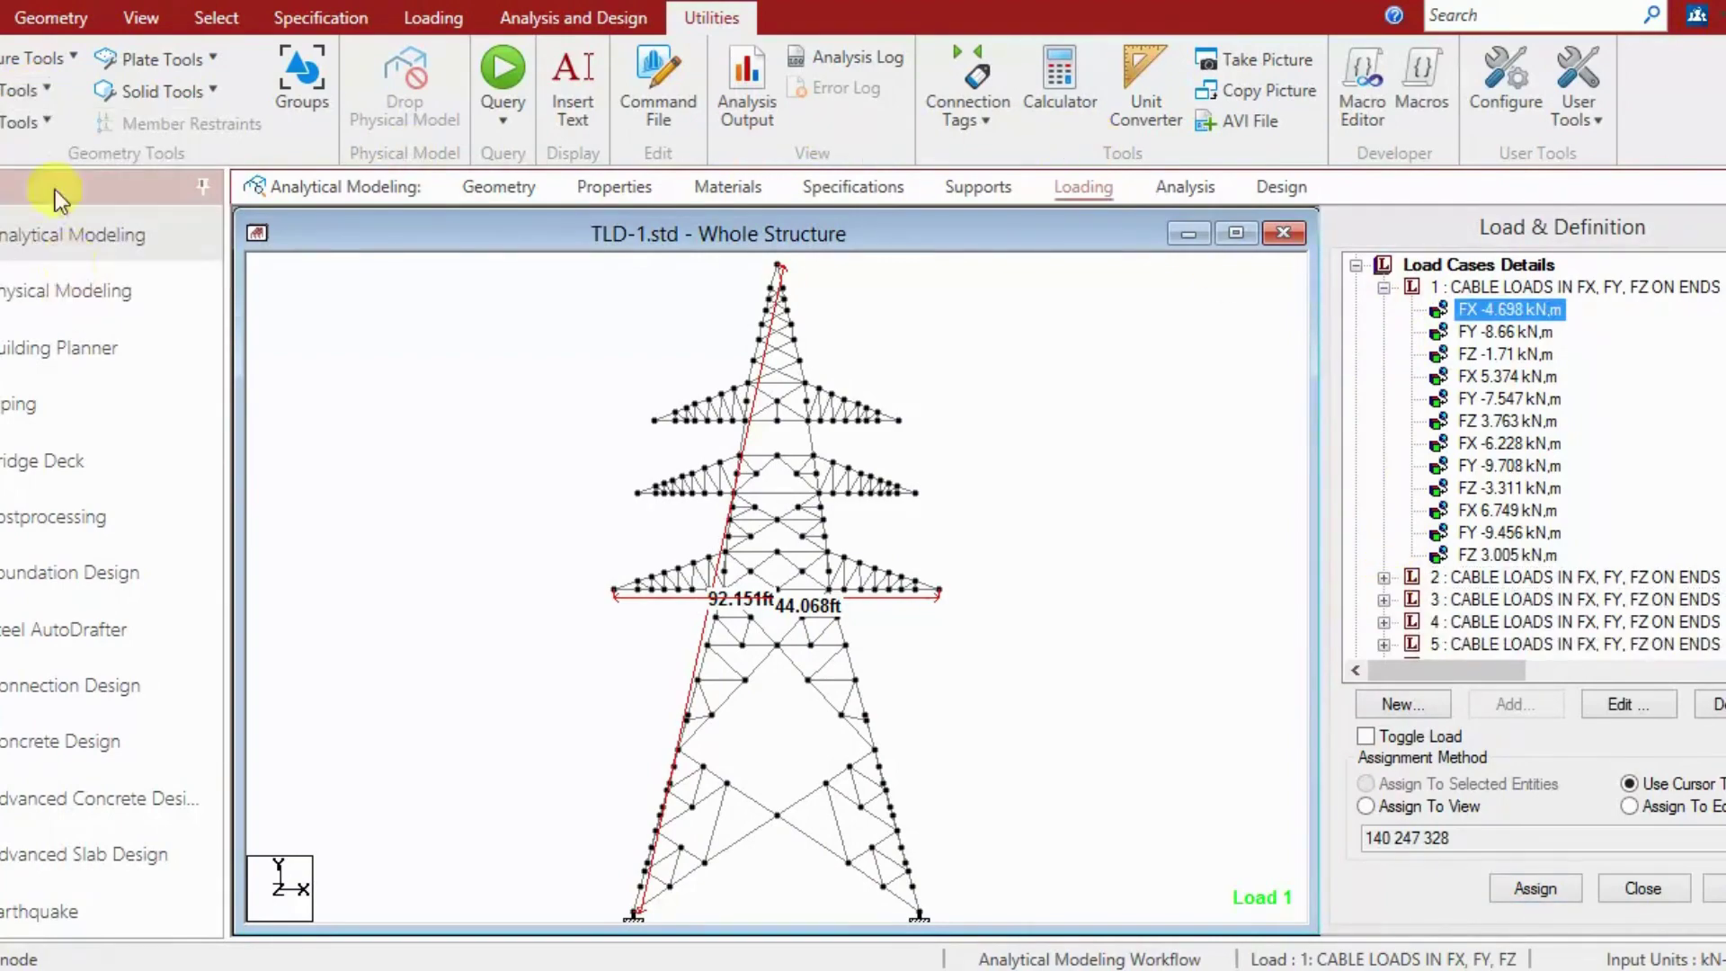
click(41, 95)
click(33, 286)
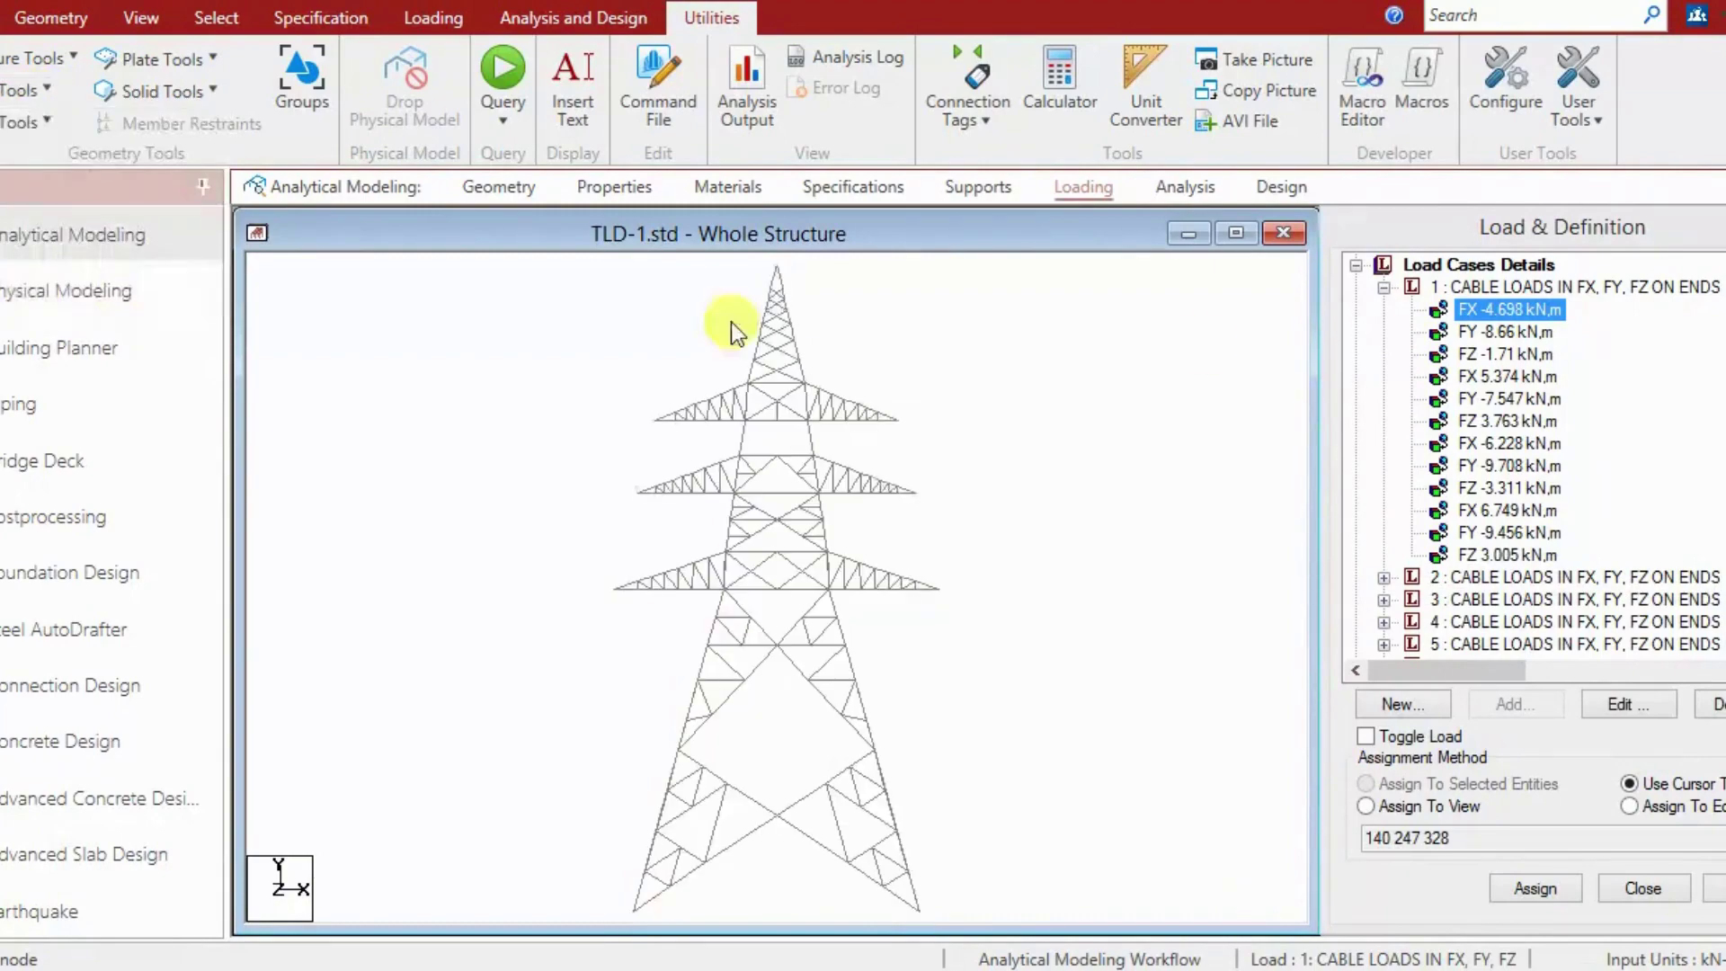
Step: Expand load case 1, select its FX -4.698 kN item and display the loading diagram on the tower
click(1456, 291)
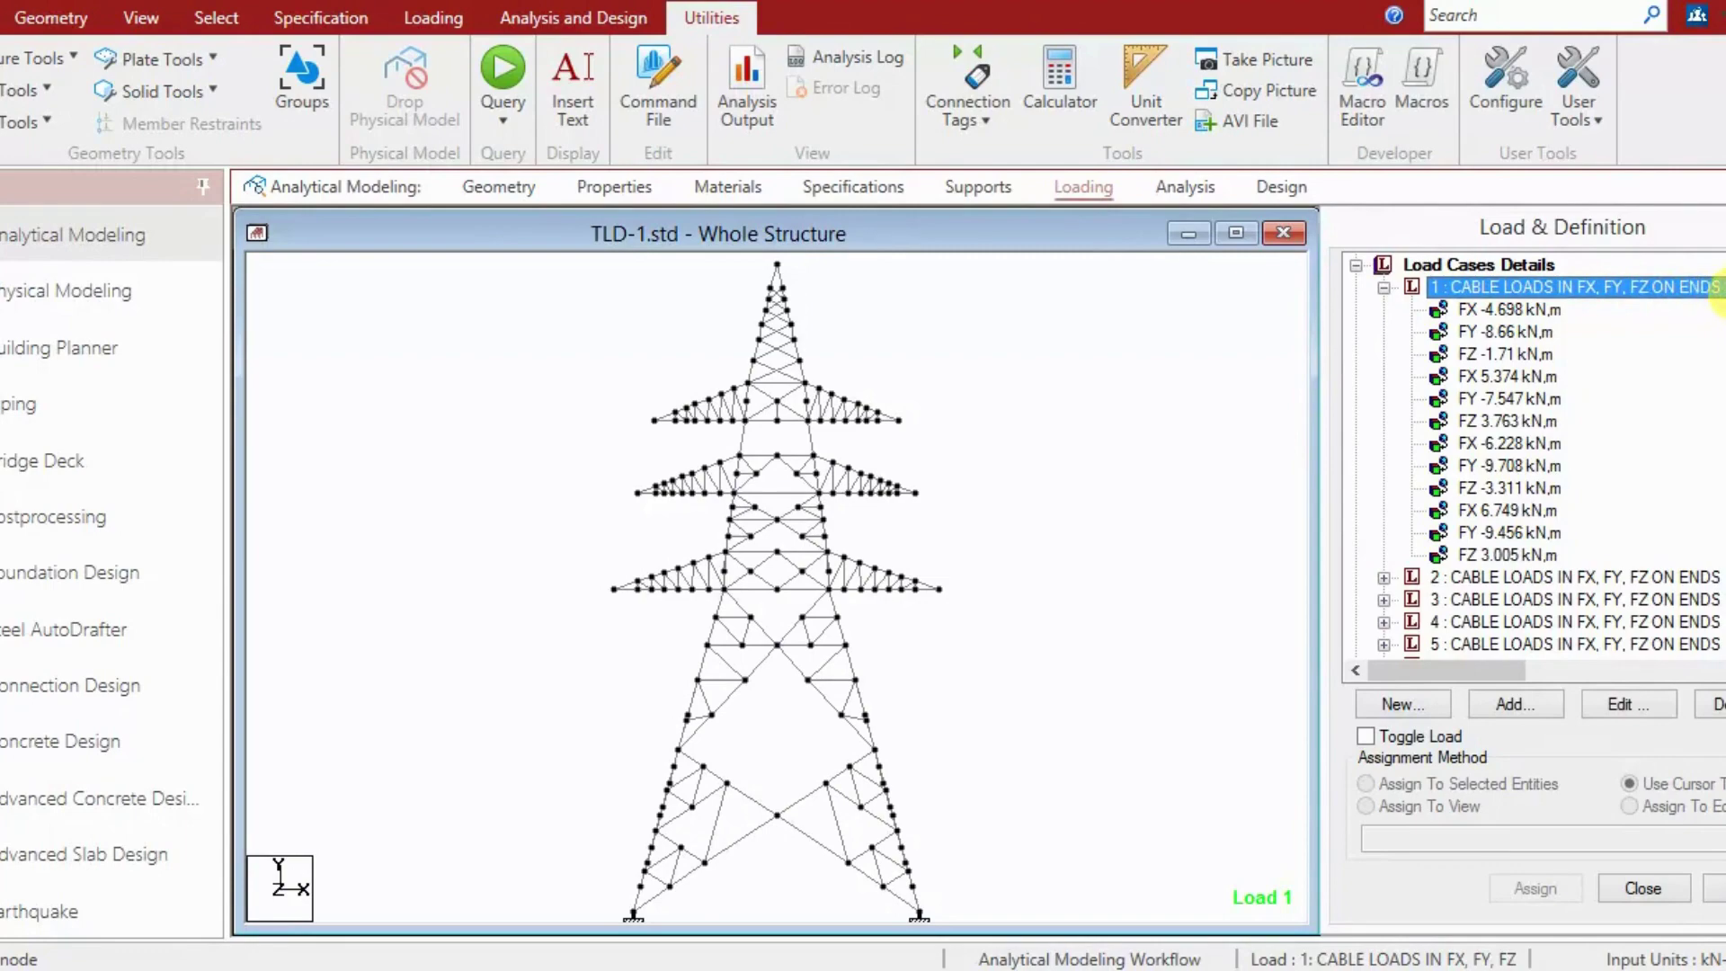
click(1530, 309)
click(569, 17)
click(442, 18)
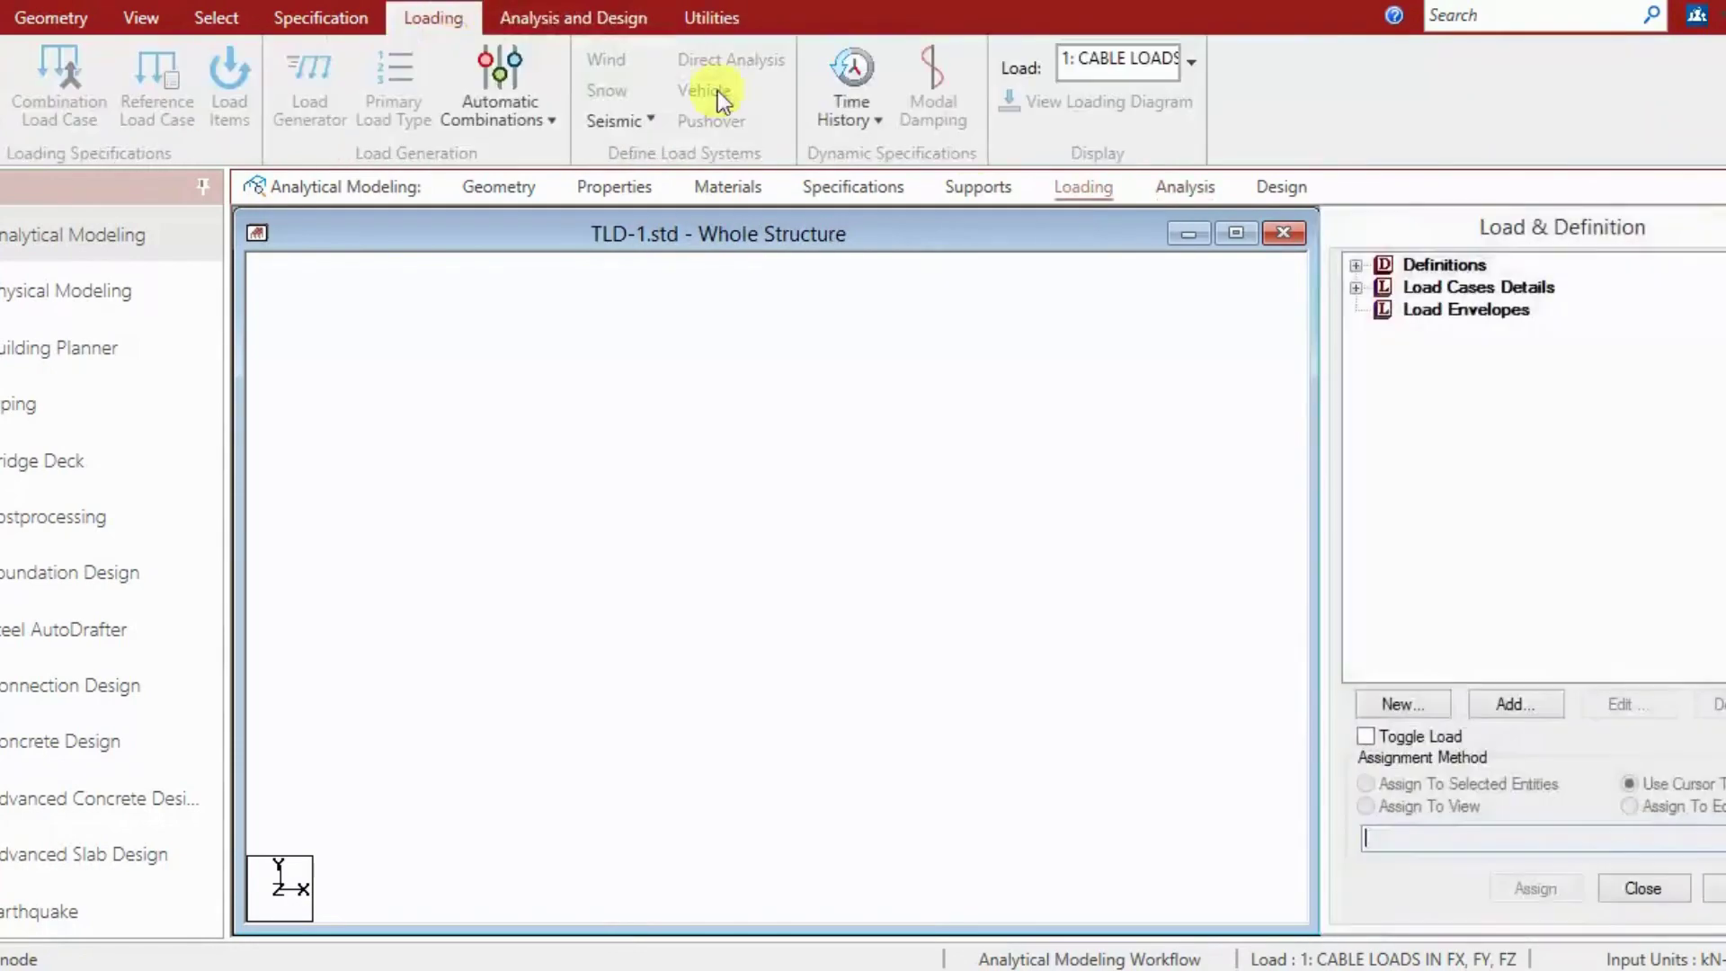
click(1359, 289)
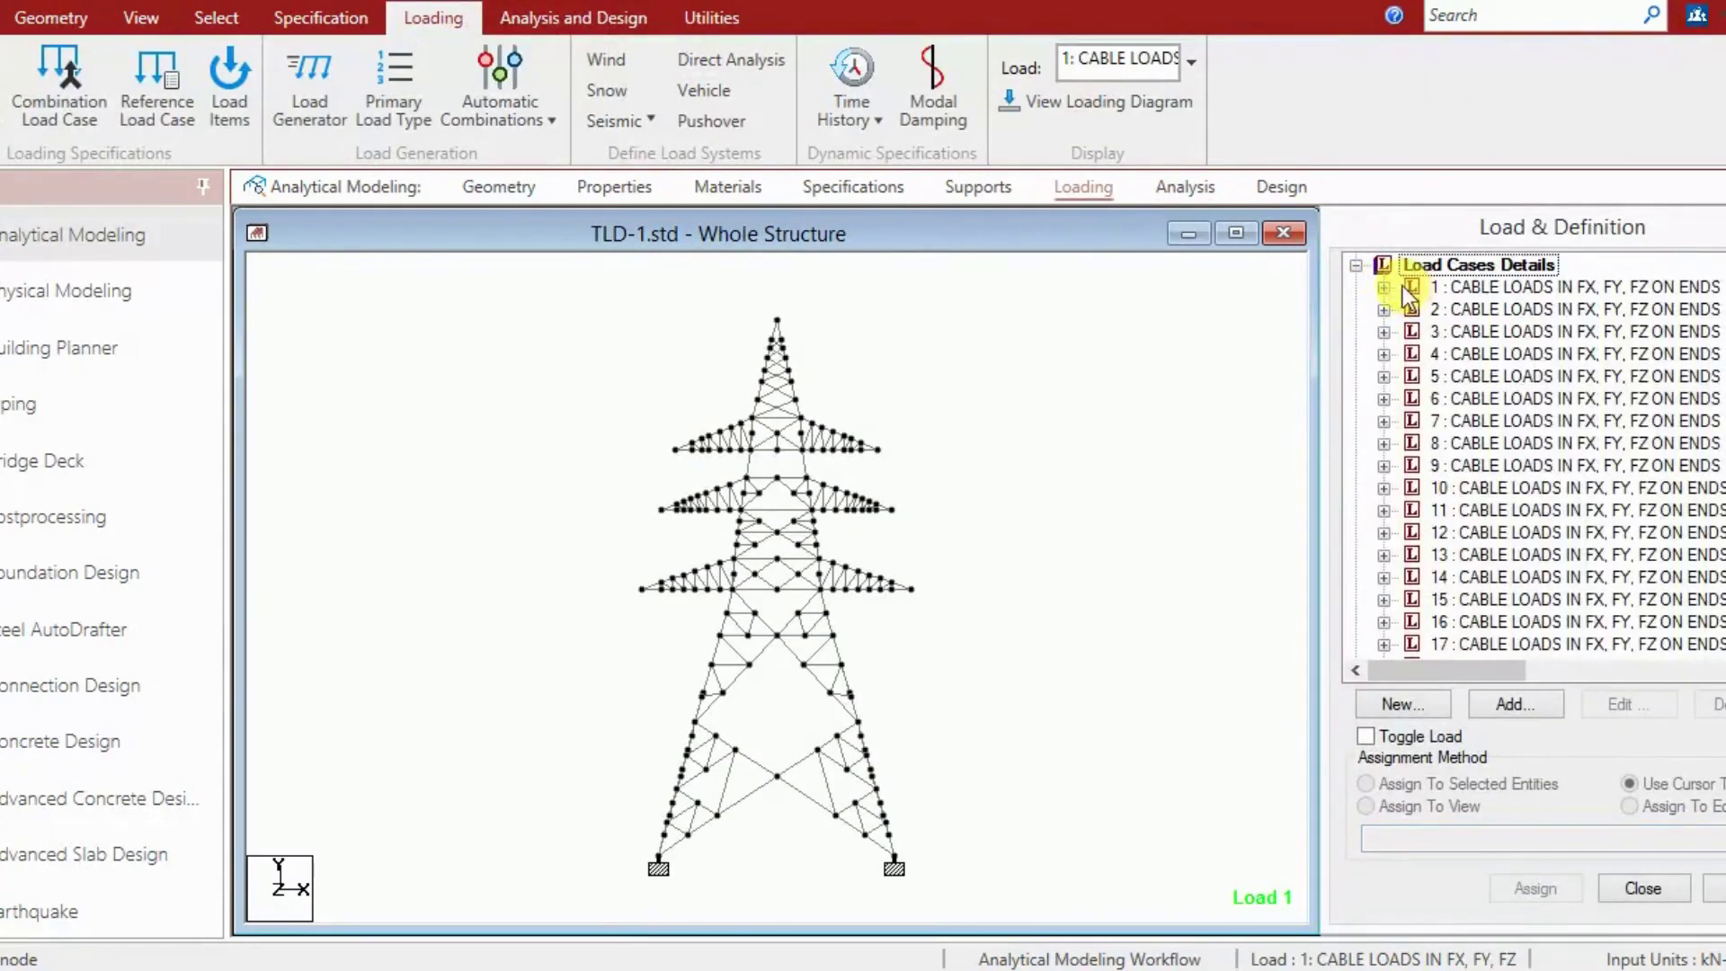
click(1383, 287)
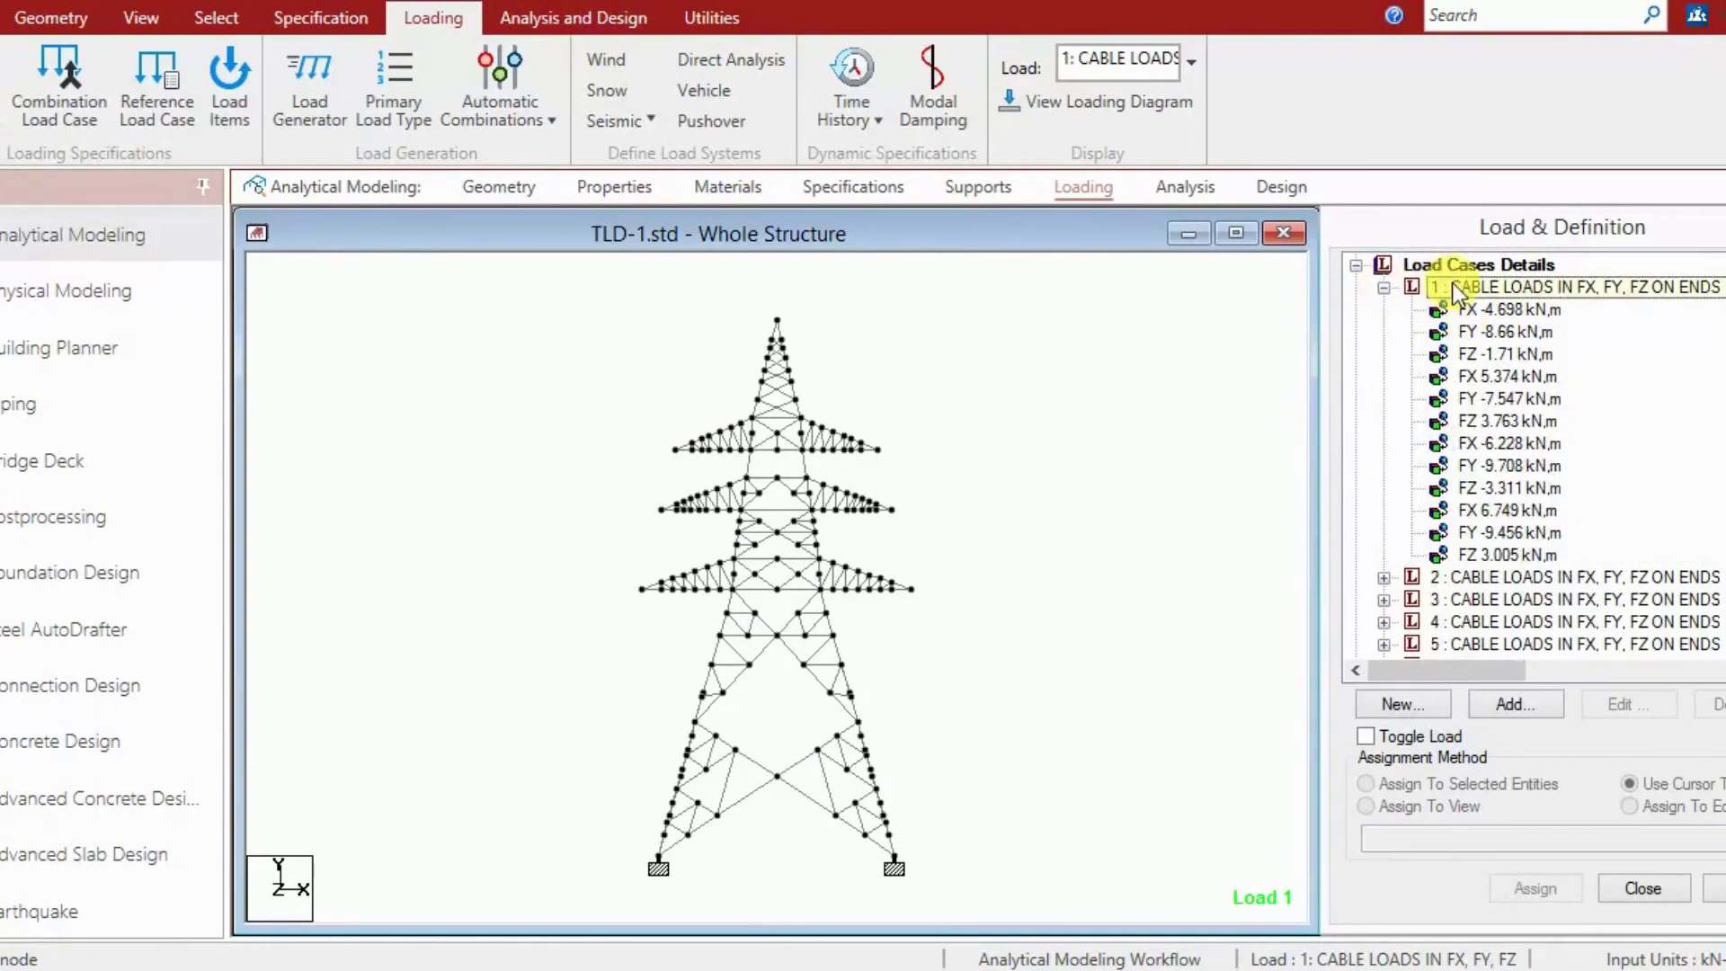
click(1470, 314)
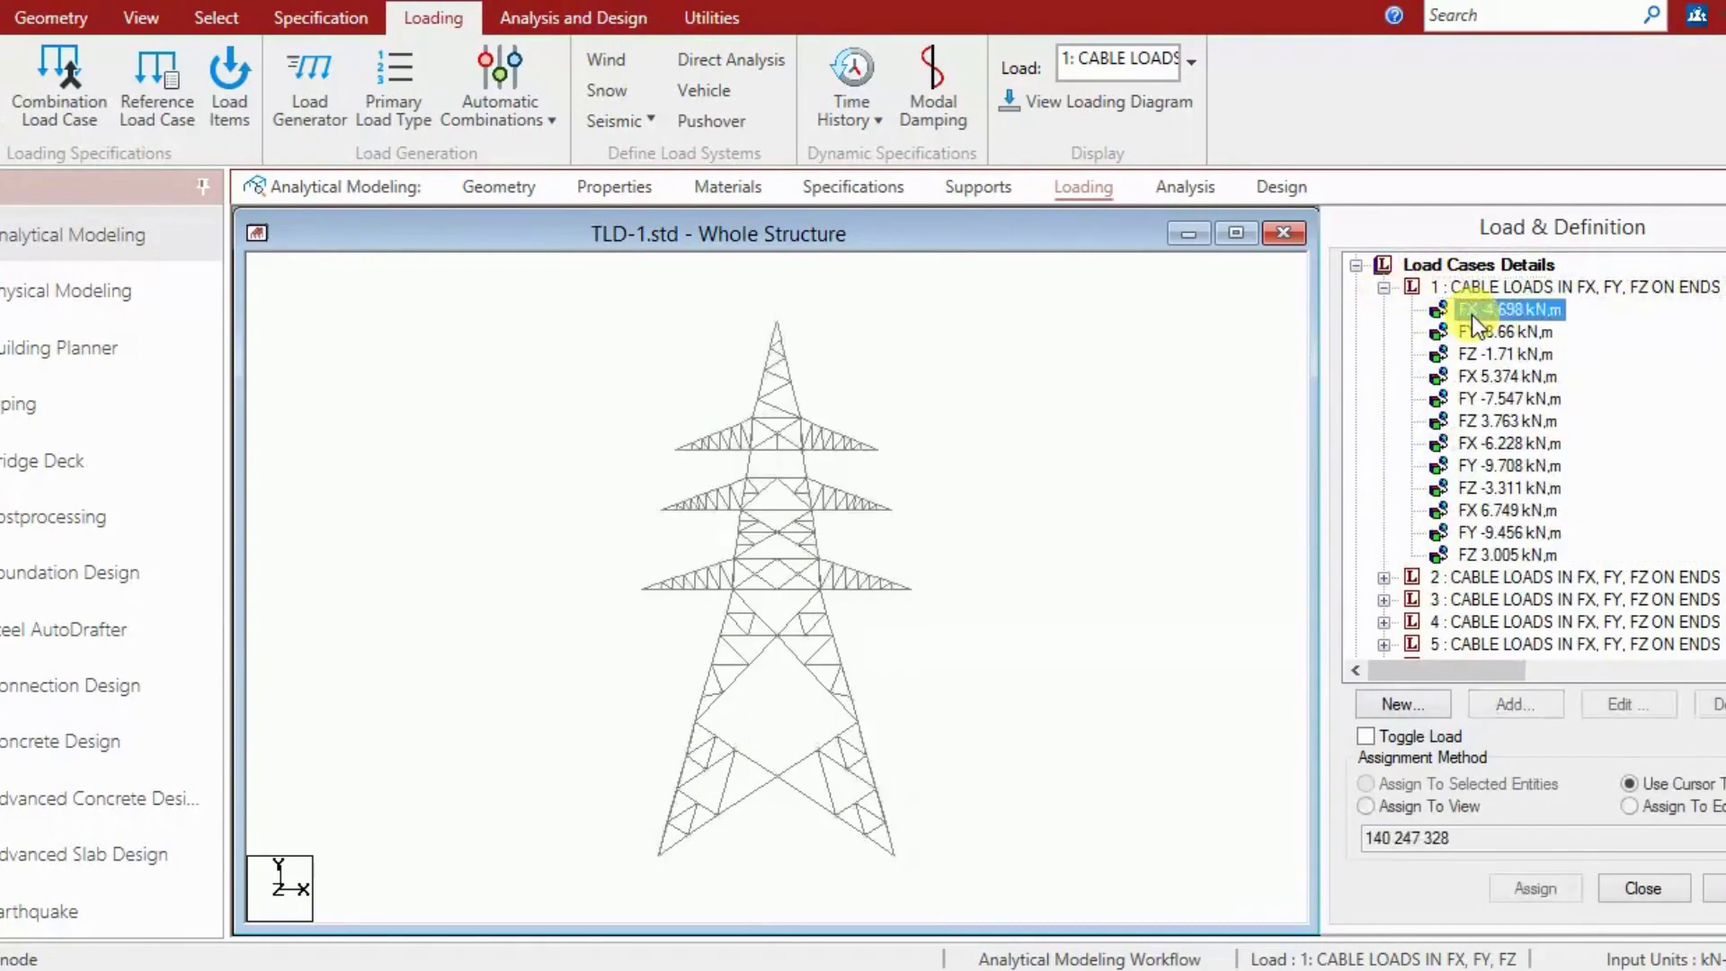
click(1059, 105)
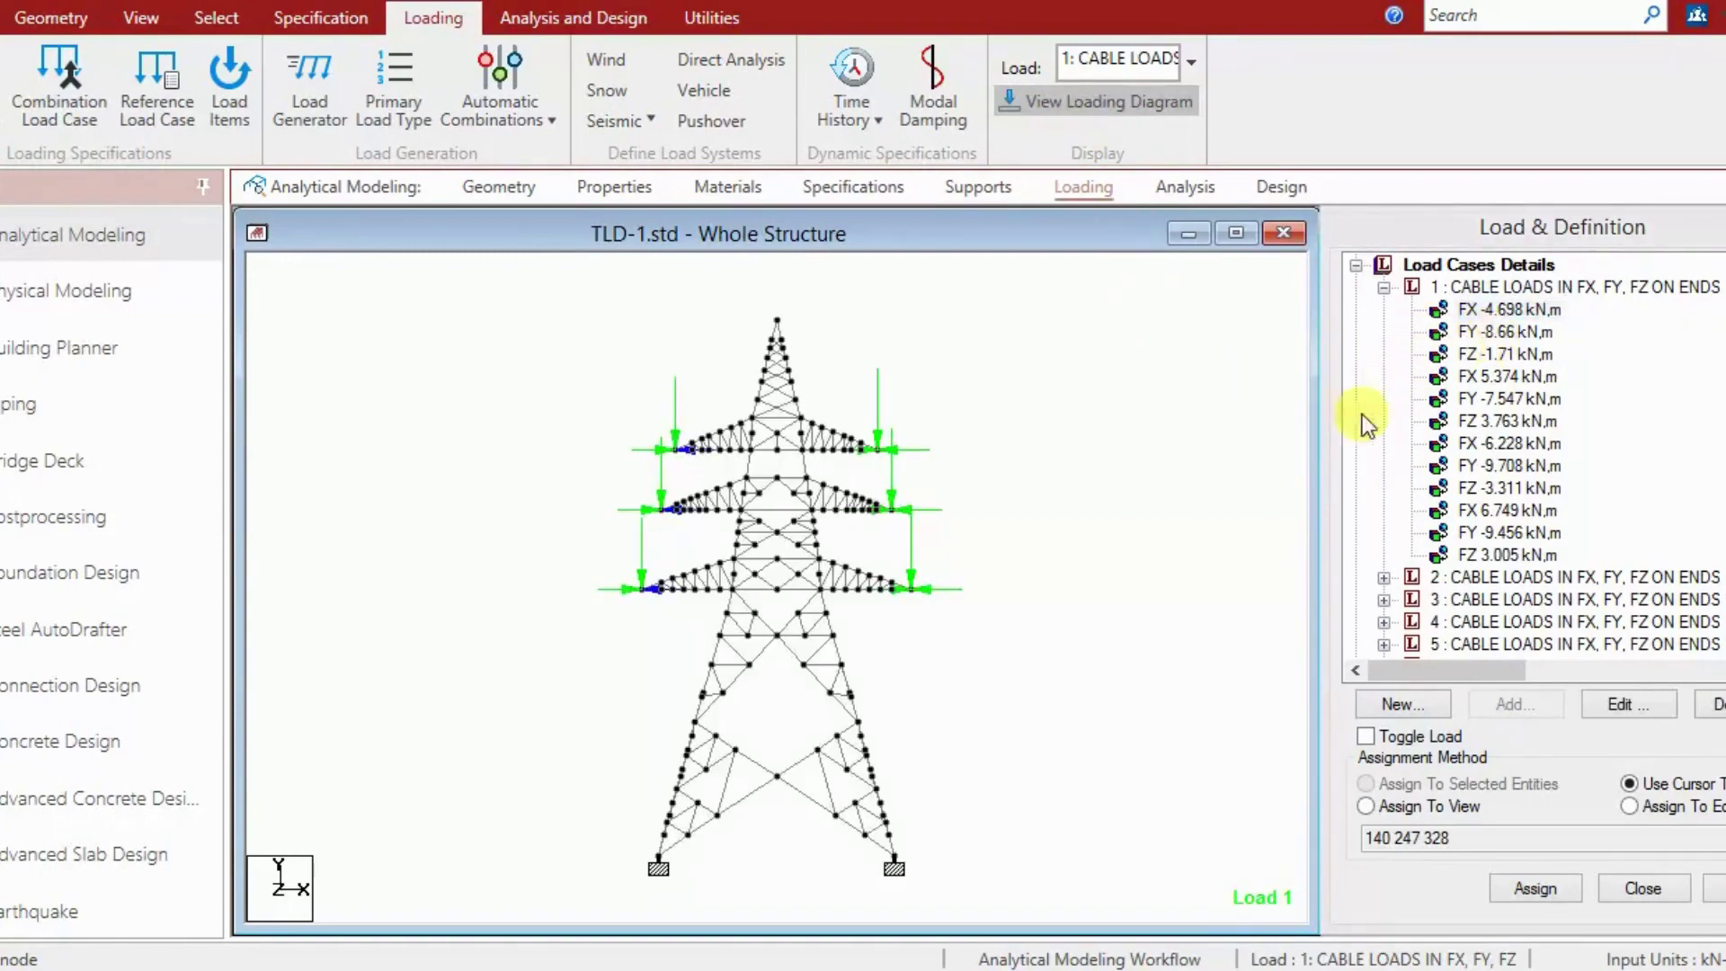
scroll(632, 585, up, 1)
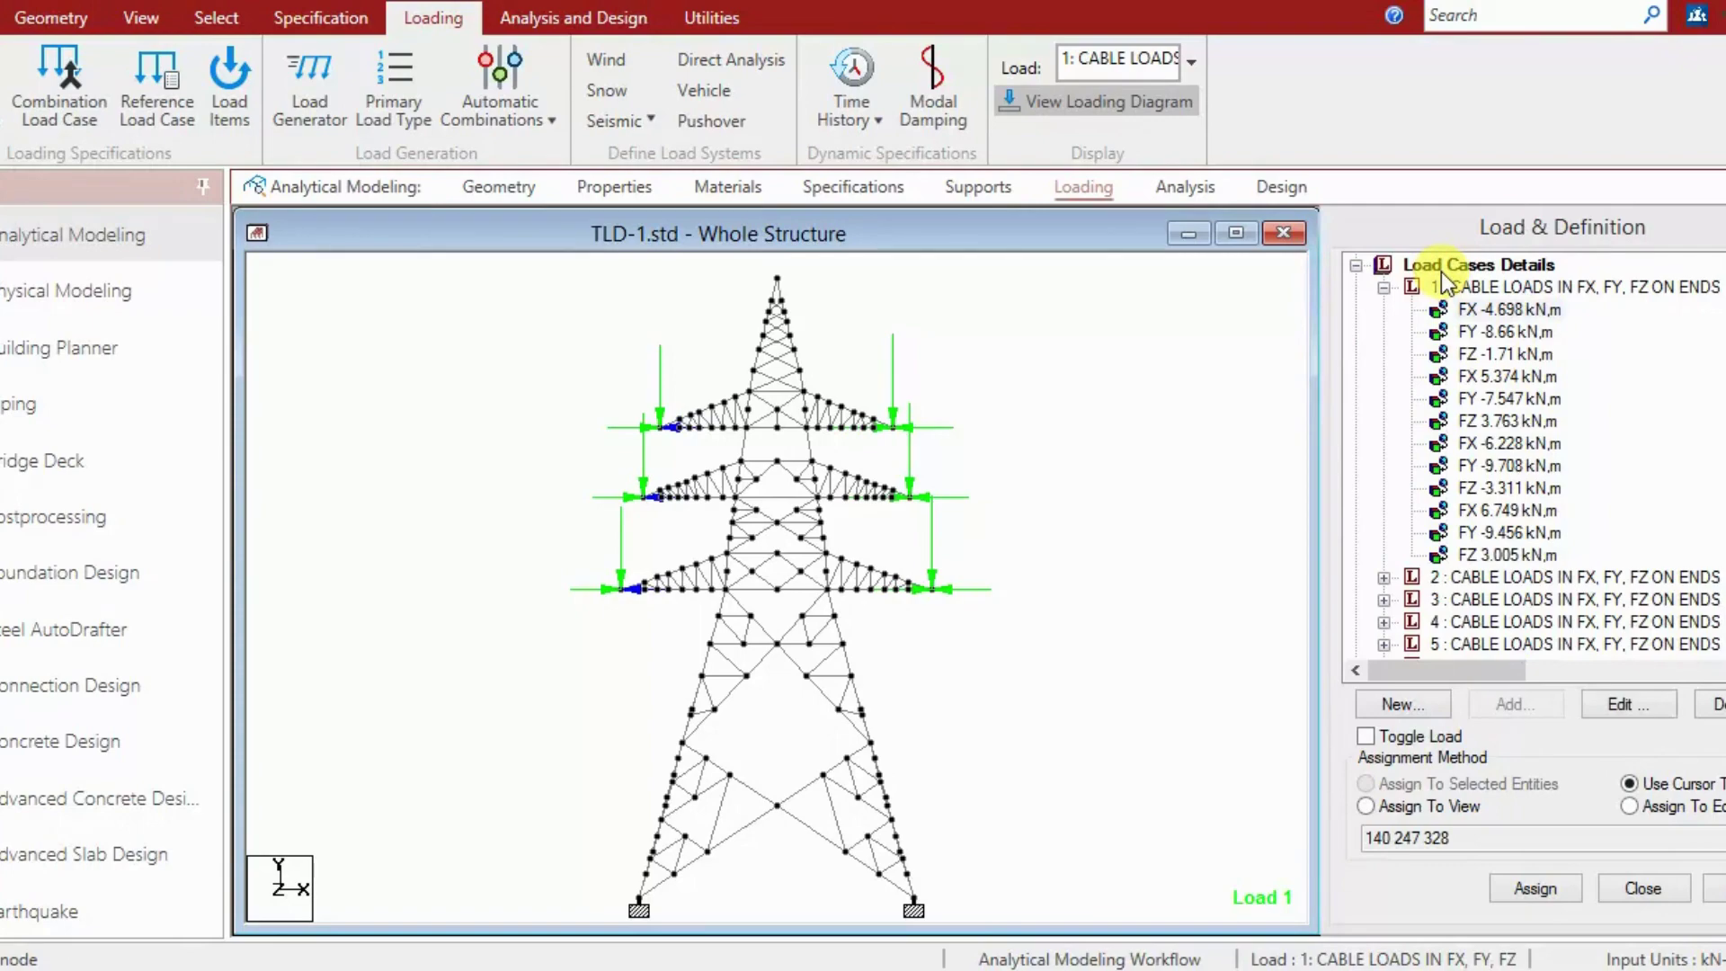
Step: Examine the nodal load items of load case 1 through FX -6.228 kN to see where each acts on the cross-arms
click(1471, 312)
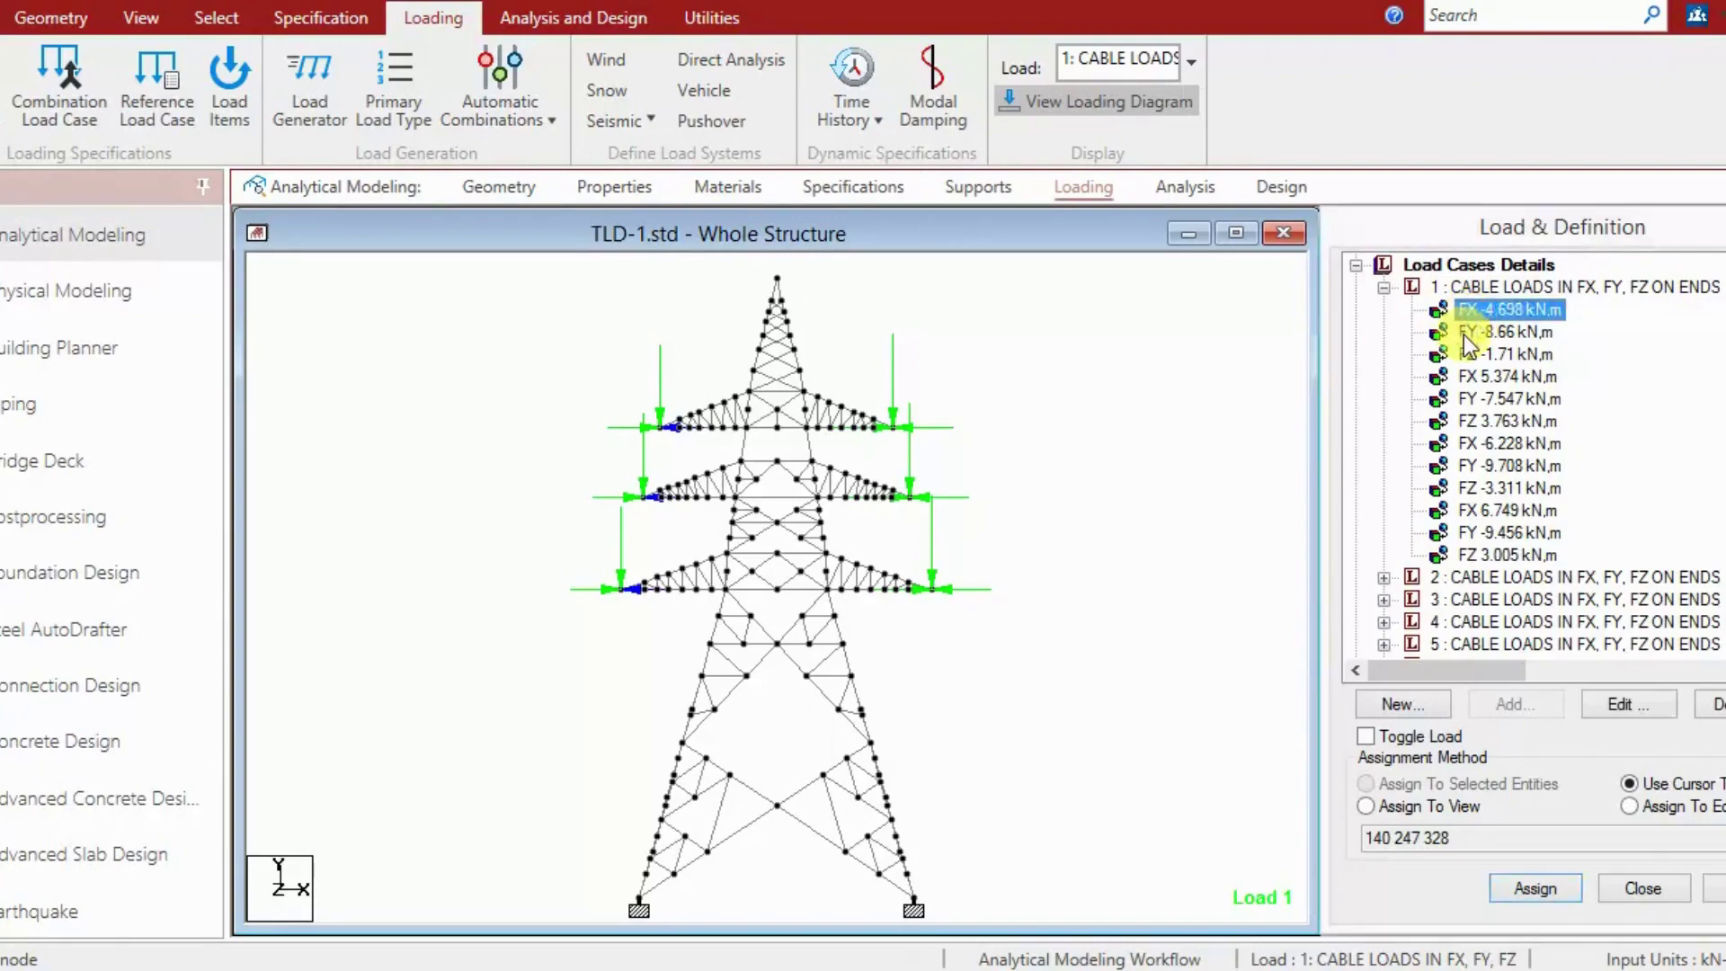
click(1470, 332)
click(1465, 377)
click(1474, 397)
click(1475, 437)
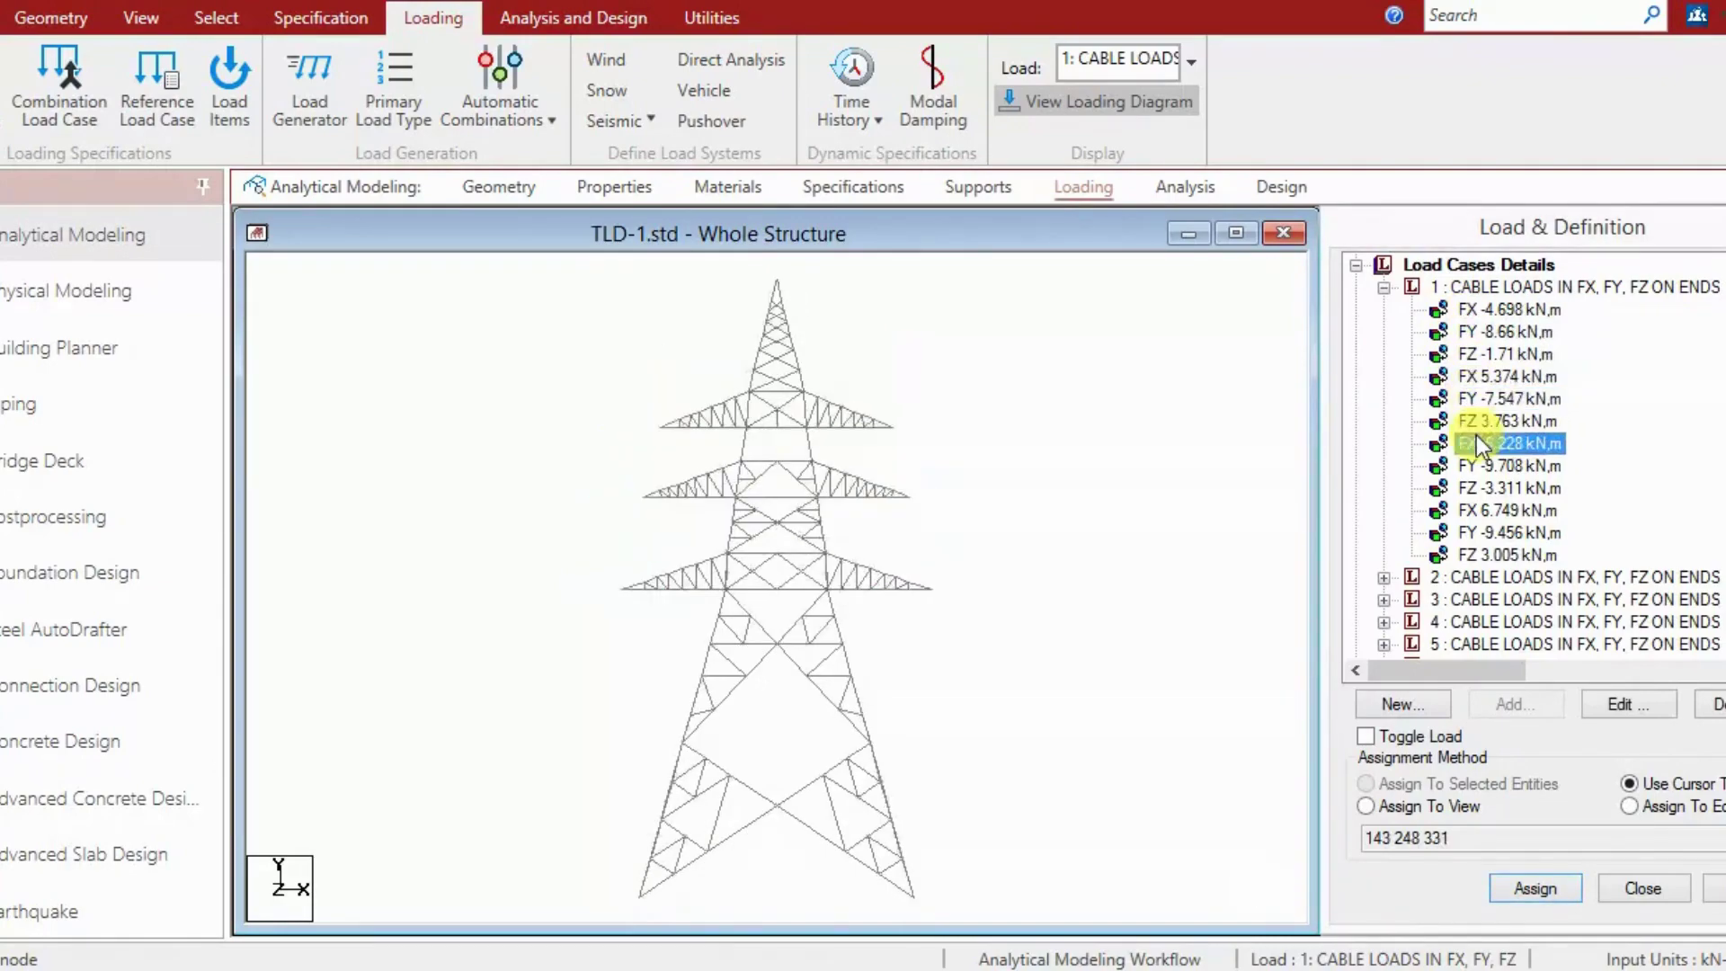
scroll(1458, 512, down, 1)
scroll(1457, 512, down, 1)
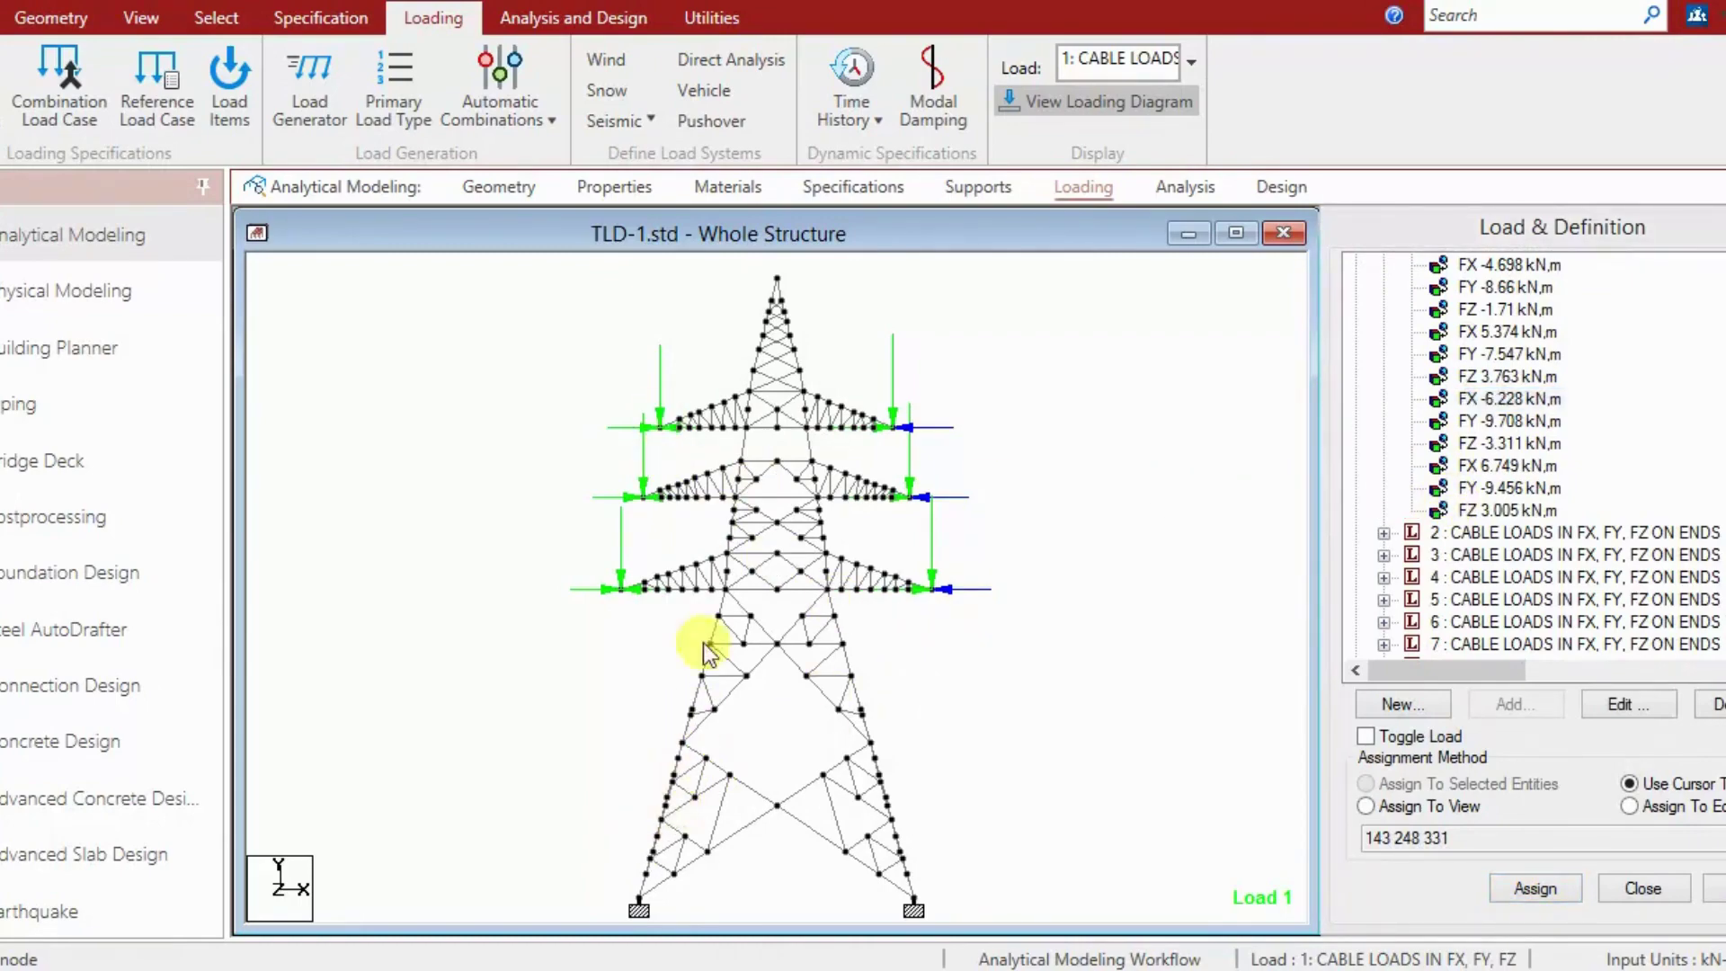
Step: Open the Select Groups list for choosing tower members by group name
click(127, 20)
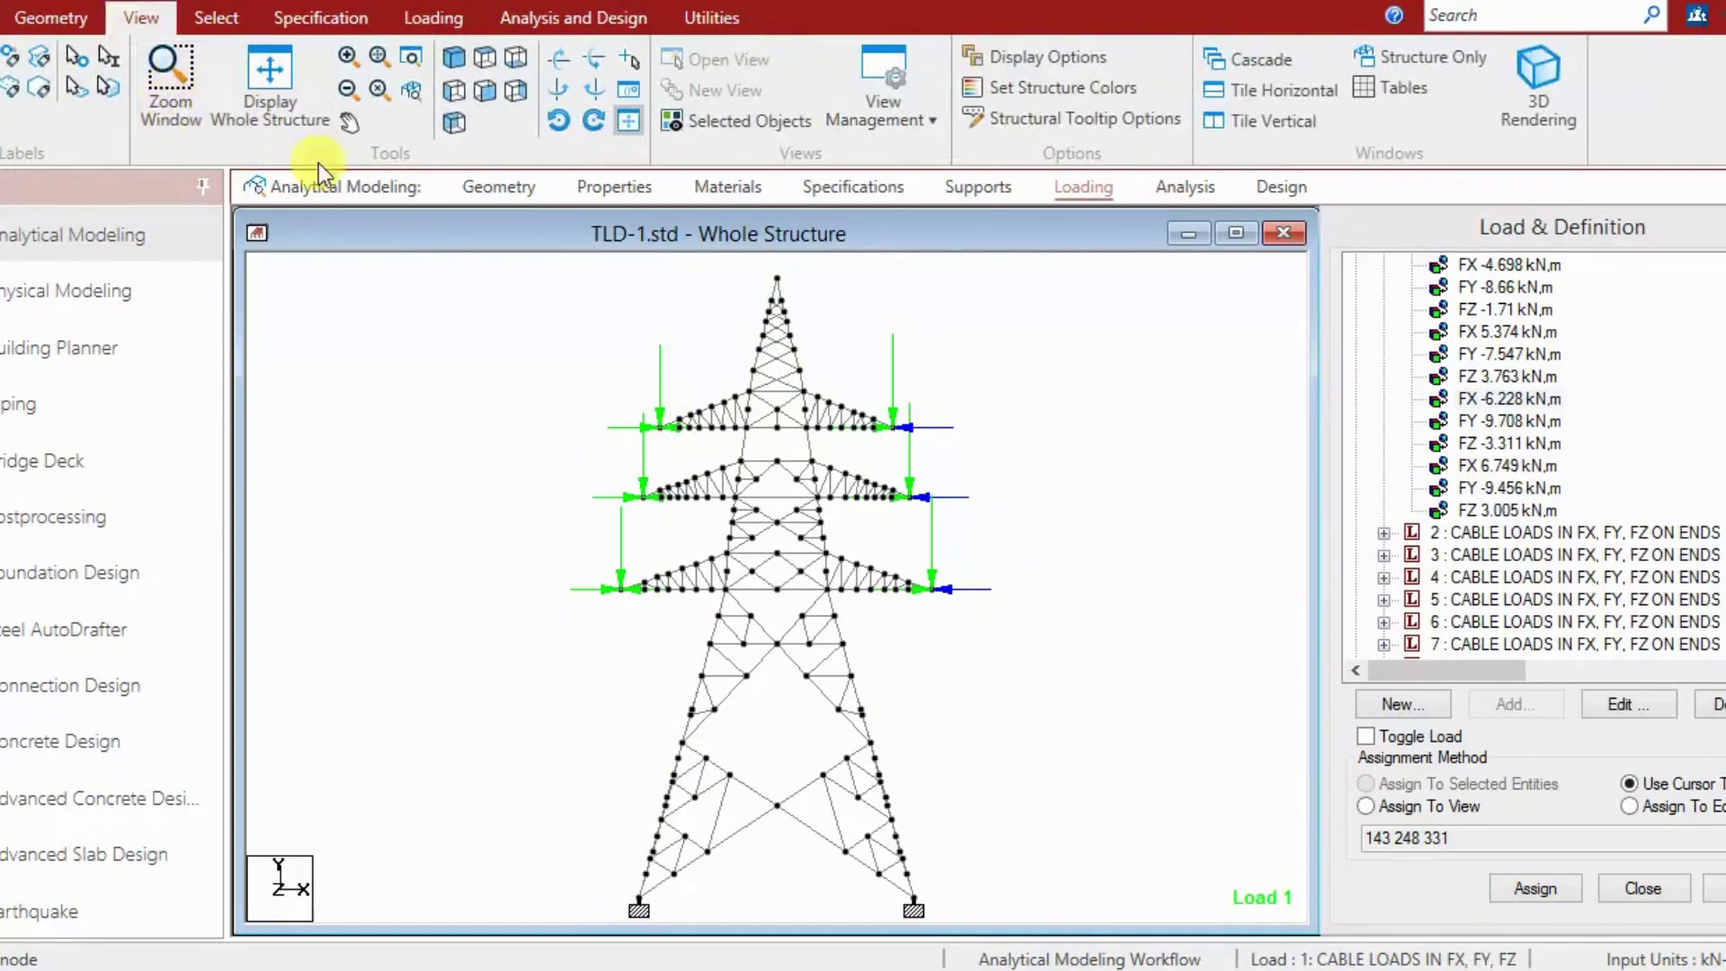
click(216, 20)
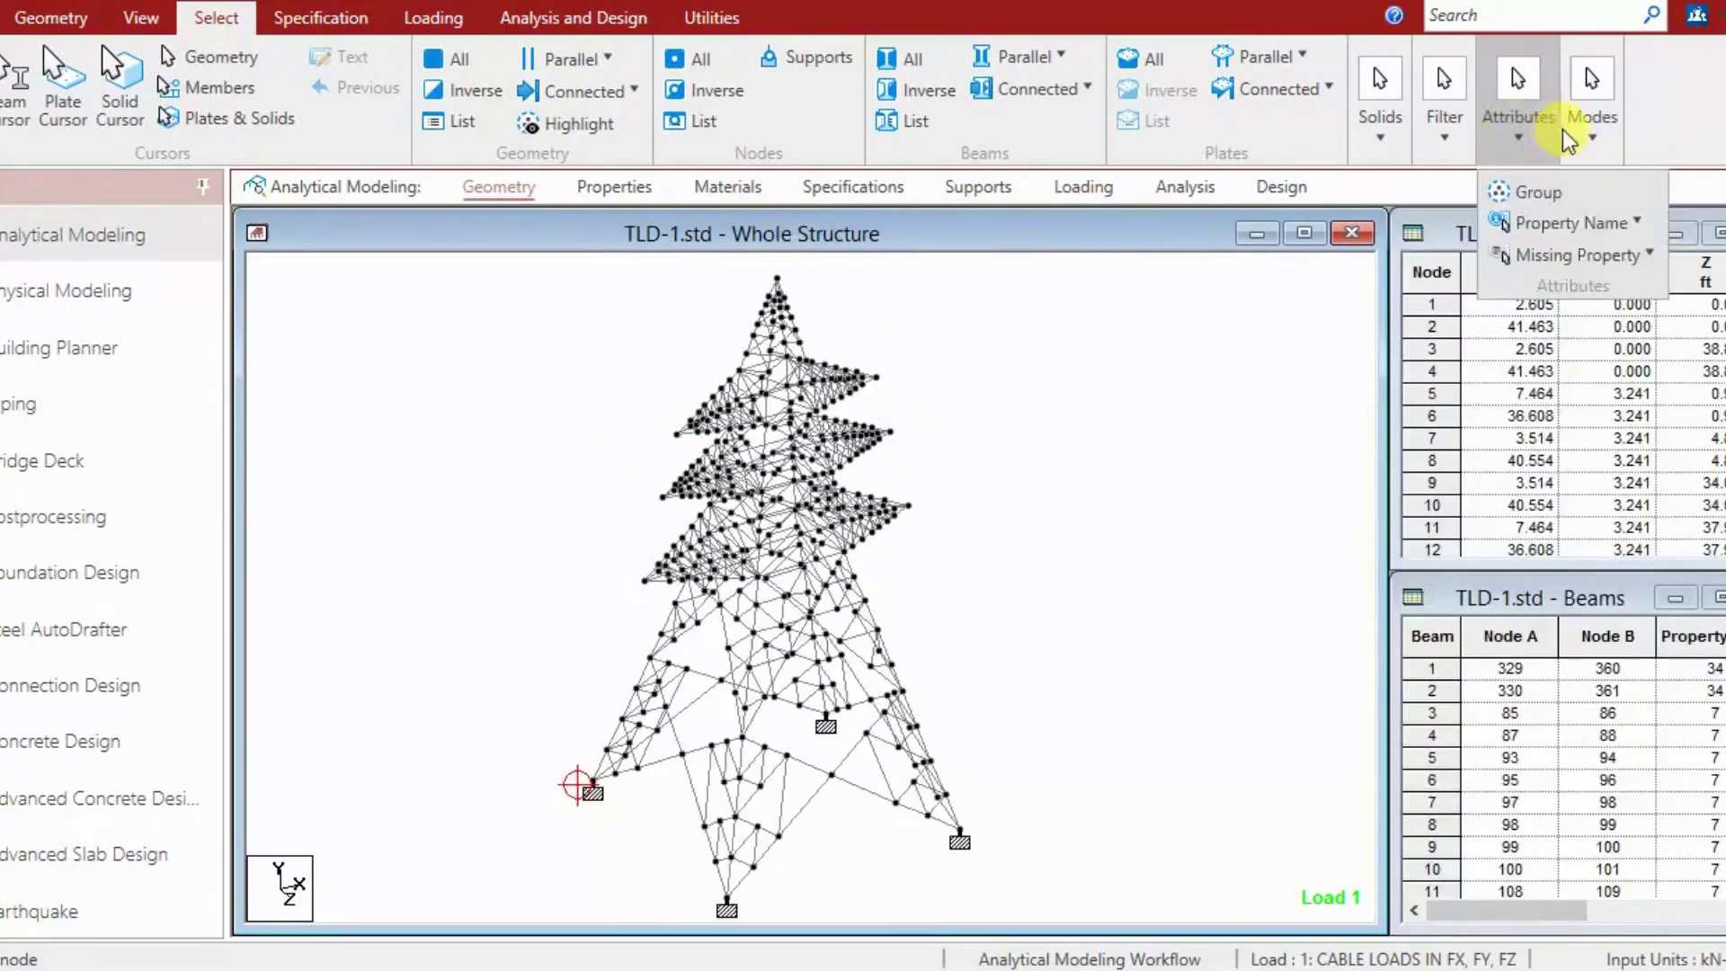
click(1519, 133)
click(1518, 137)
click(1522, 142)
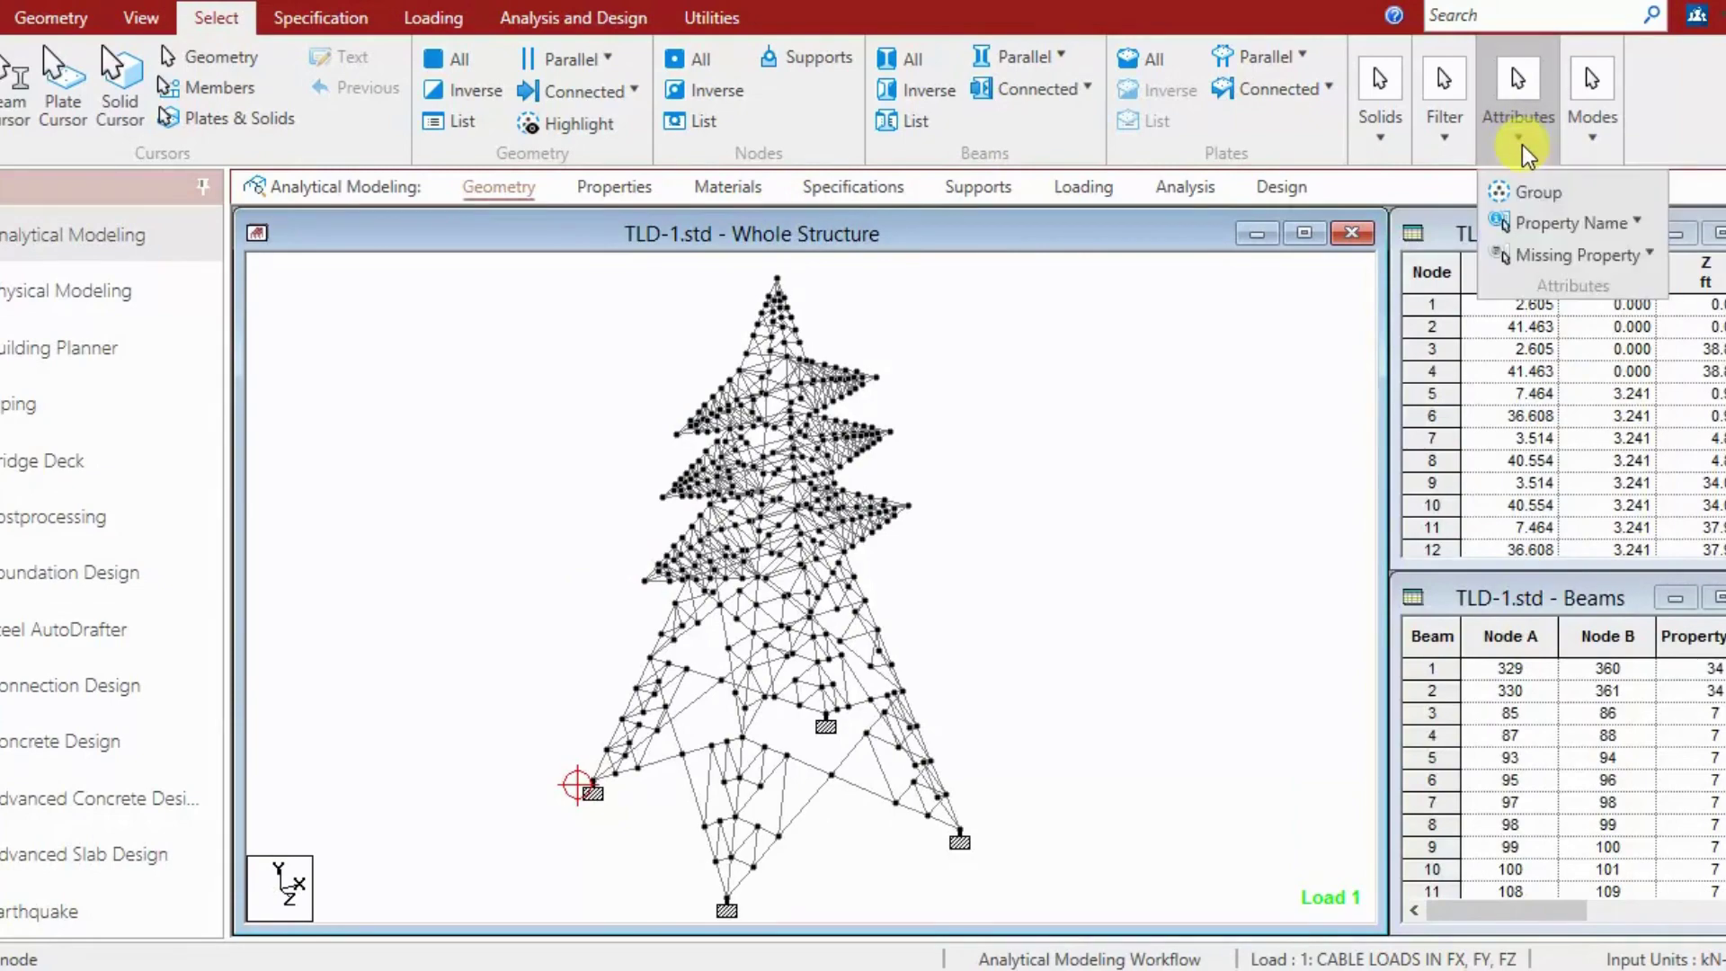
click(1531, 202)
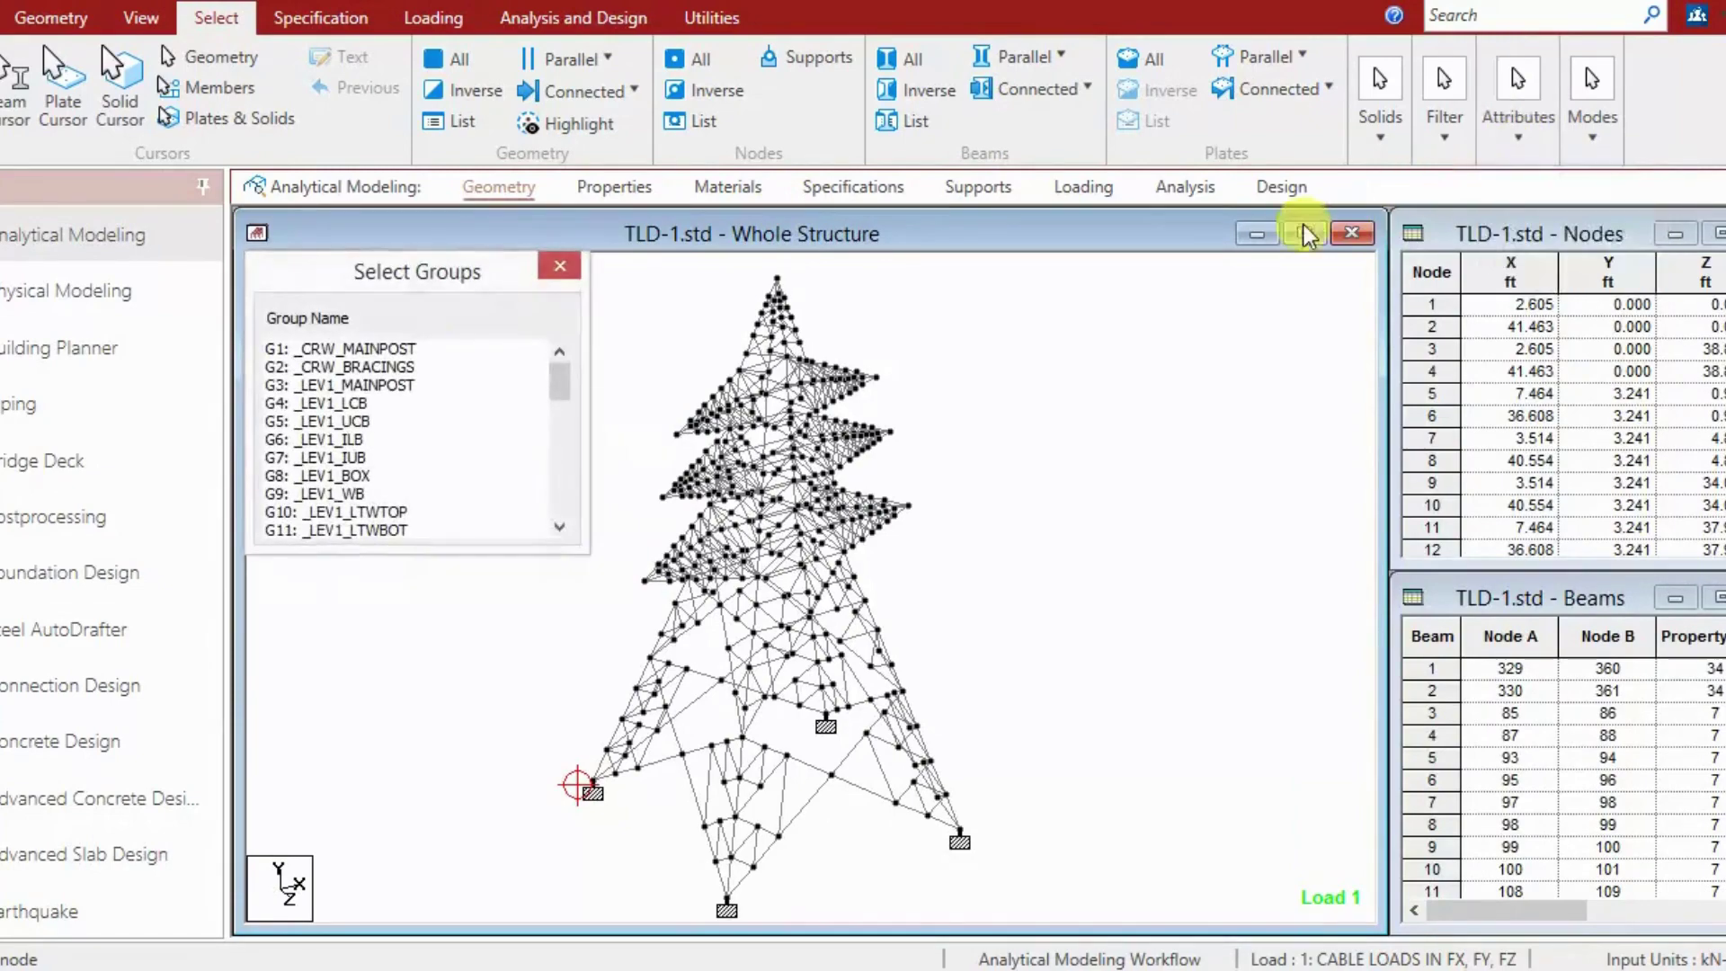
Step: Highlight the crown member groups G1 _CRW_MAINPOST and G2 _CRW_BRACINGS one at a time in the tower model
click(302, 349)
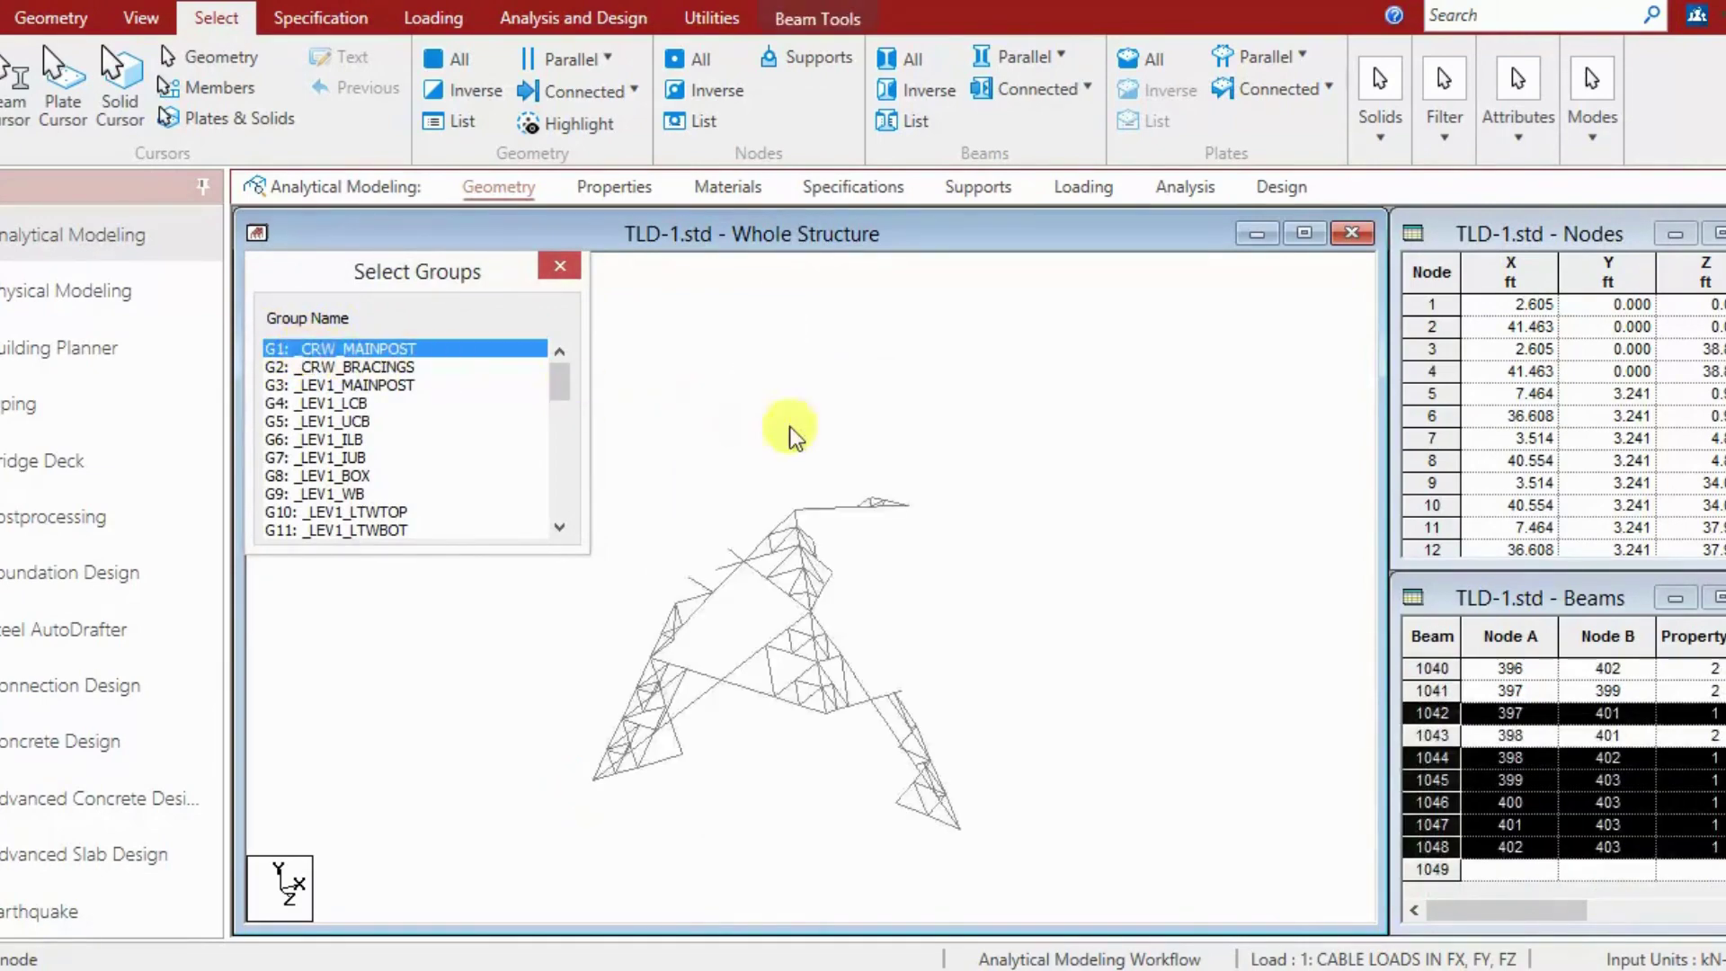
click(694, 237)
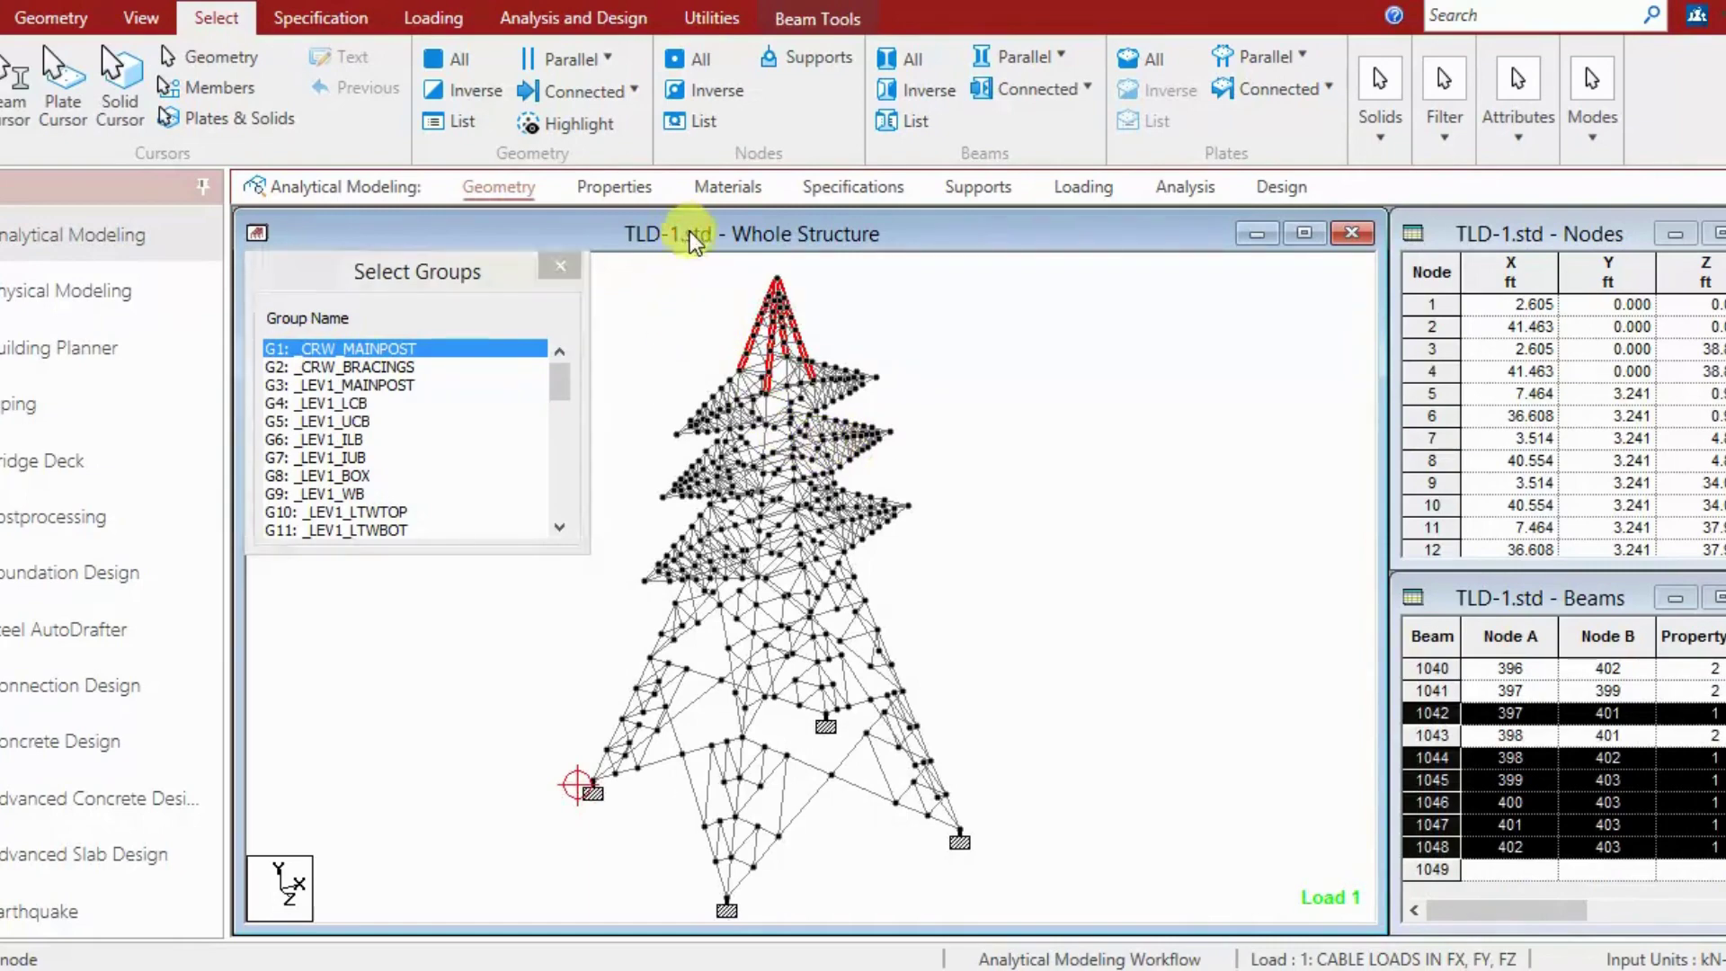
scroll(732, 360, up, 1)
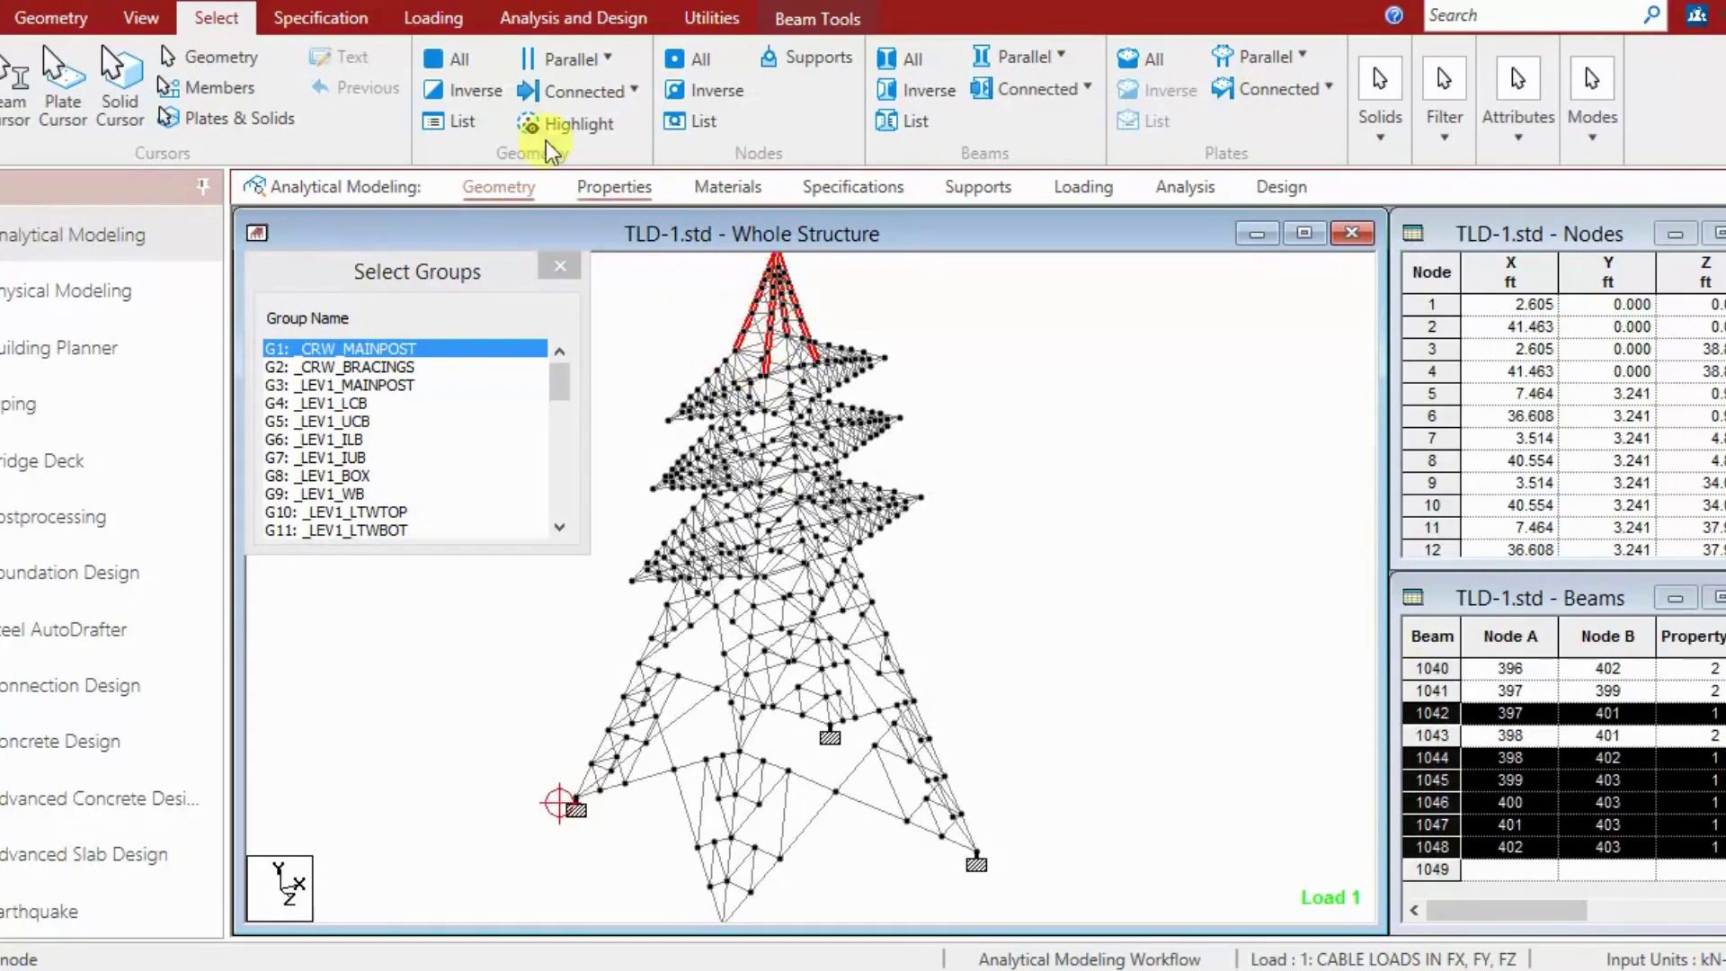
ctrl+click(329, 366)
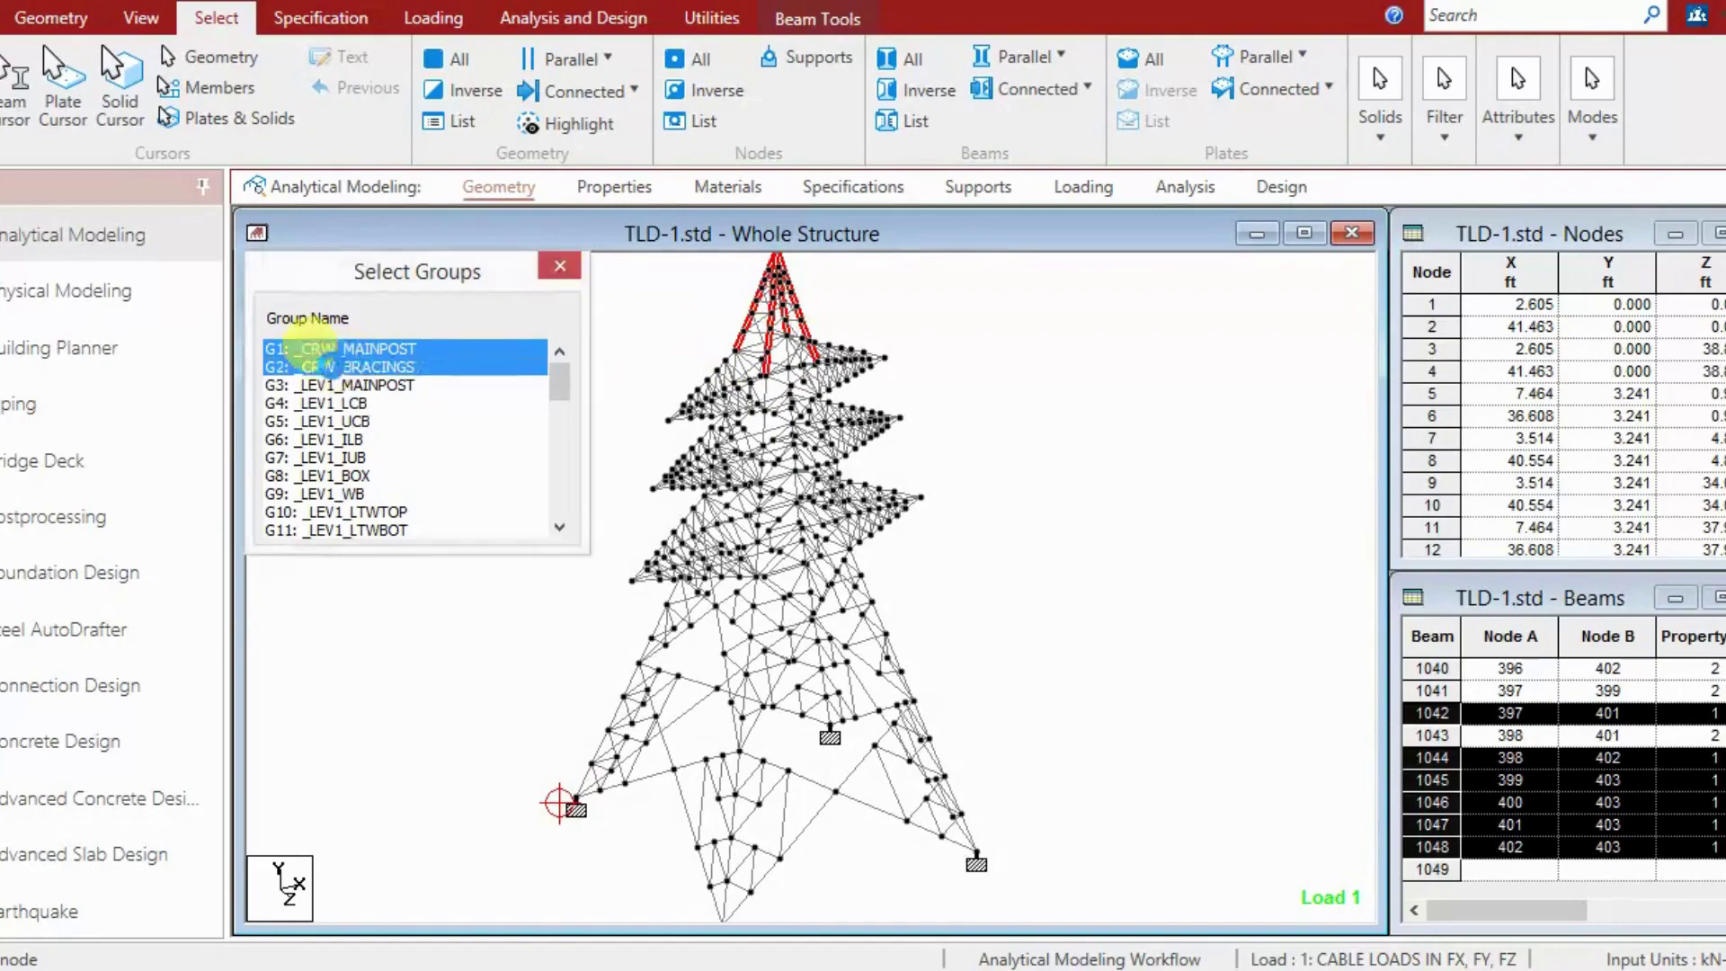
click(329, 365)
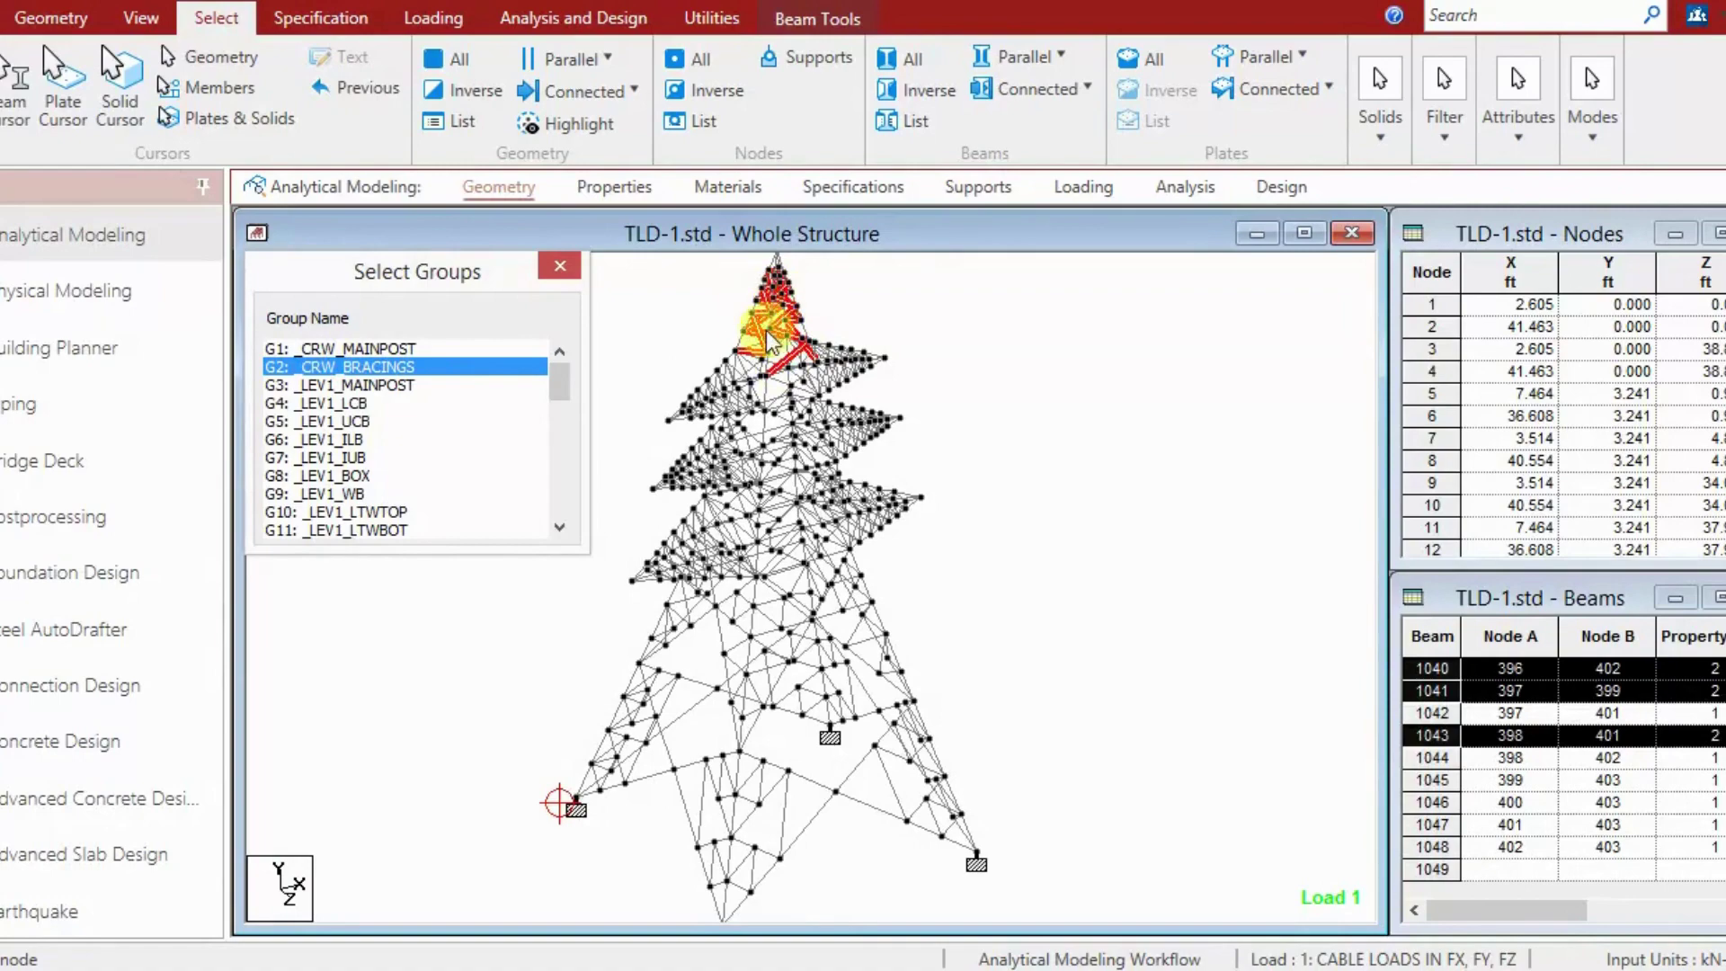
Step: Highlight the level 1 groups G3 _LEV1_MAINPOST, G4 _LEV1_LCB and G5 _LEV1_UCB one at a time in the tower model
ctrl+click(321, 382)
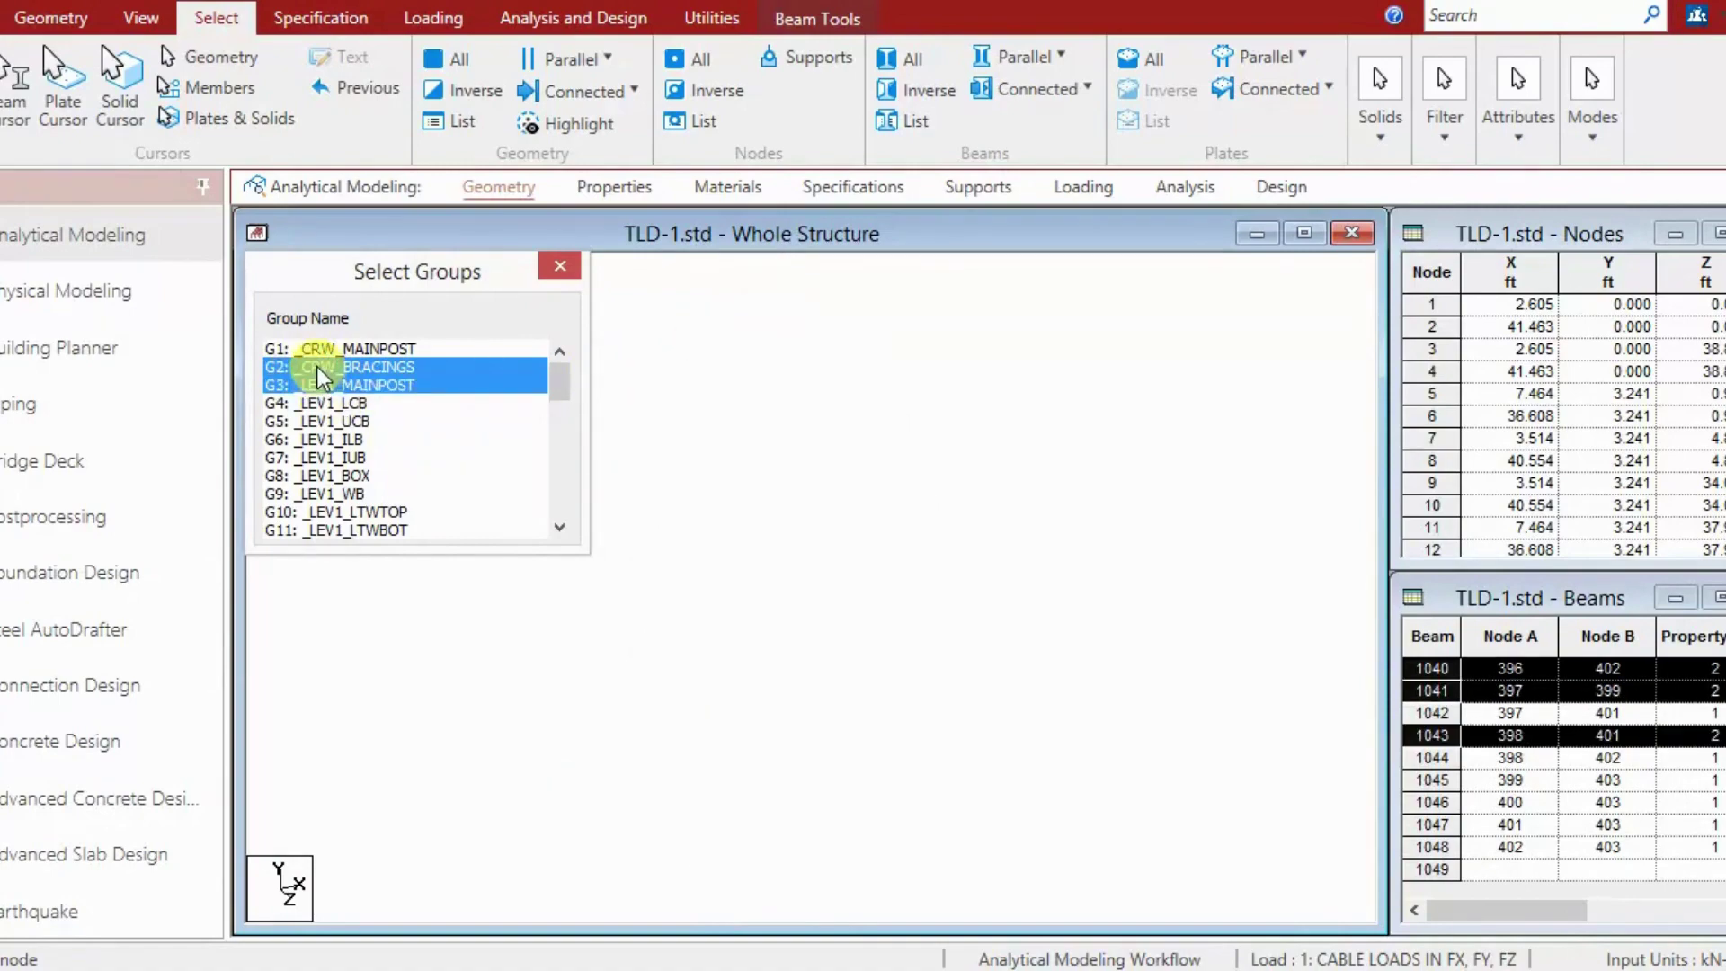
click(323, 384)
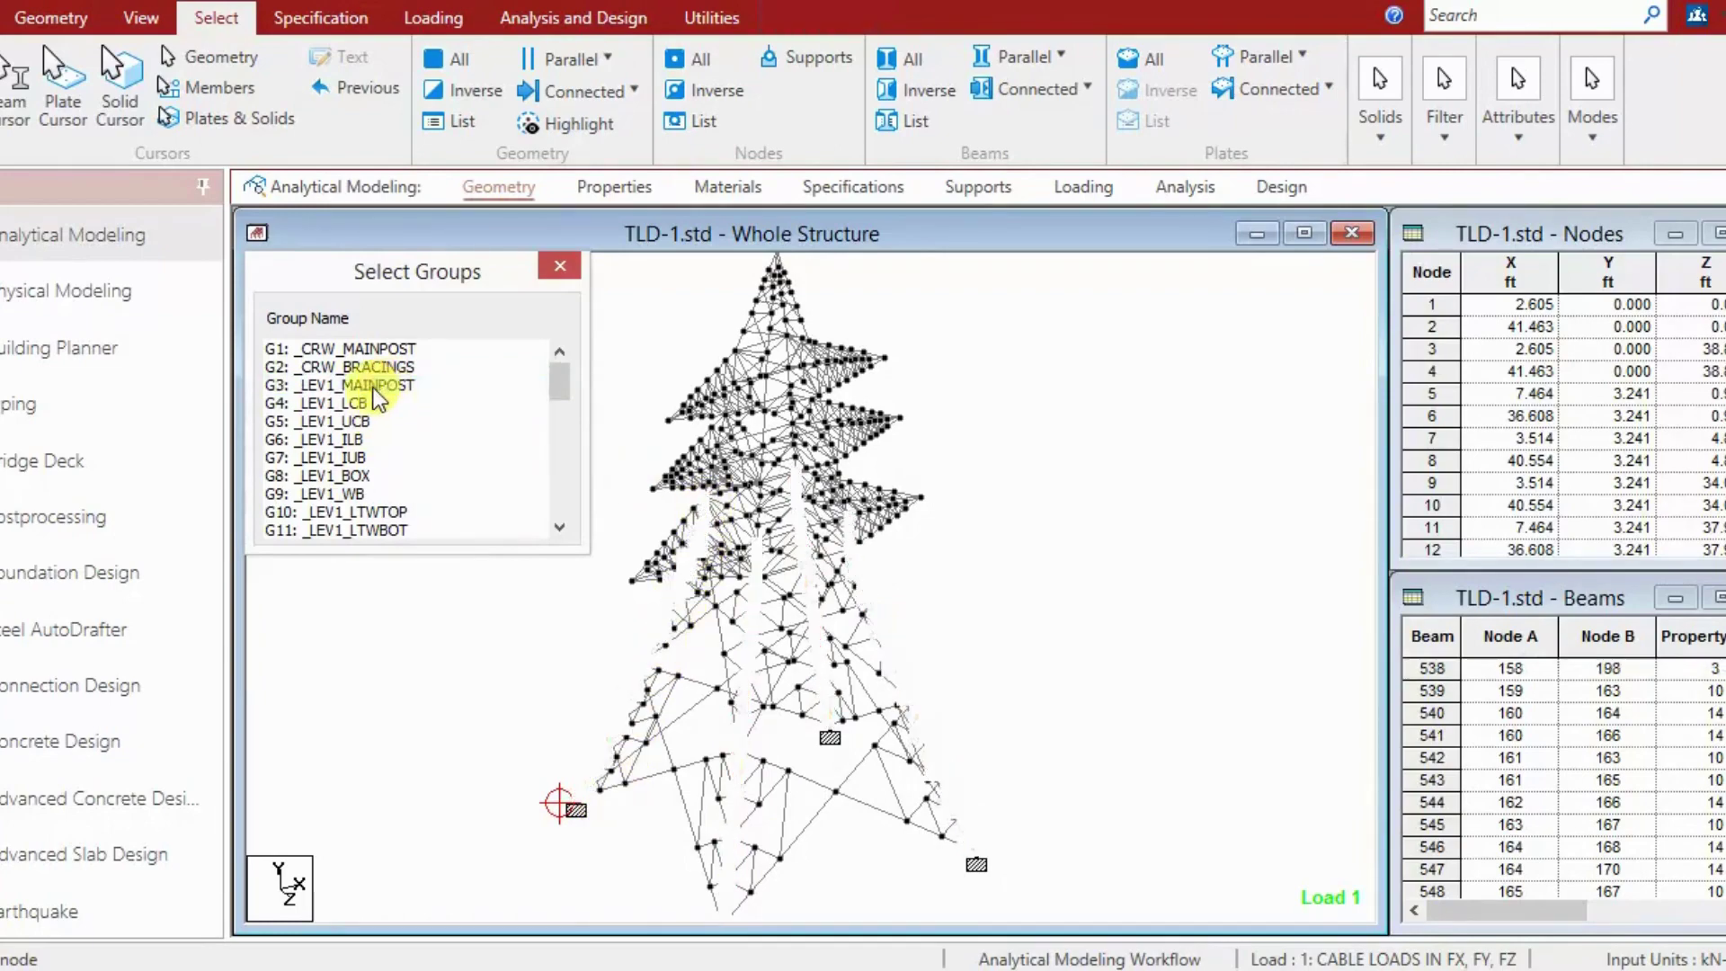
click(333, 406)
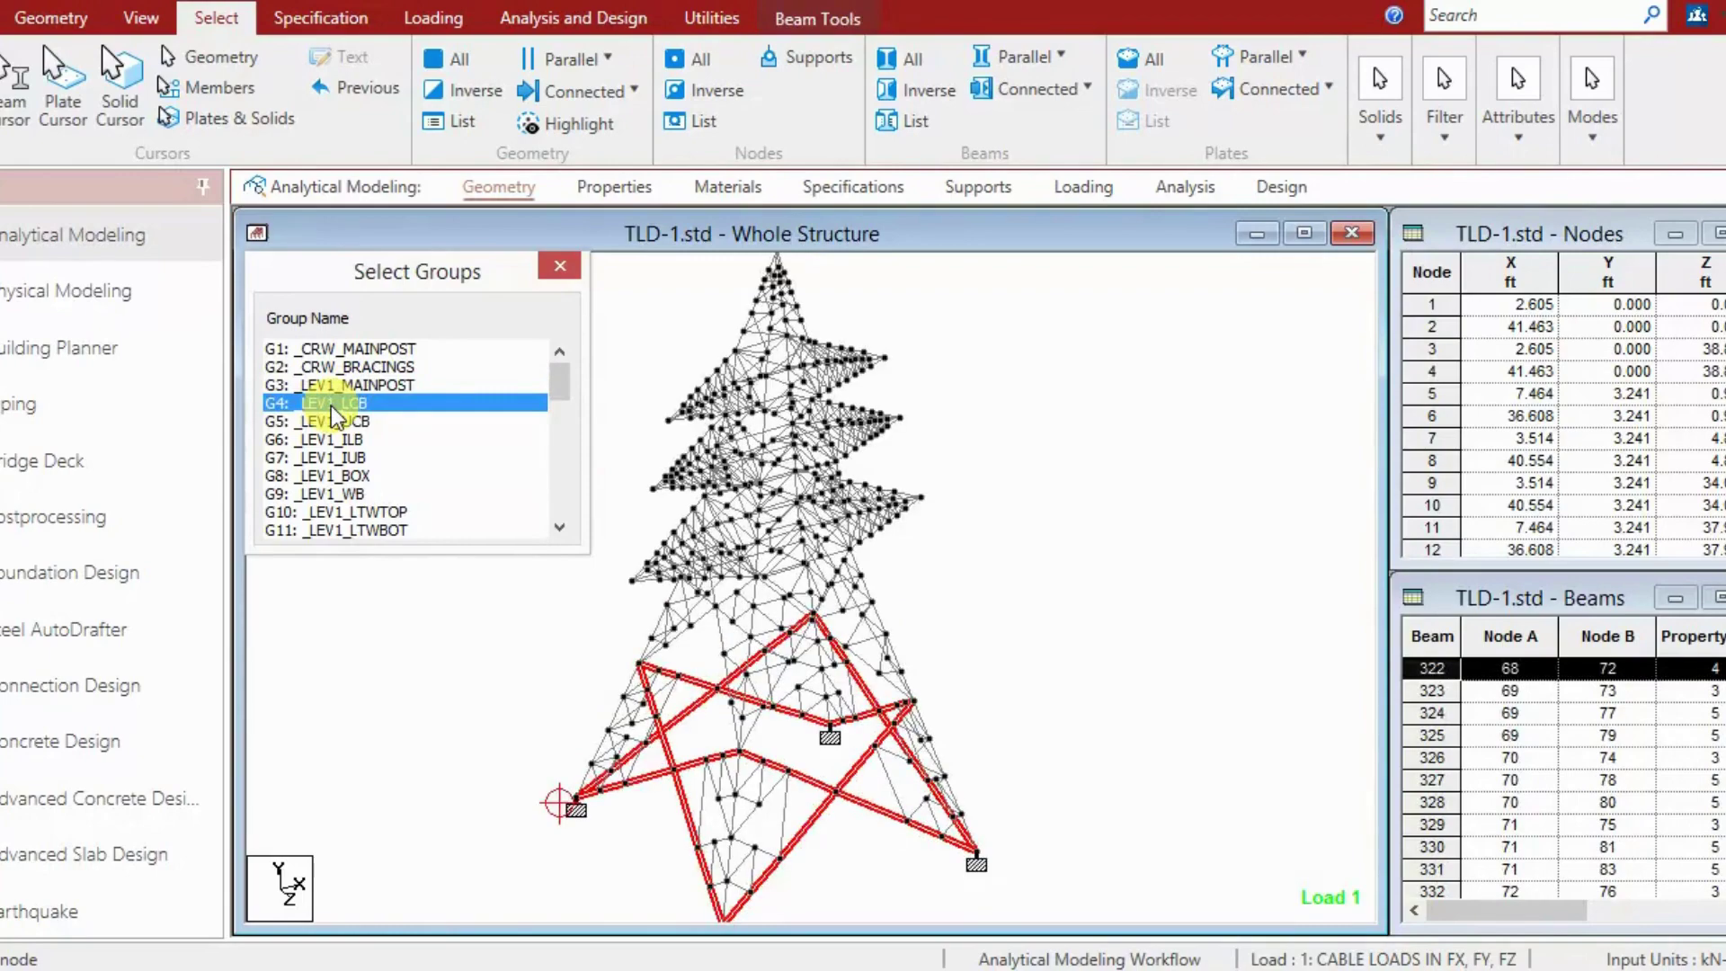
ctrl+click(339, 423)
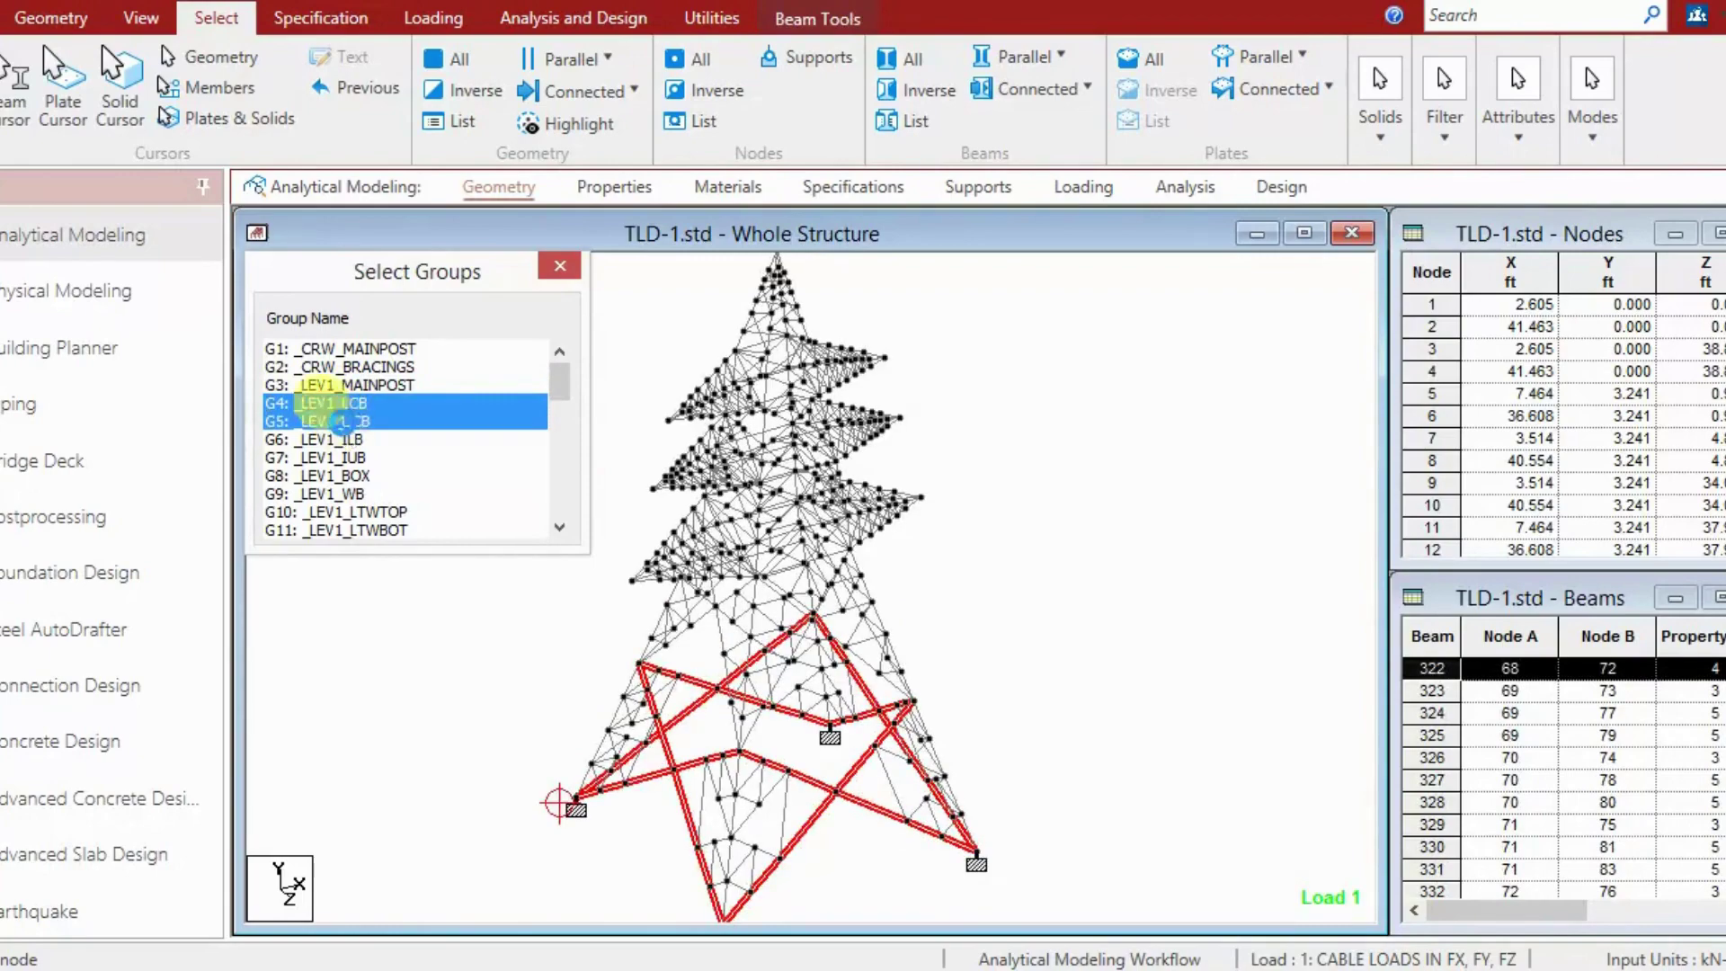
click(345, 424)
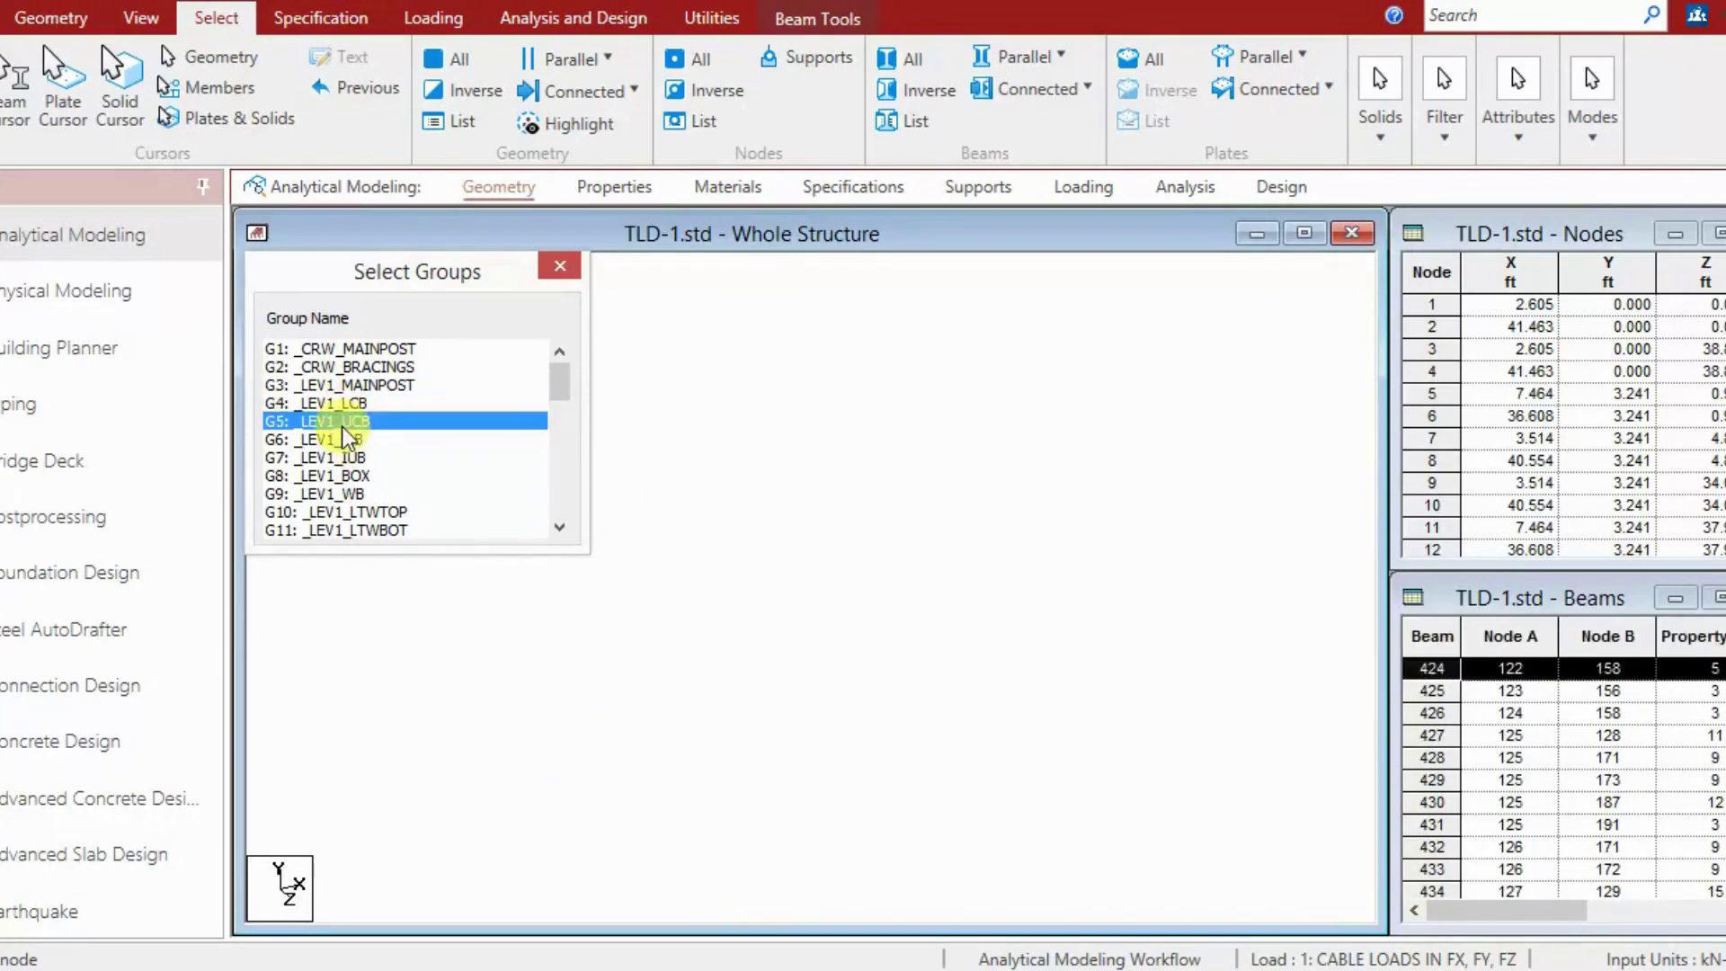
ctrl+click(346, 424)
Step: Highlight the groups G8 _LEV1_BOX and G11 _LEV1_LTWBOT, browse the remaining group names through G45, and close the group list
click(363, 477)
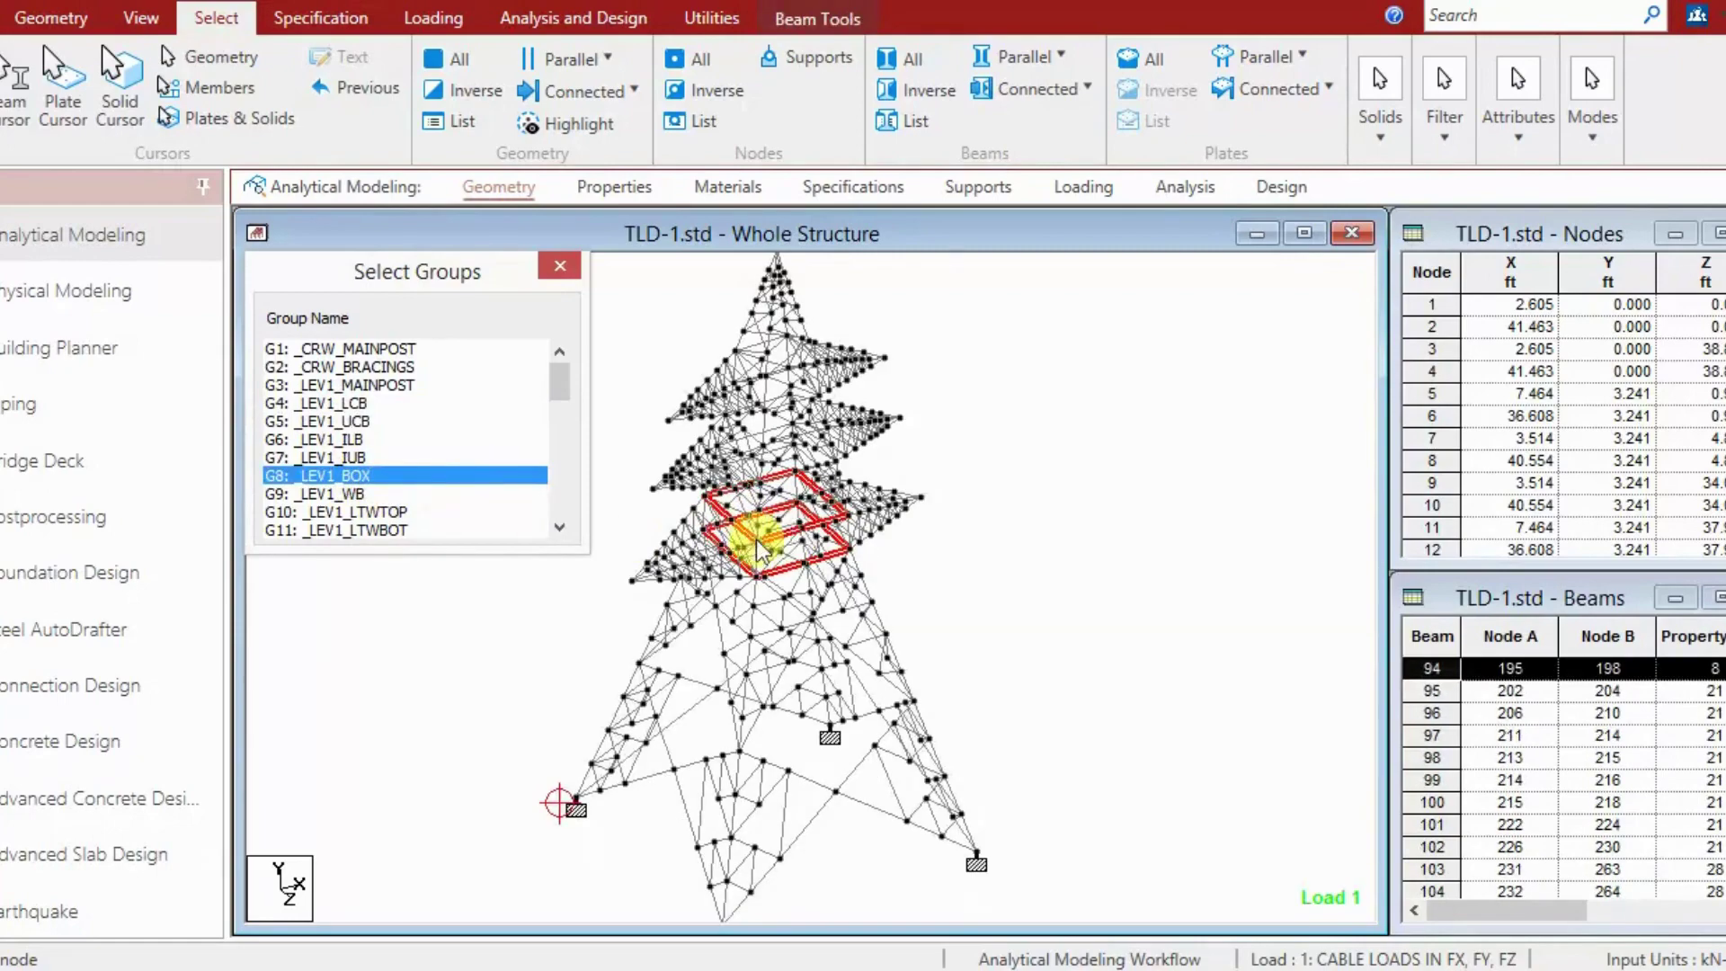
click(705, 232)
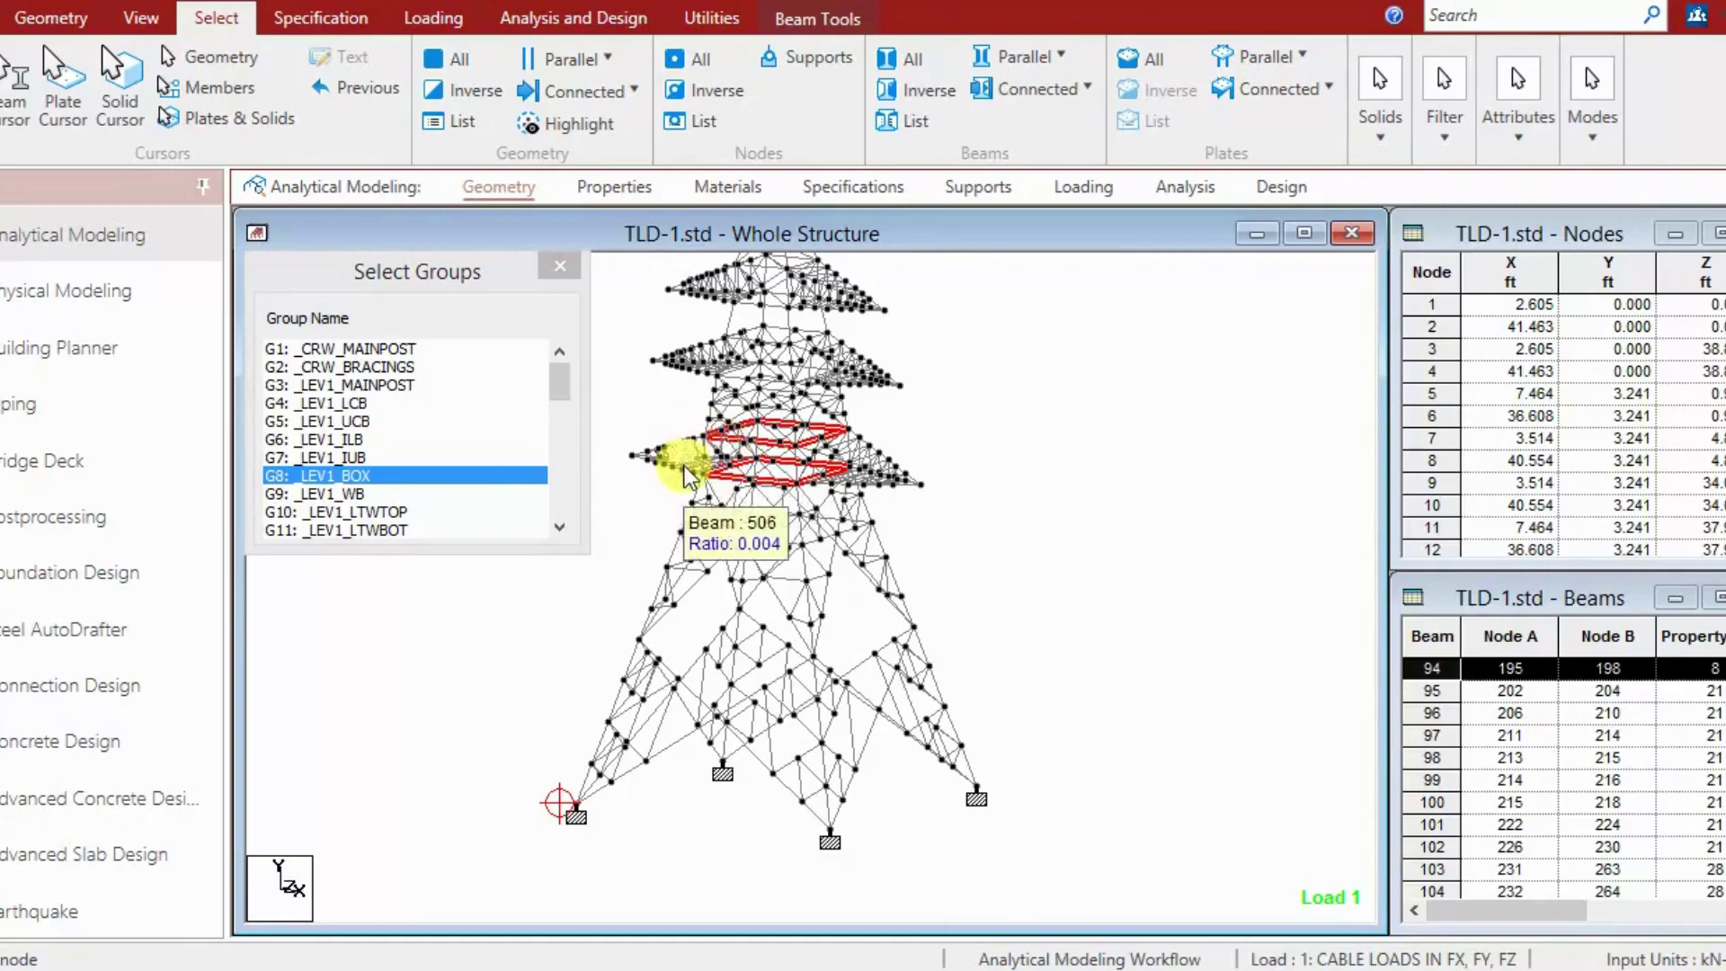
click(393, 530)
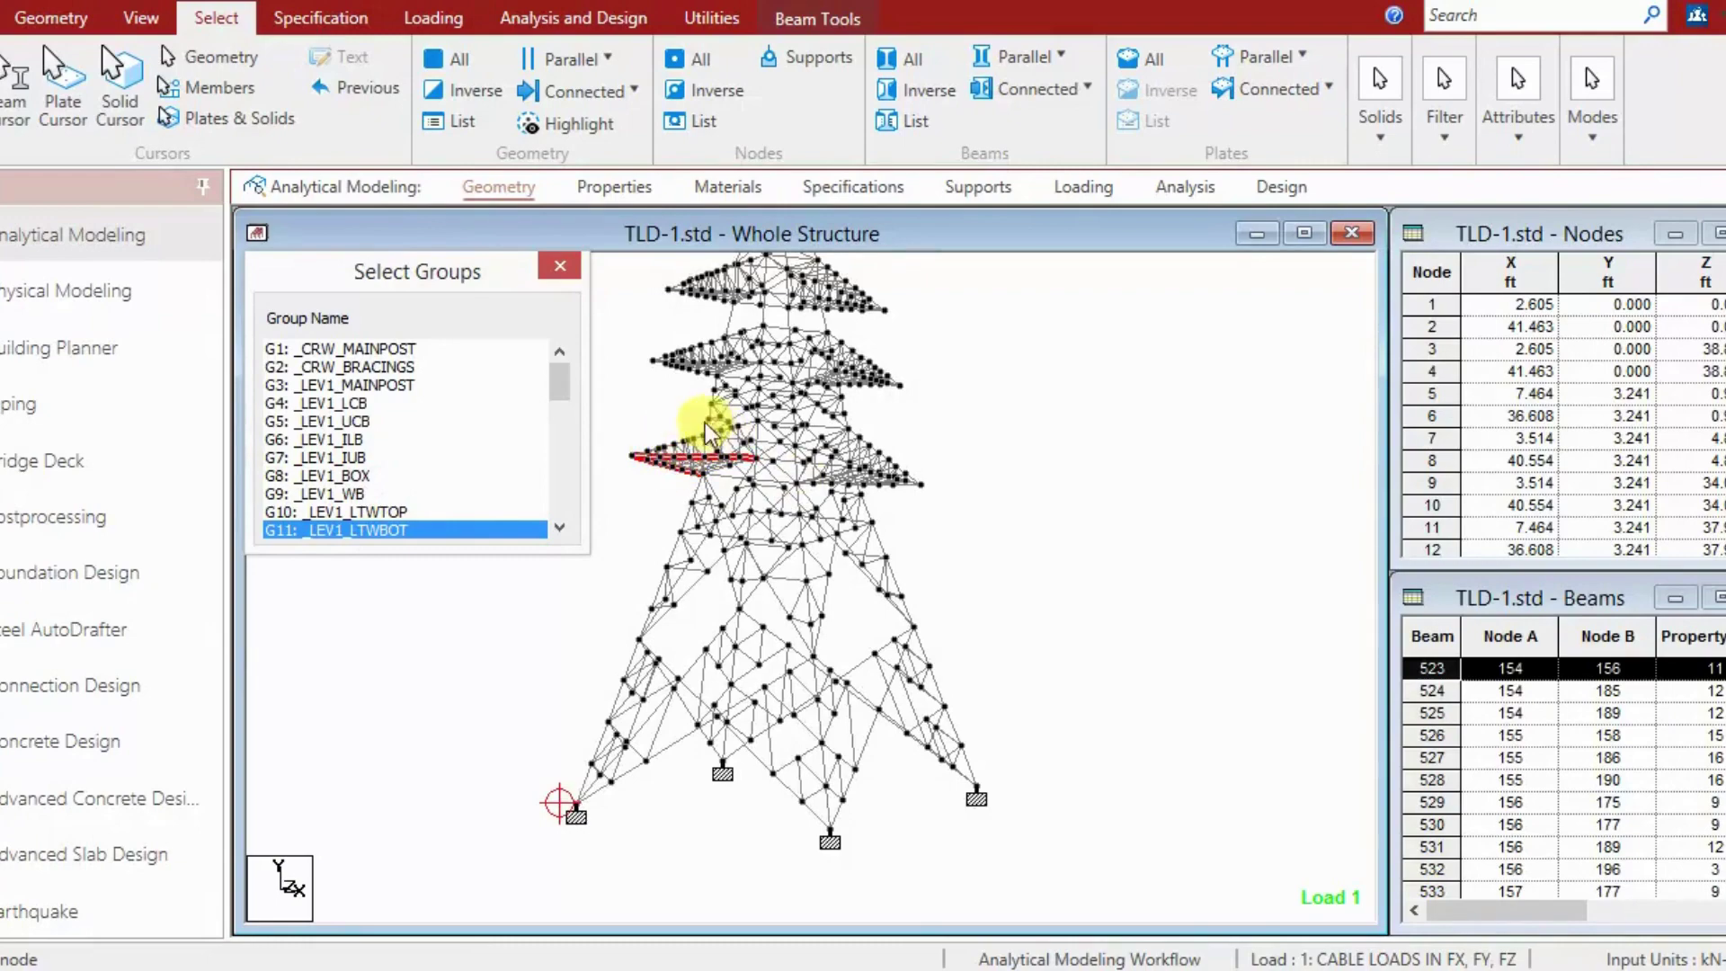
drag(561, 395, 563, 520)
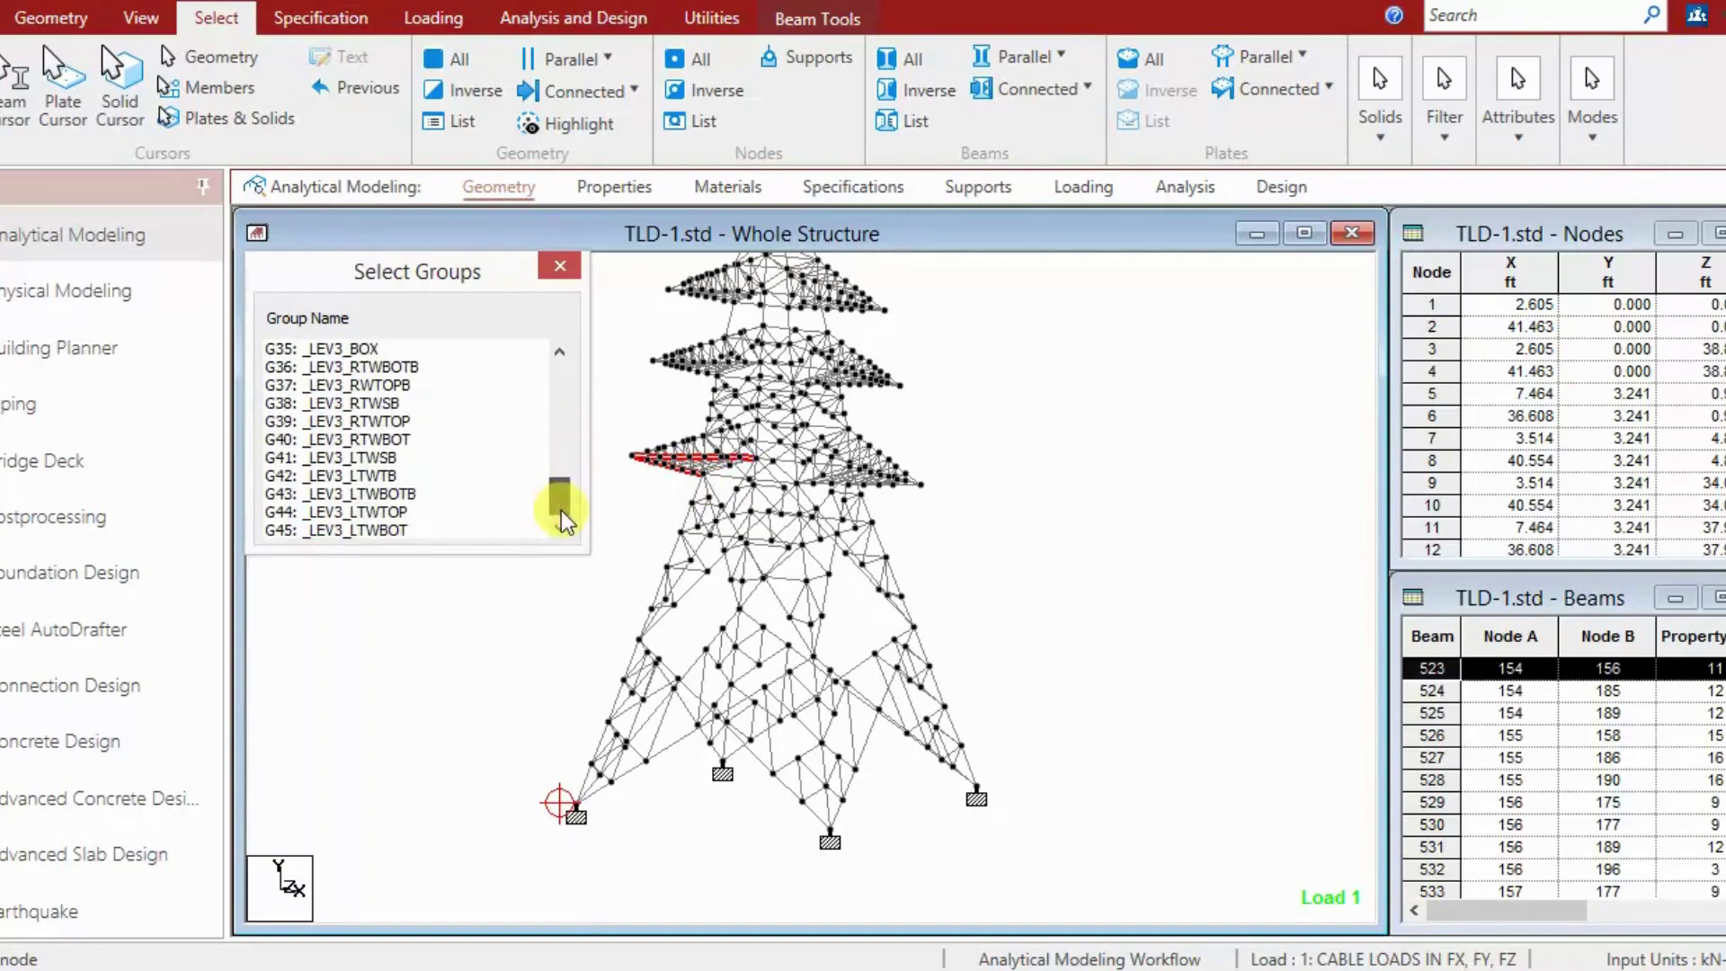
click(557, 268)
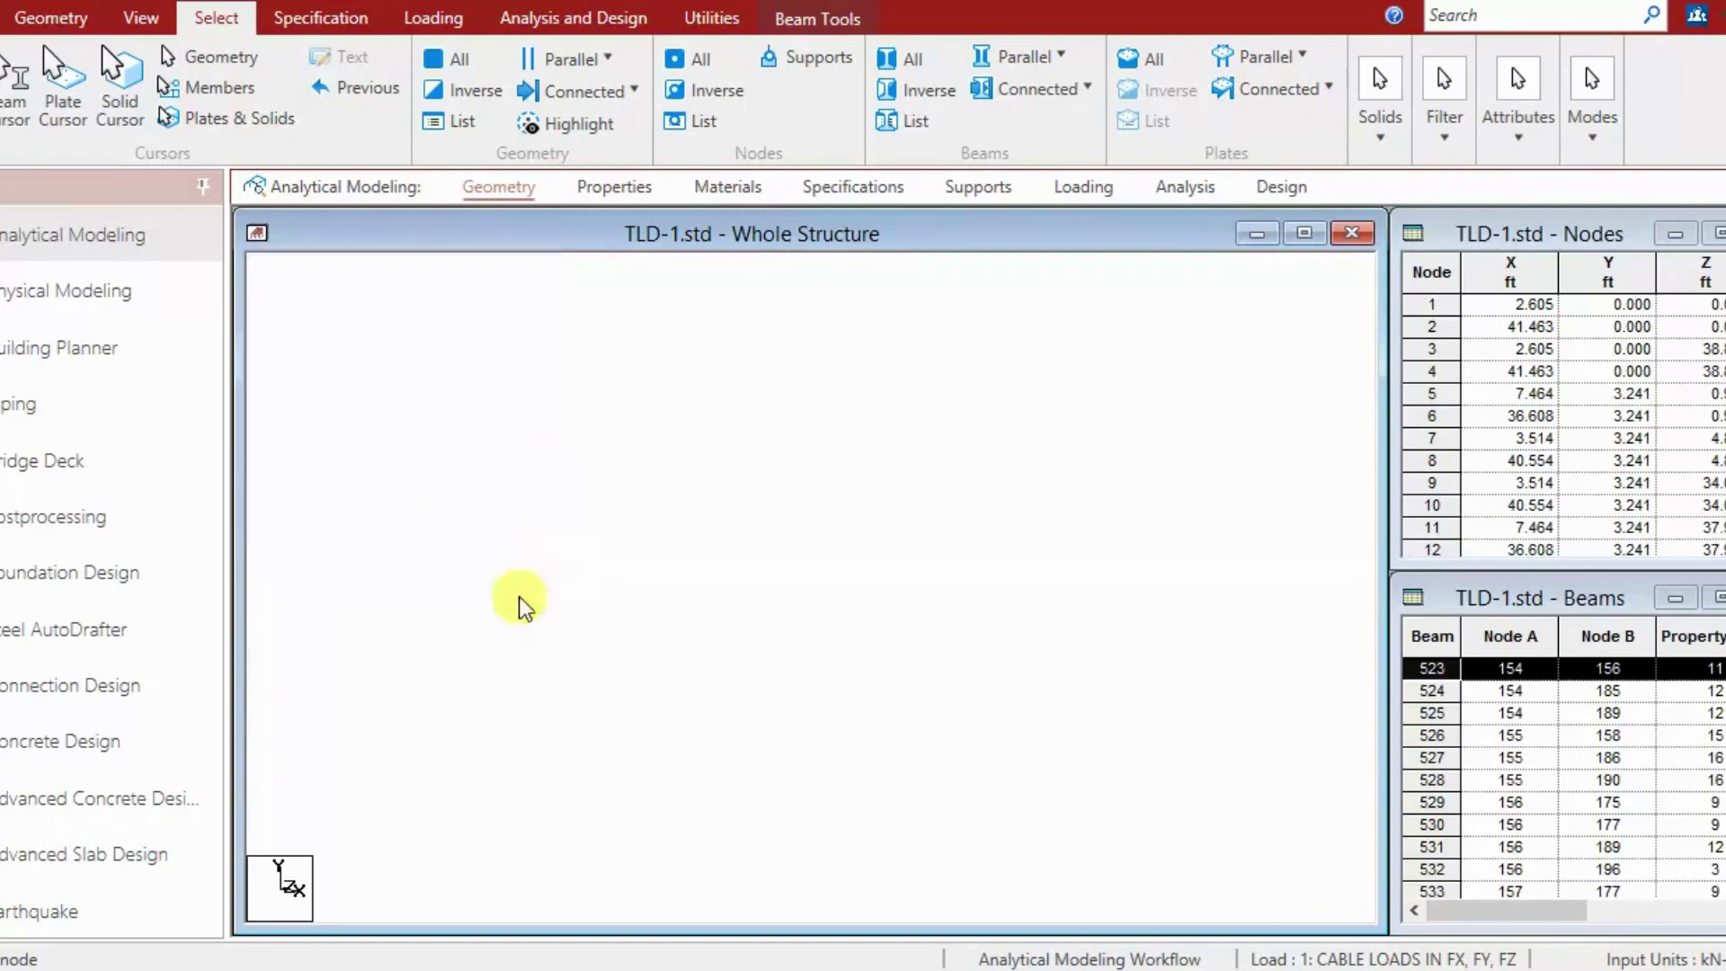
Step: Clear the member selection and open a maximized 3D rendered view of the tower
click(1161, 778)
right_click(1161, 778)
click(1201, 760)
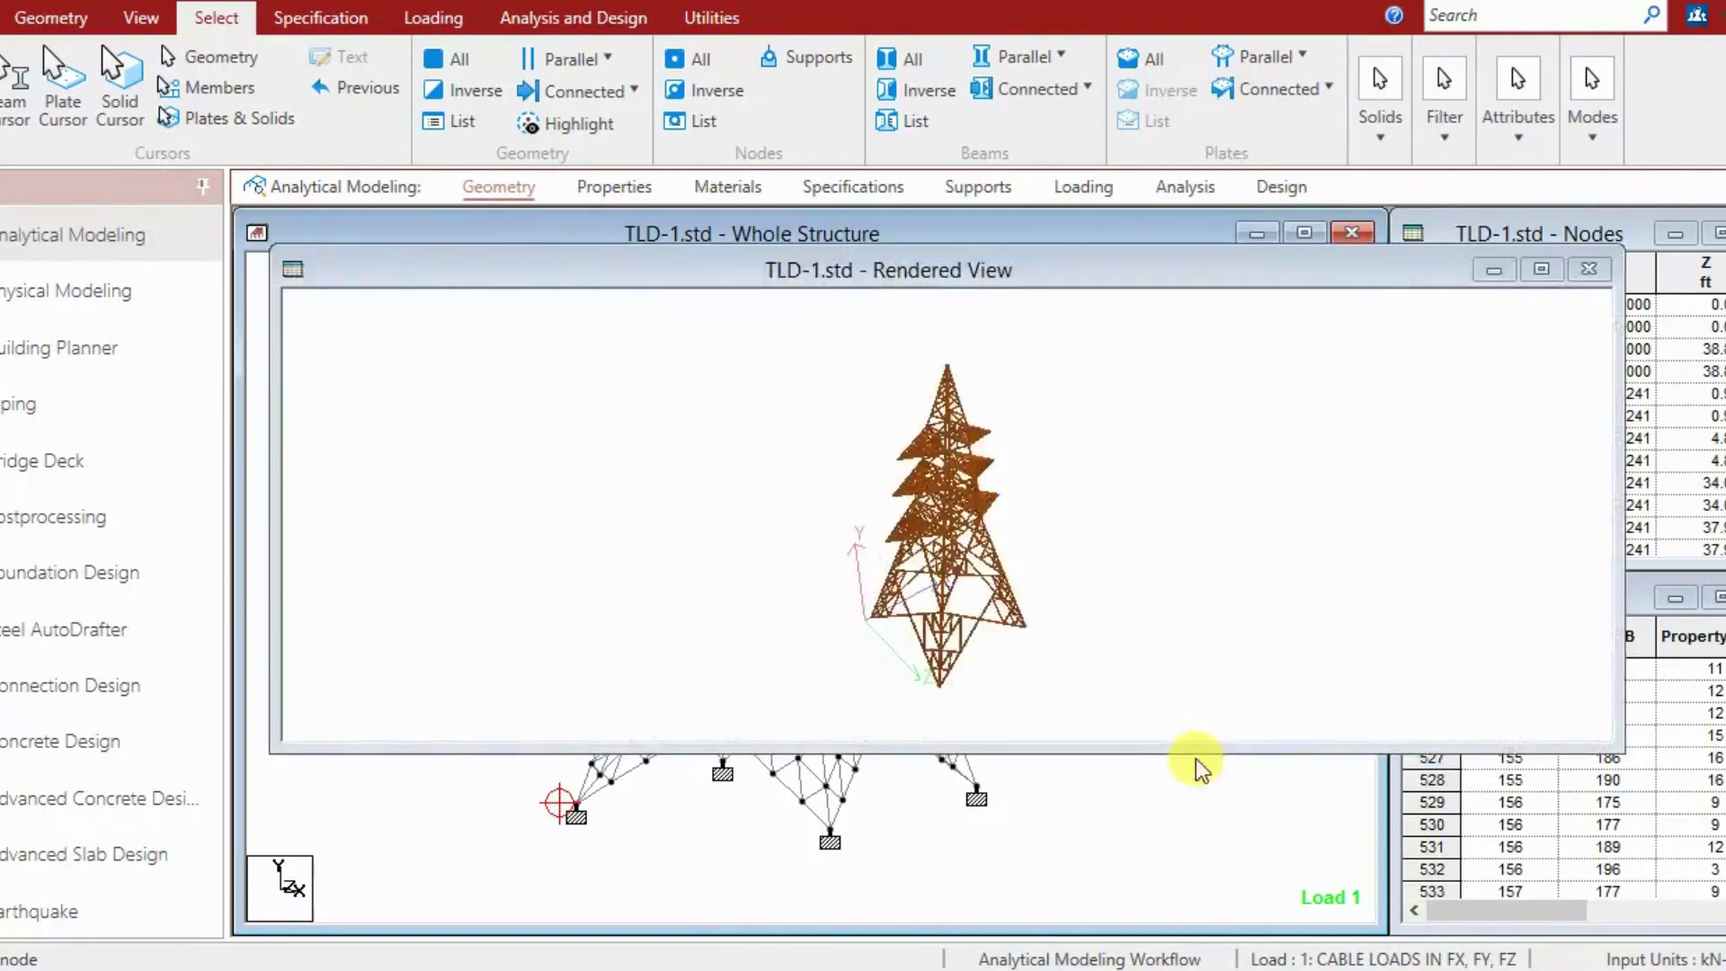
double_click(940, 262)
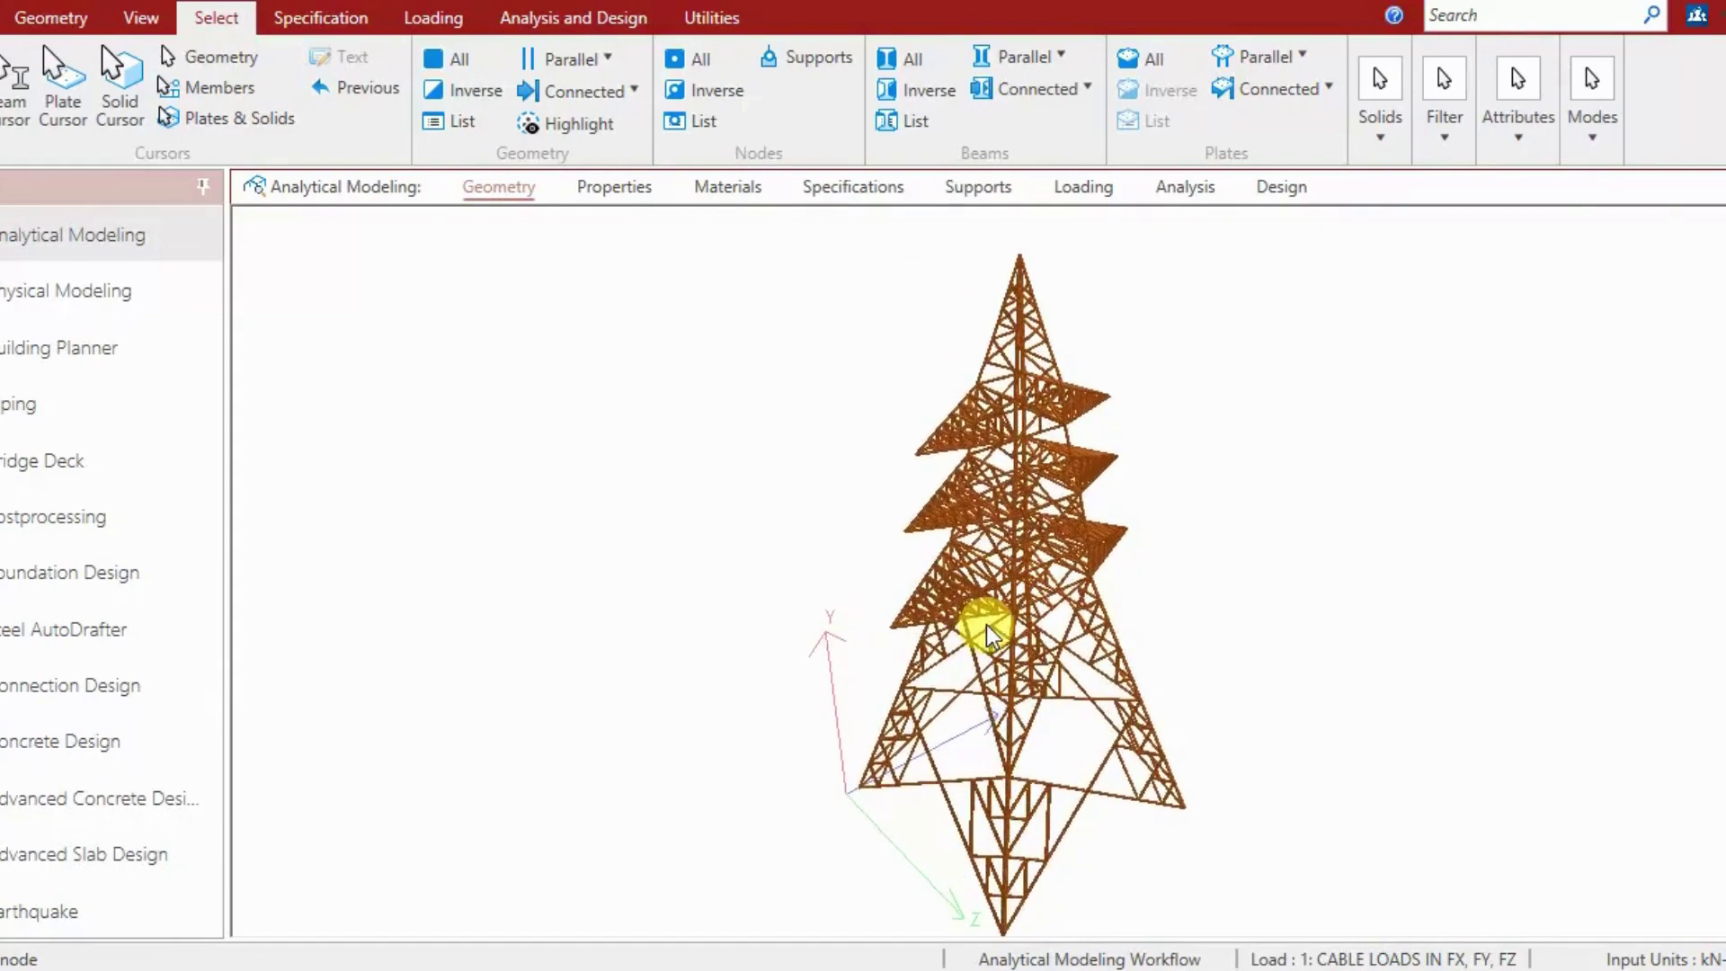
Step: Examine the rendered tower's cross-arms, main posts and bracing up close from several angles
scroll(989, 634, up, 5)
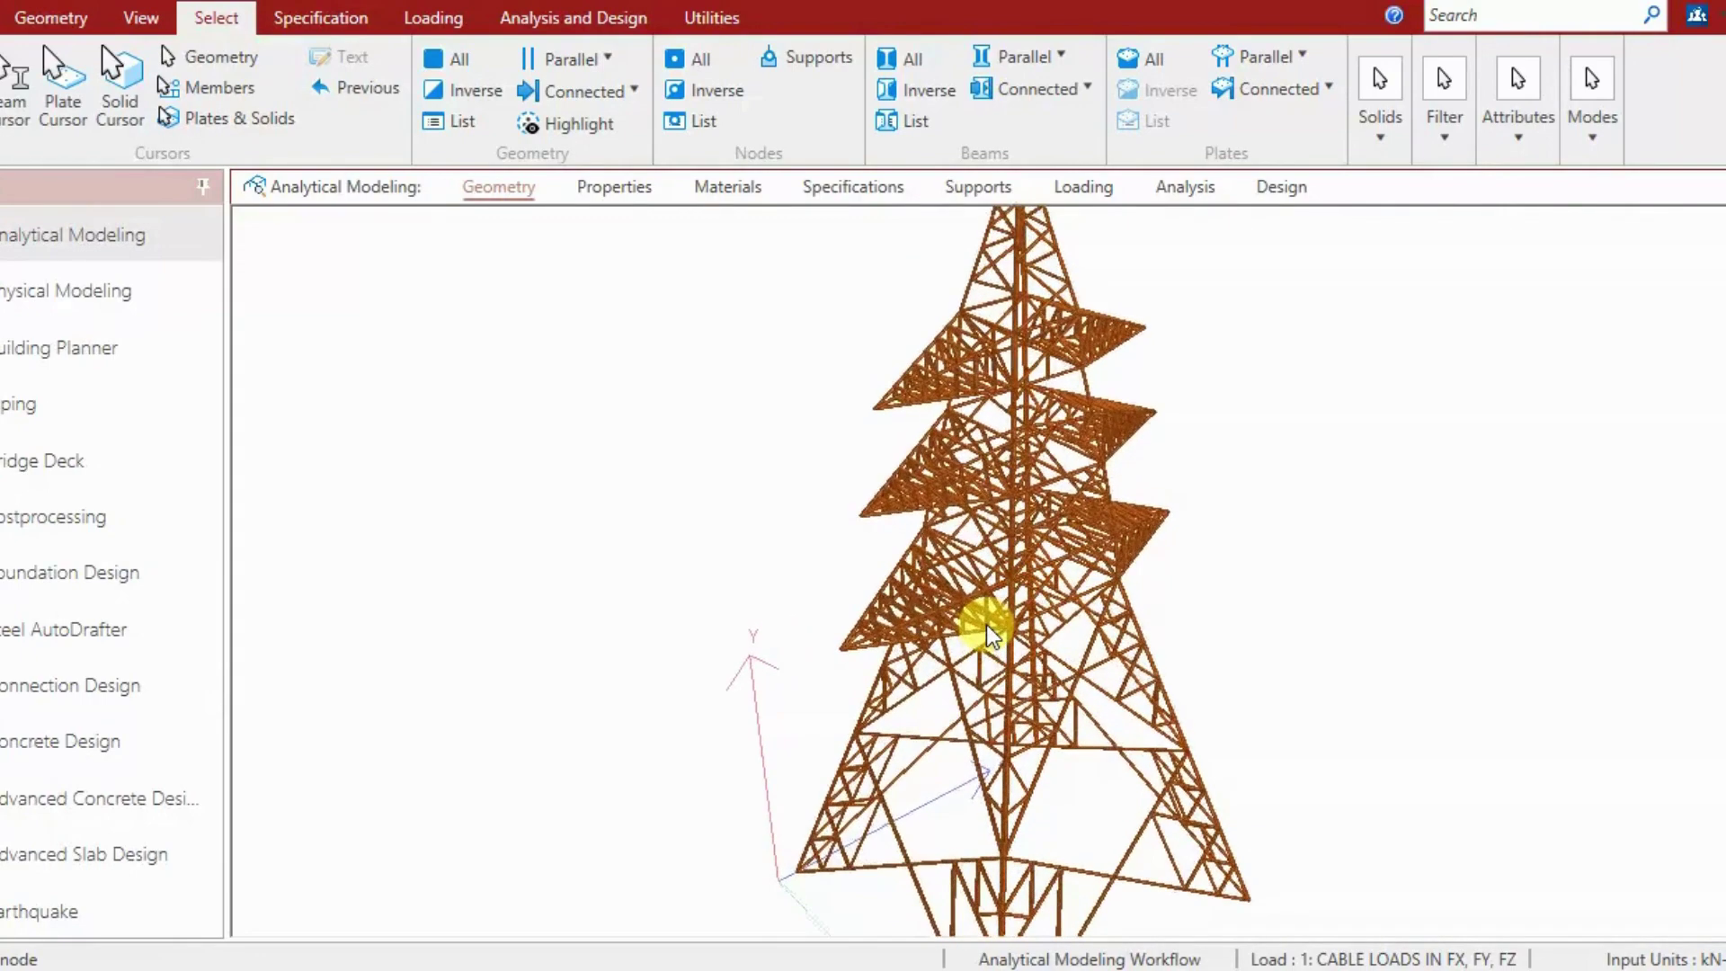
scroll(988, 633, up, 4)
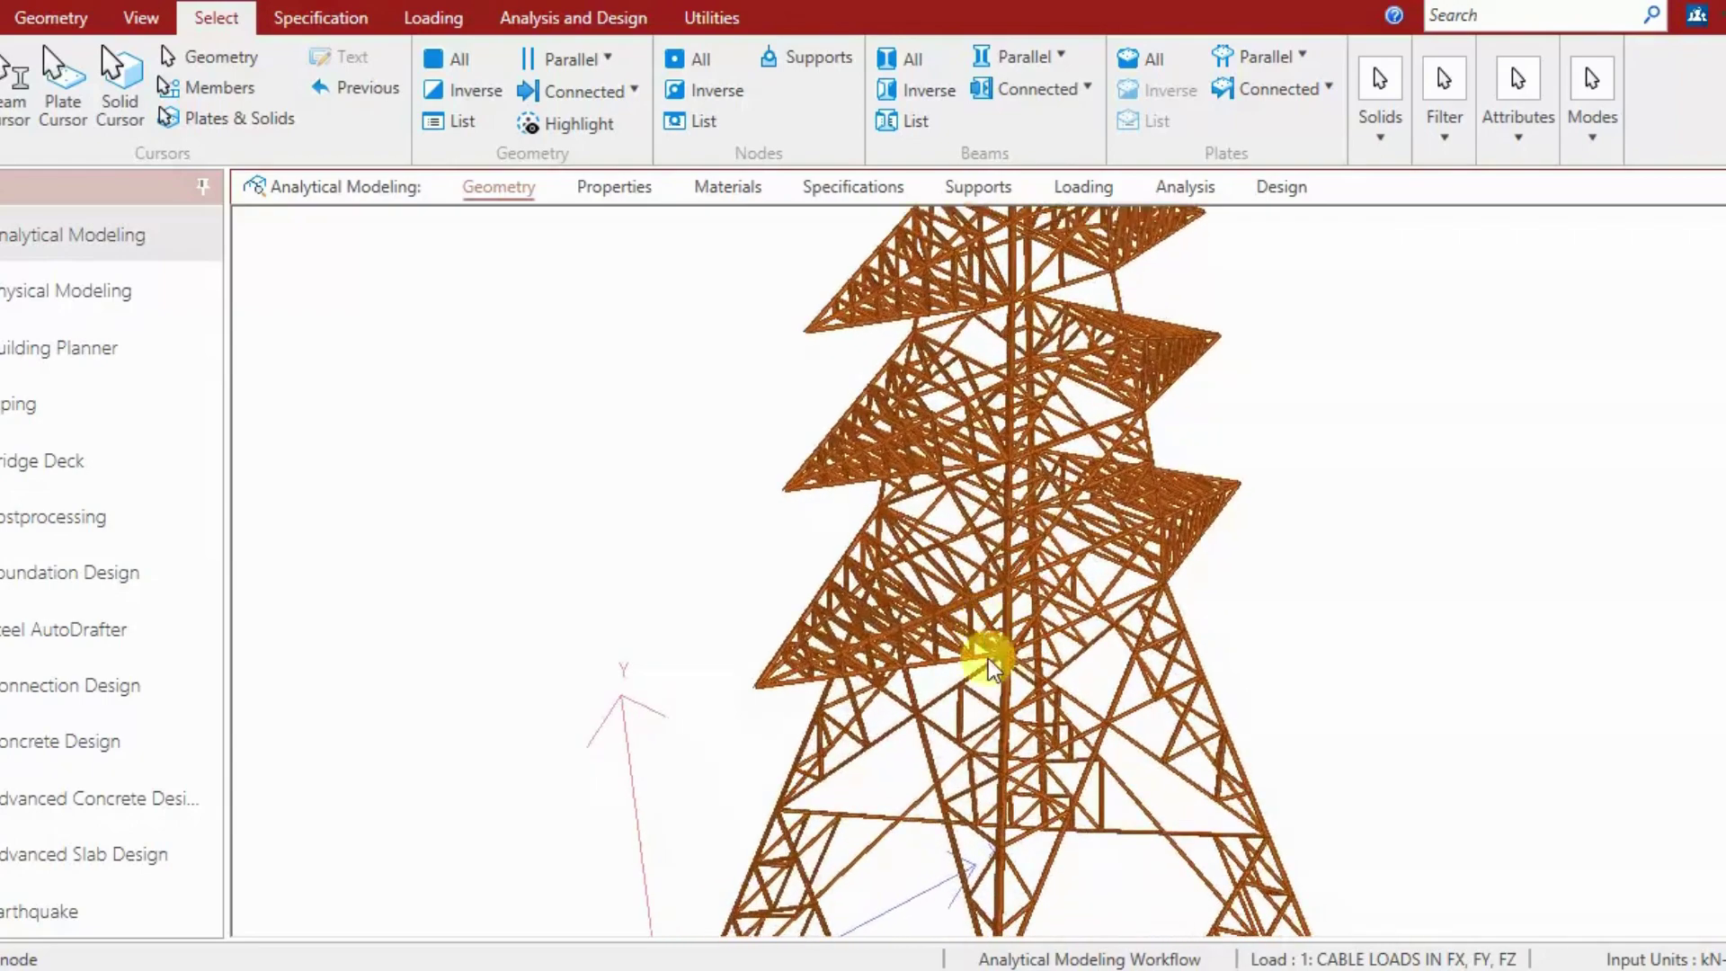
scroll(960, 732, up, 5)
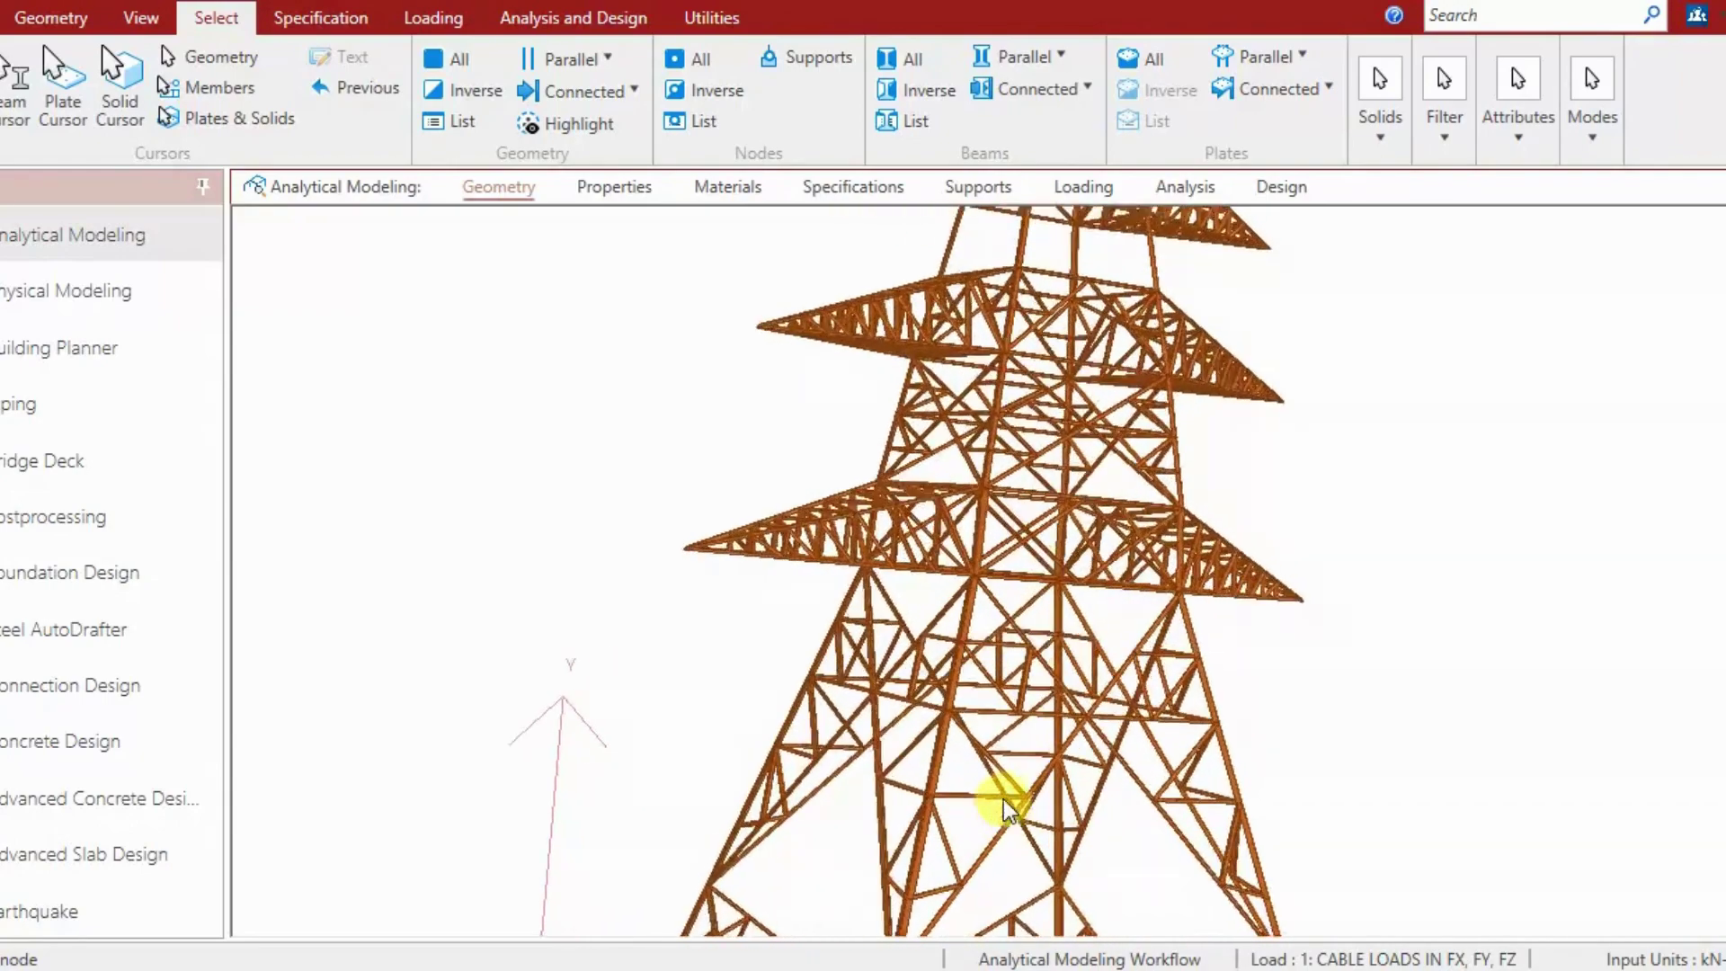
scroll(966, 820, up, 6)
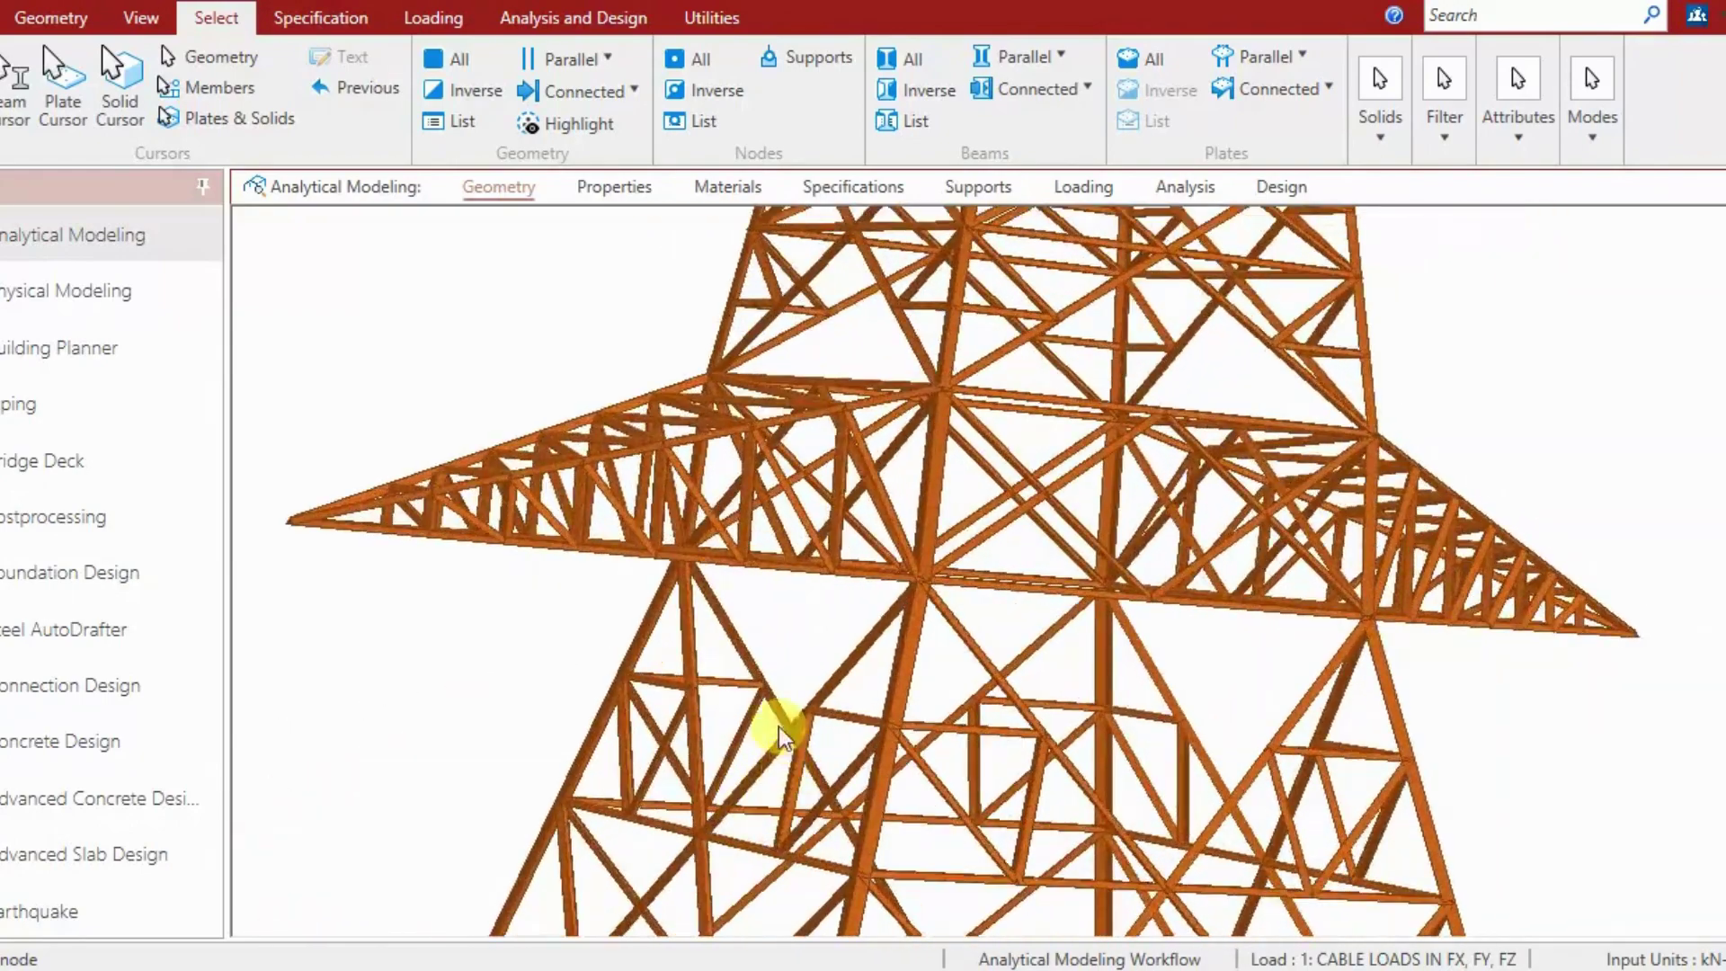
middle_drag(788, 719, 887, 528)
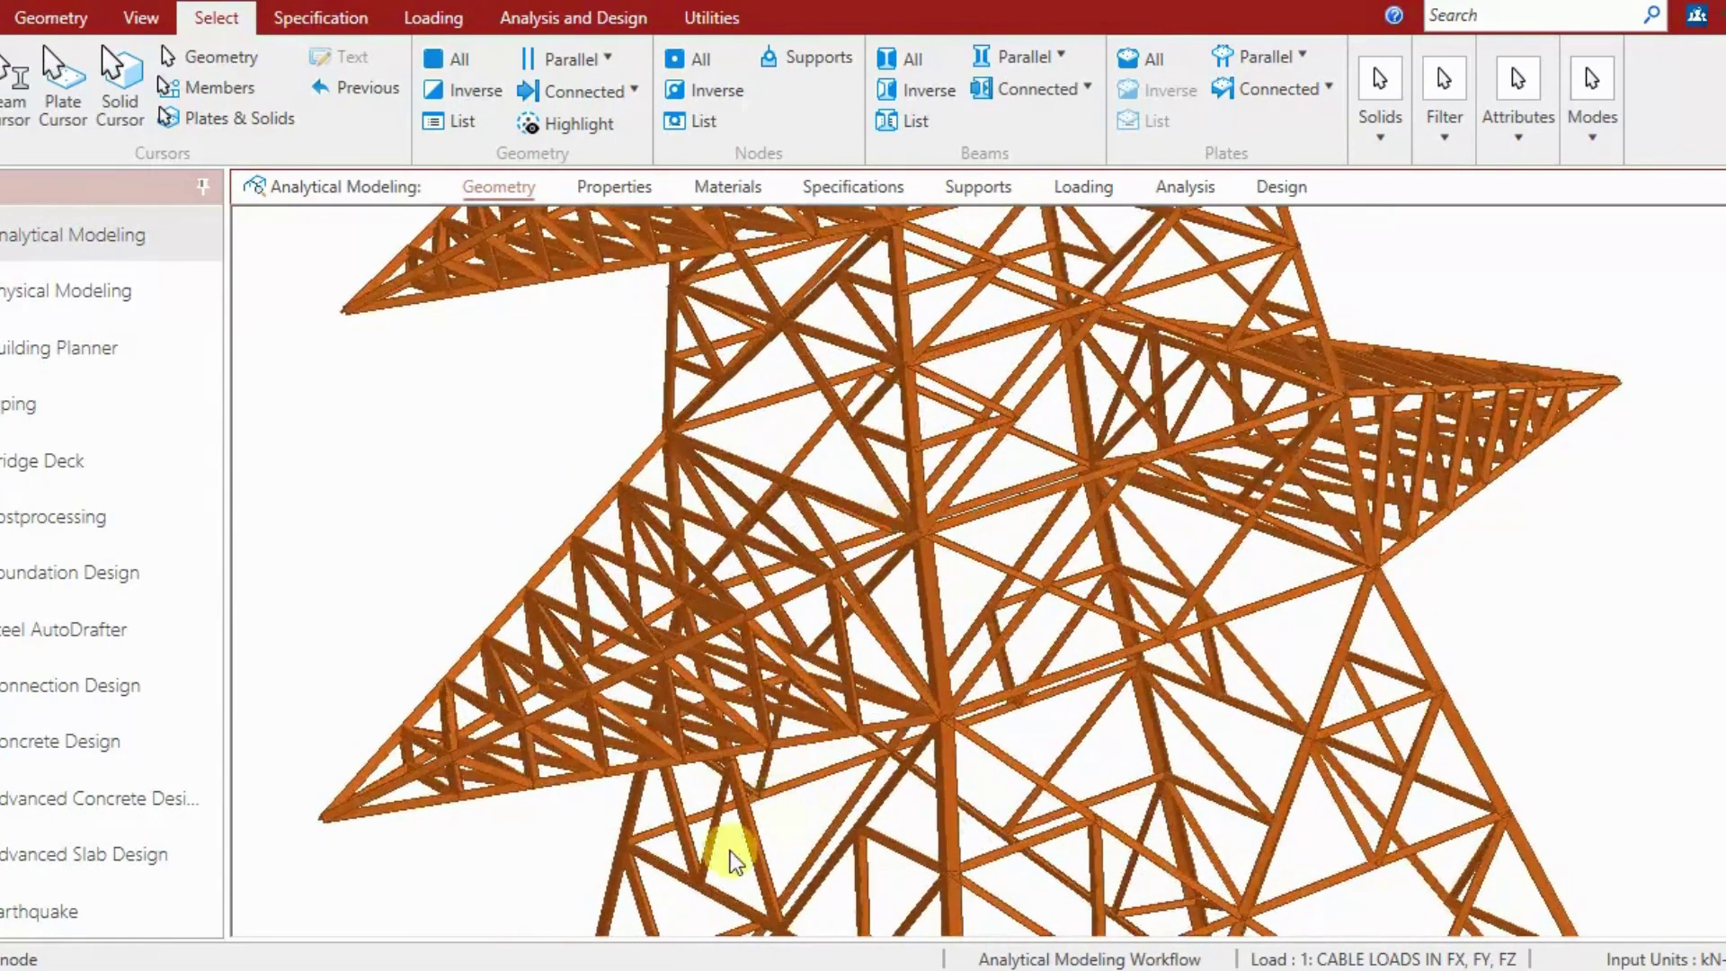
scroll(839, 805, down, 6)
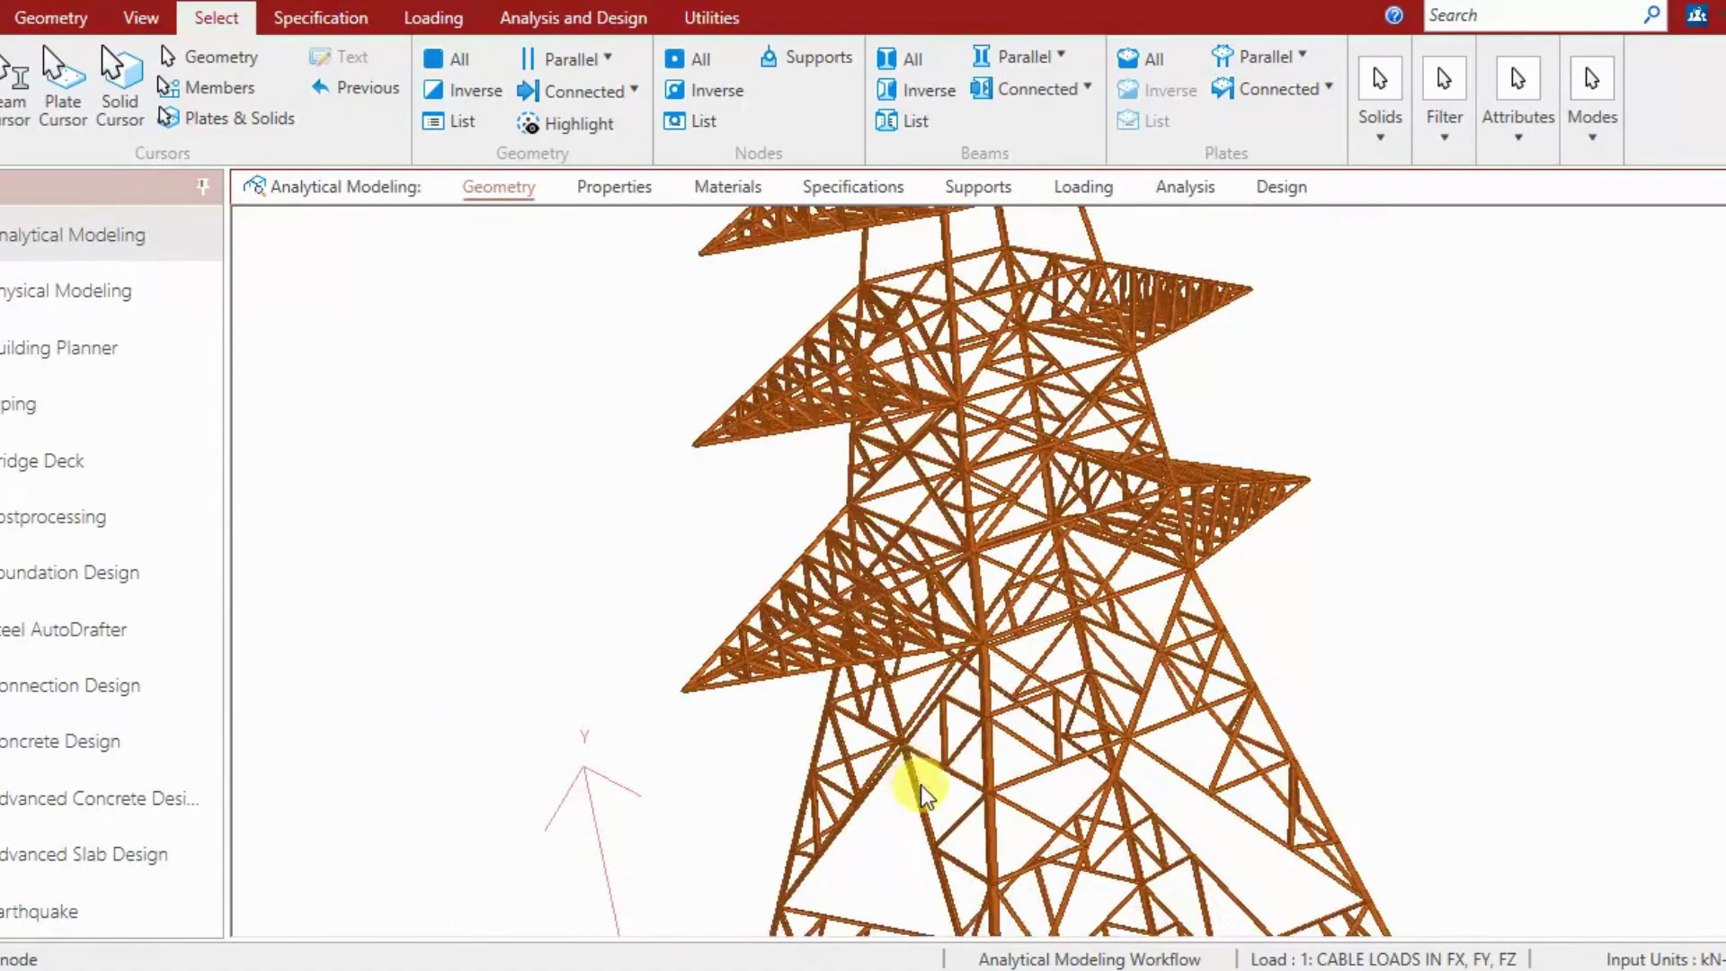
middle_drag(933, 771, 758, 612)
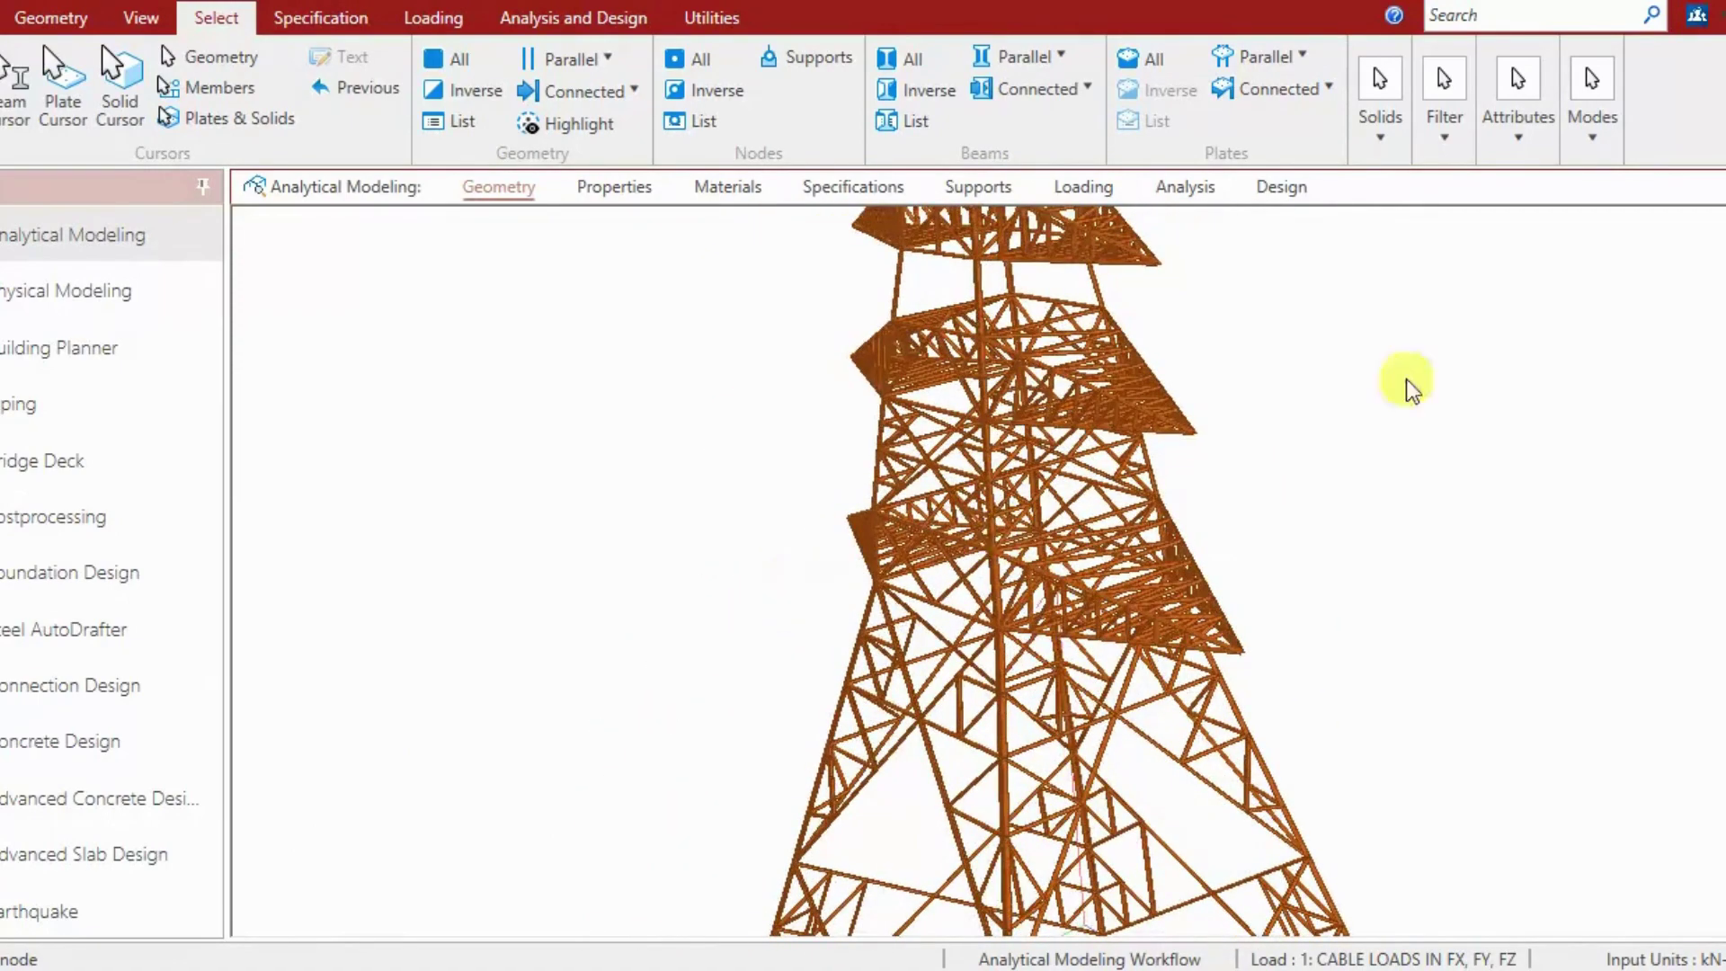
Step: Run the analysis and steel design of the tower, moving the progress window clear so the run log is readable
click(552, 18)
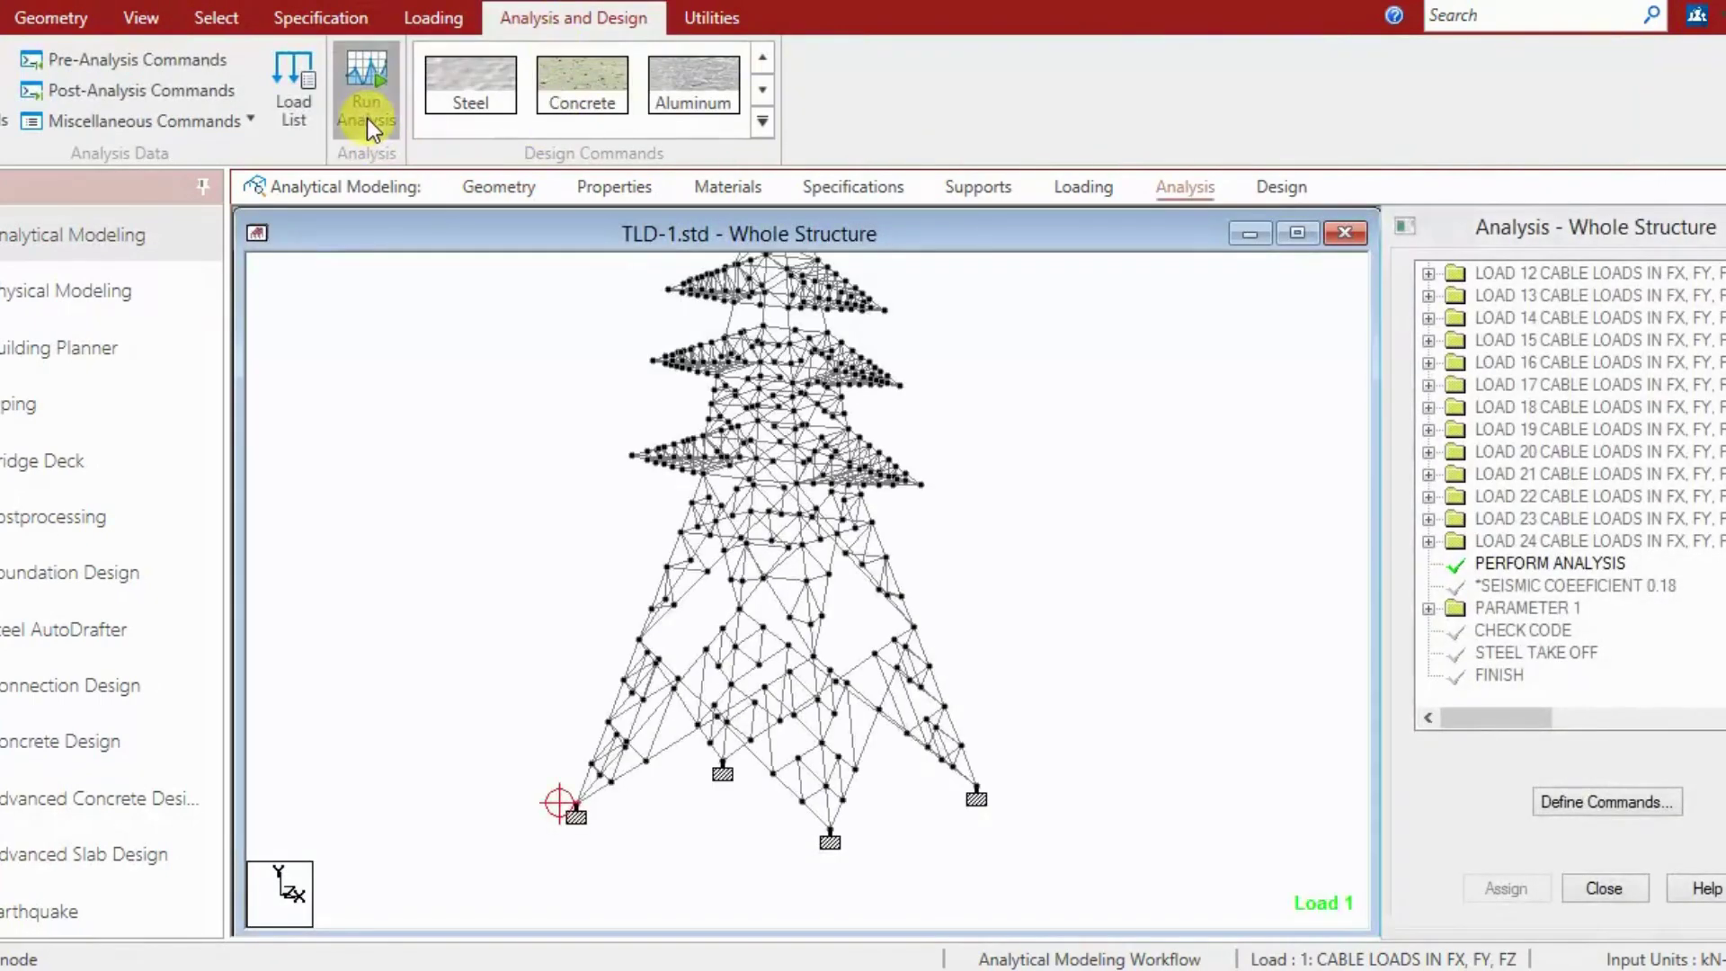
click(367, 117)
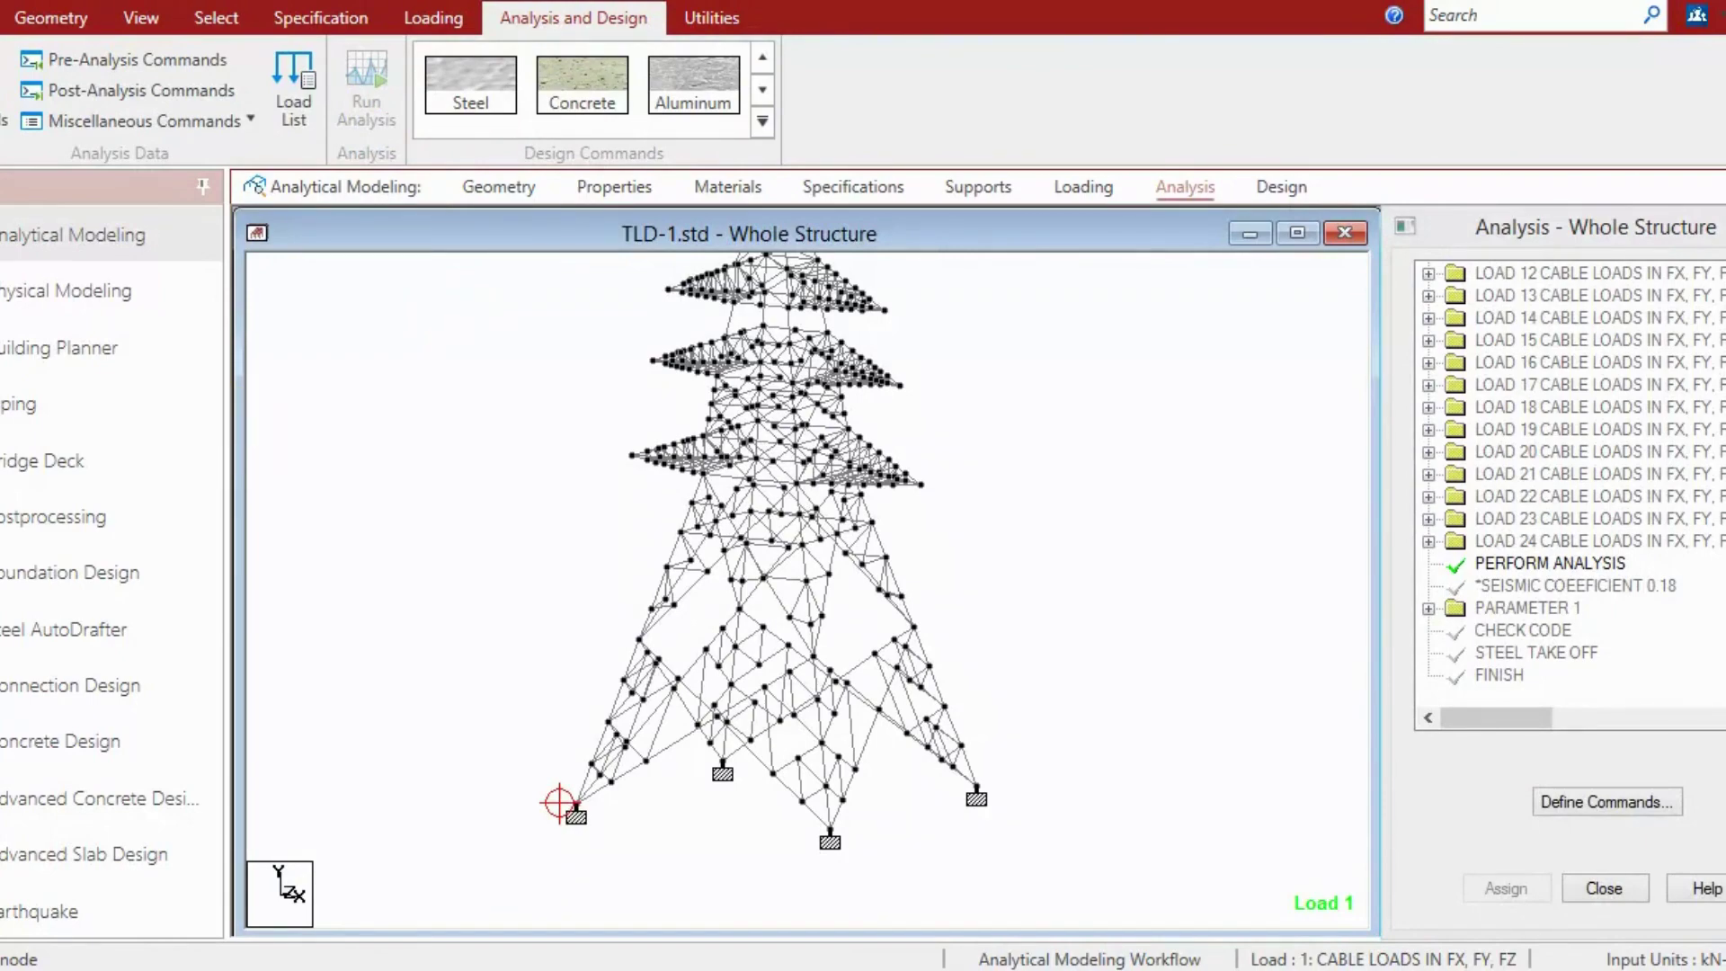
drag(962, 407, 743, 158)
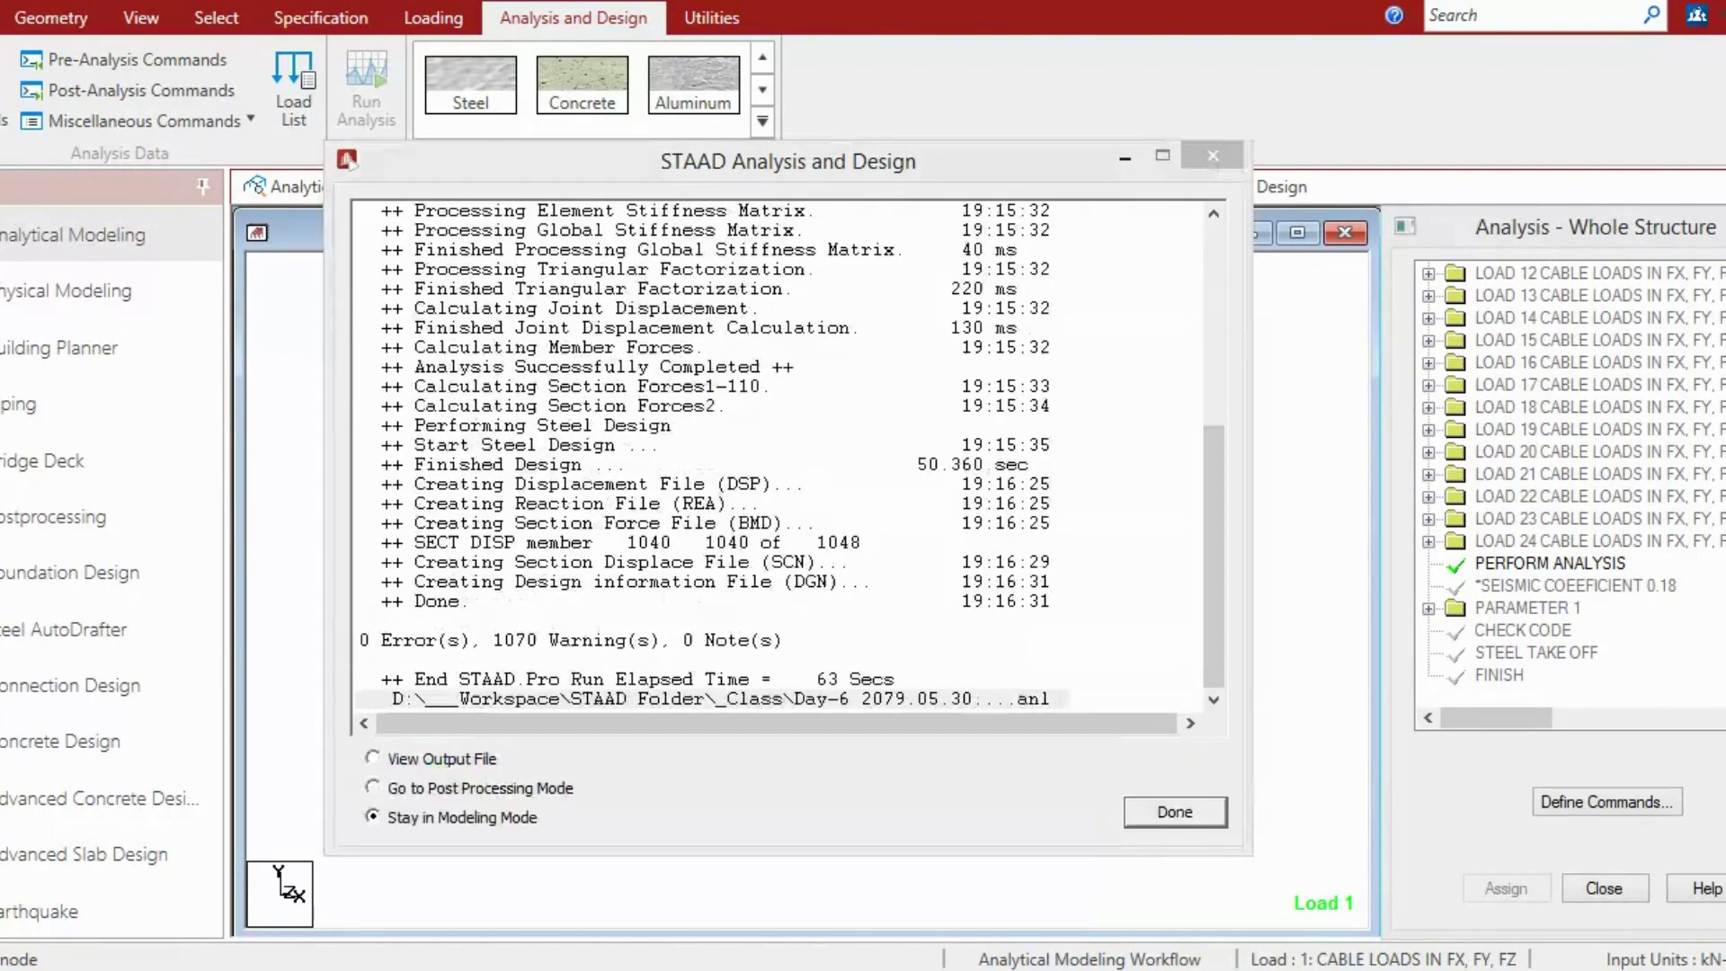
drag(876, 158, 894, 117)
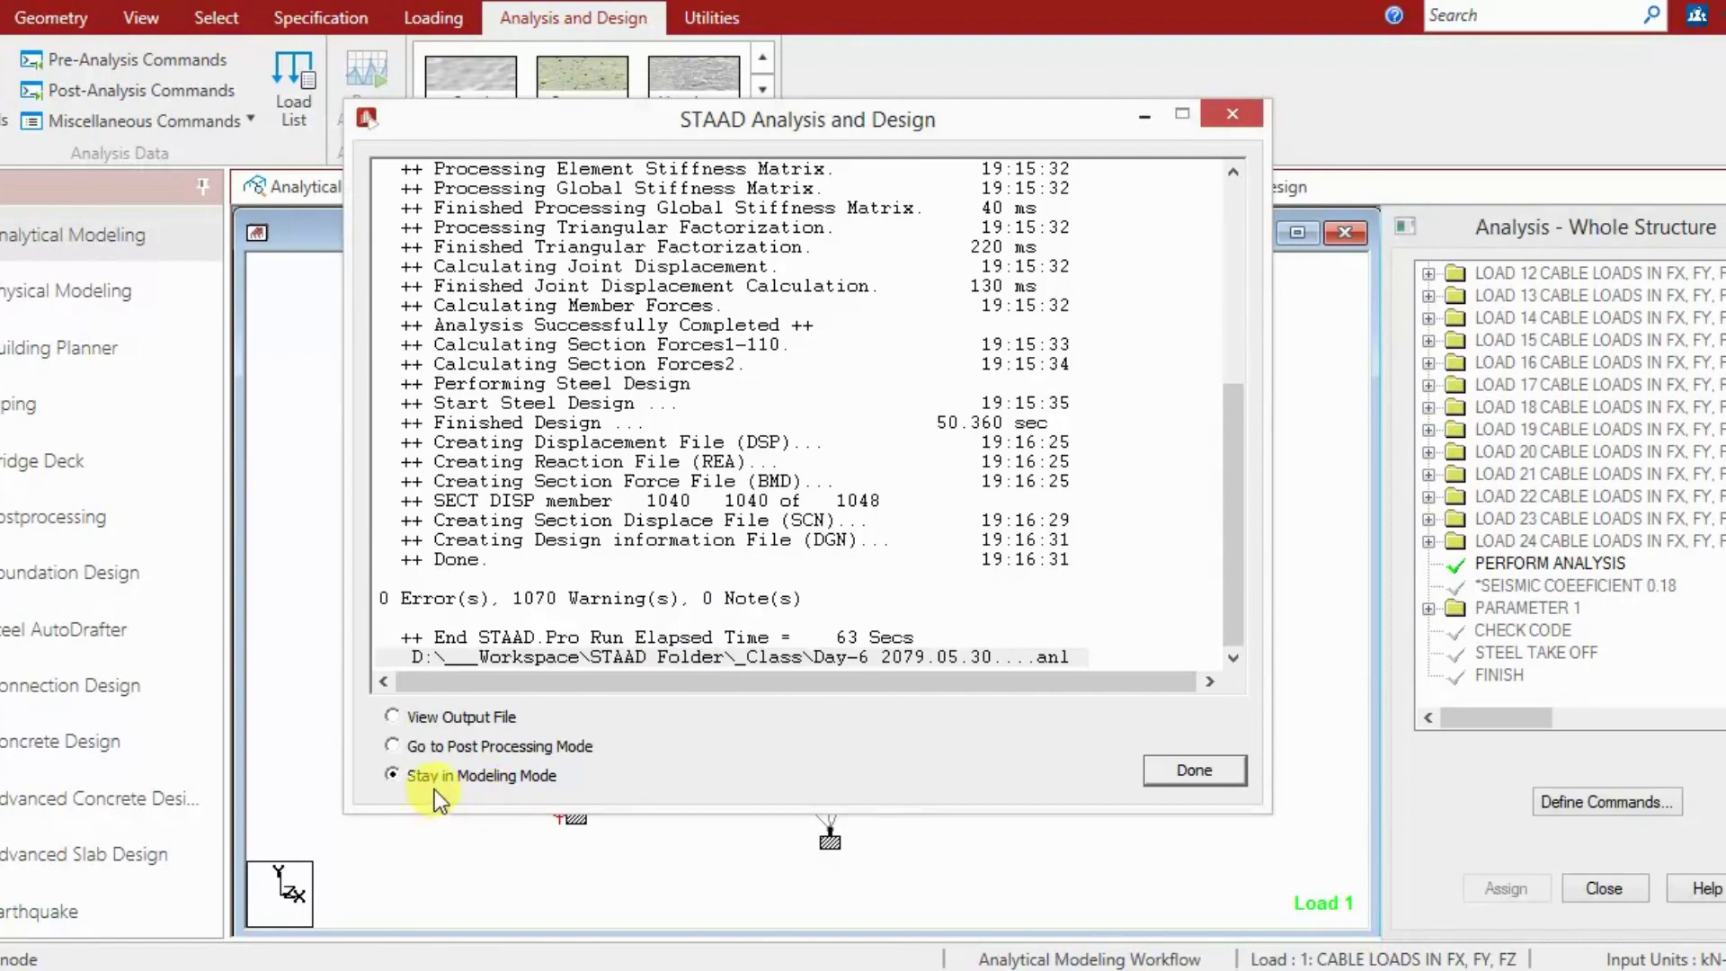
Step: Finish the analysis by going to Post Processing Mode, keeping all the cable load cases selected in the results setup
click(477, 748)
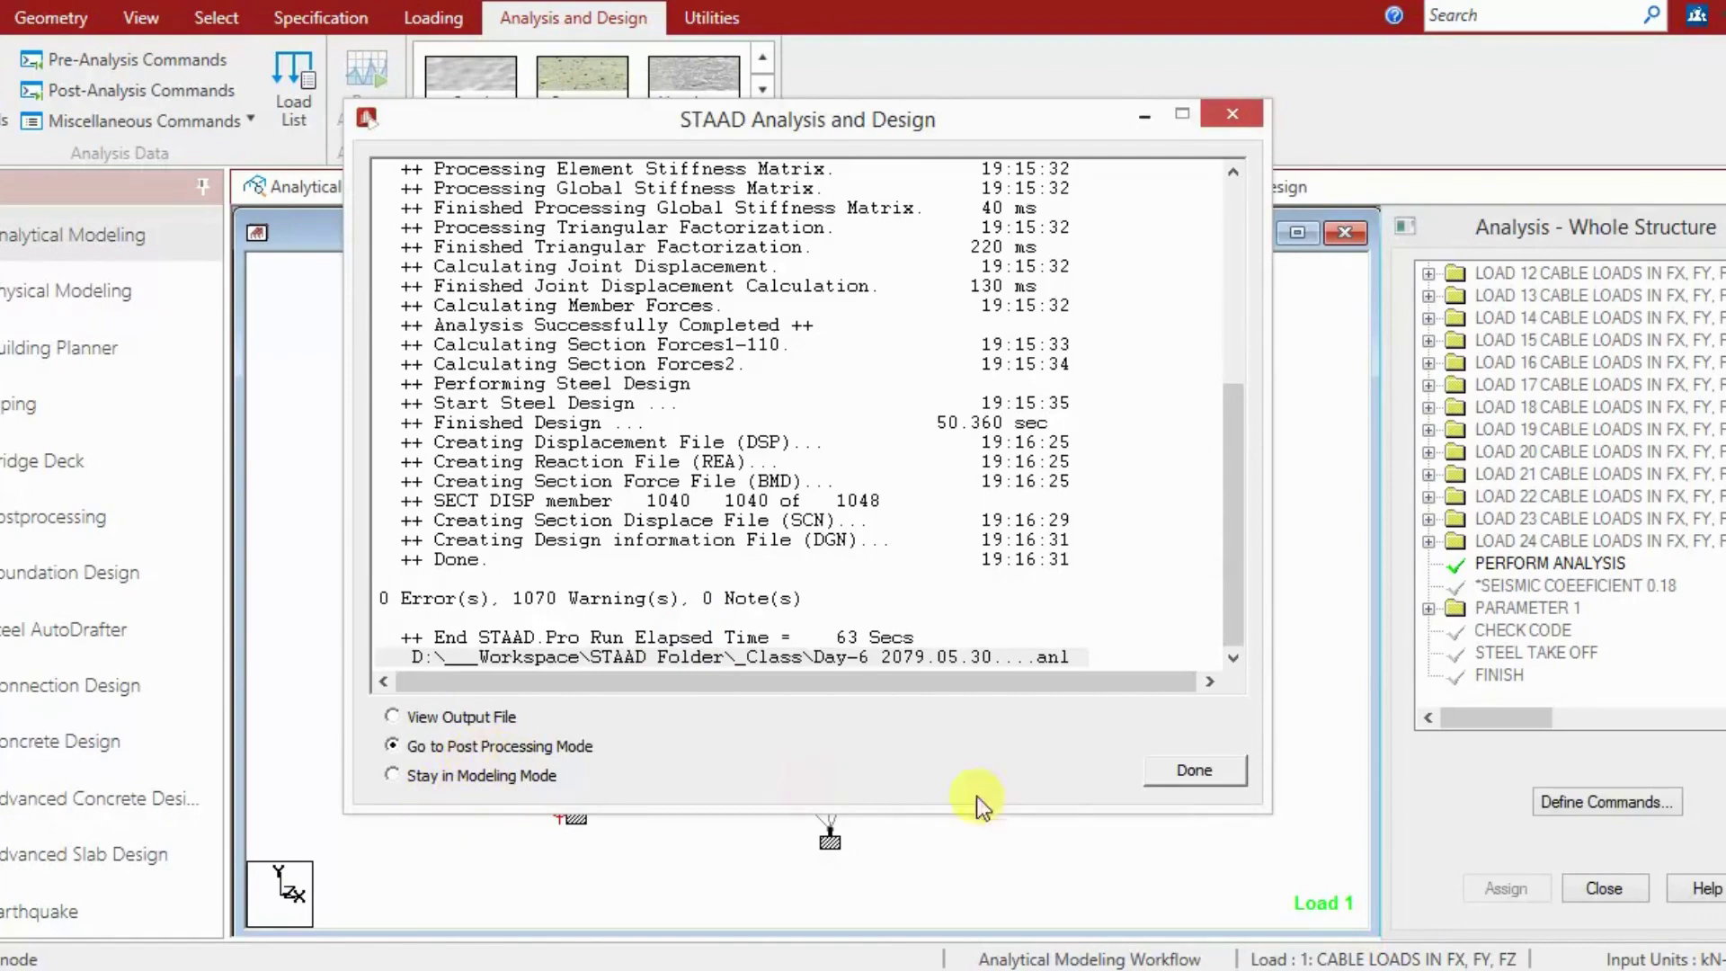
click(1184, 782)
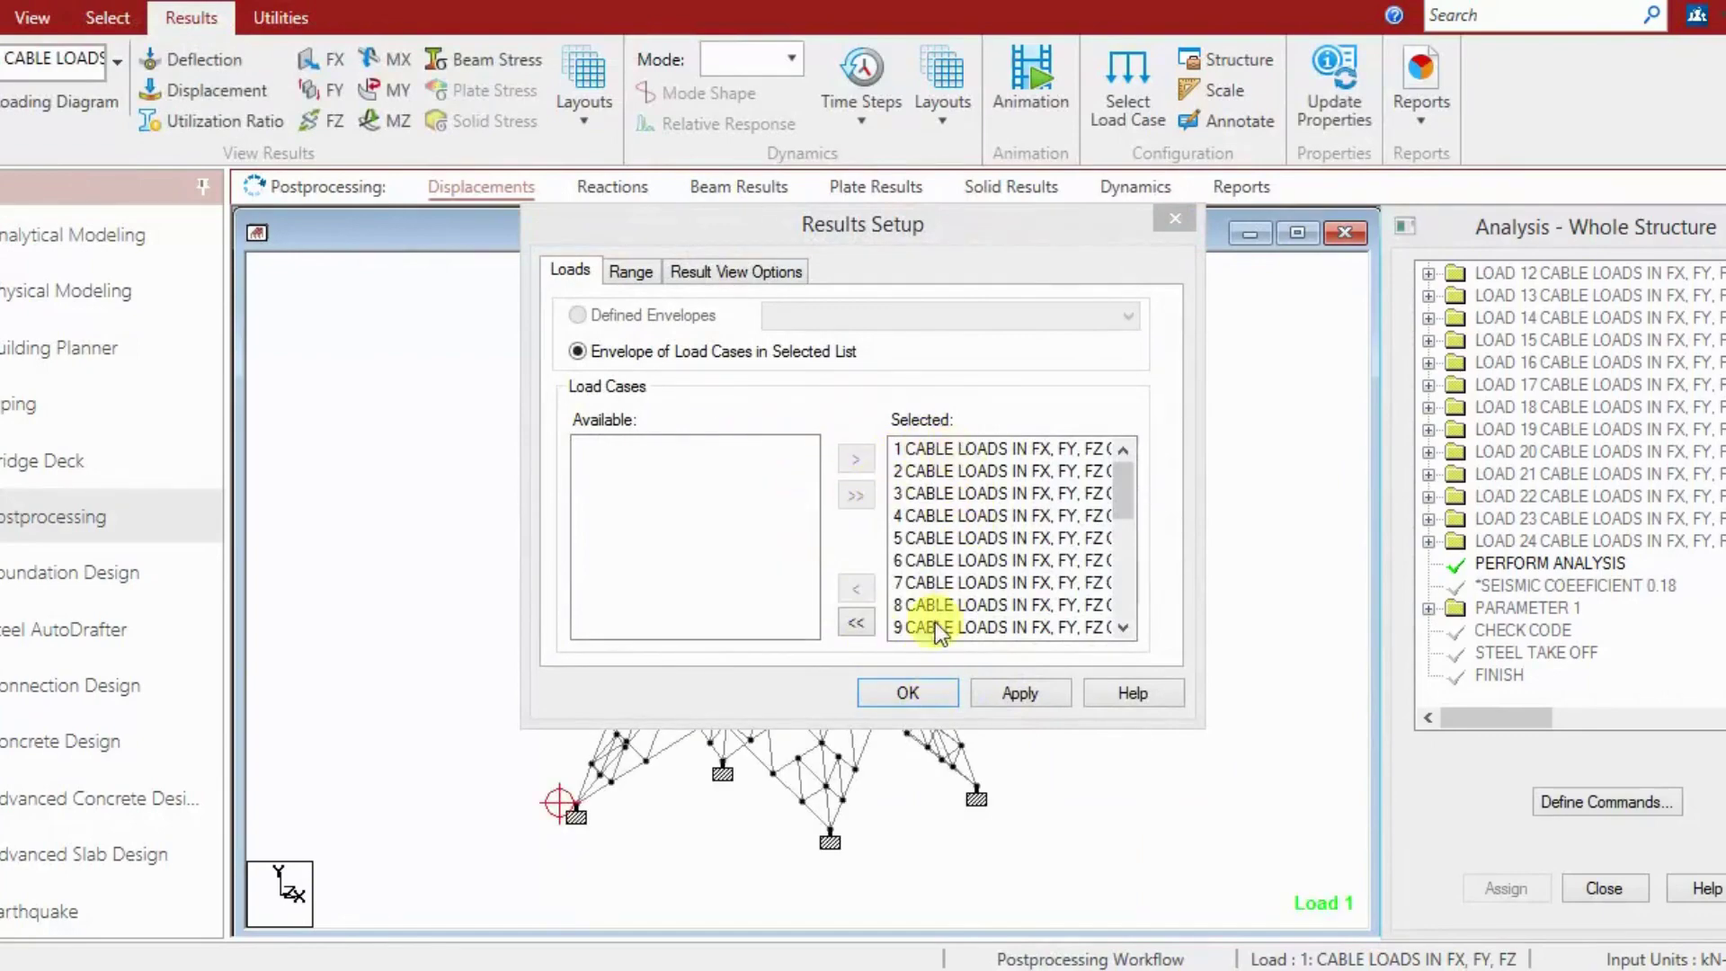
click(908, 692)
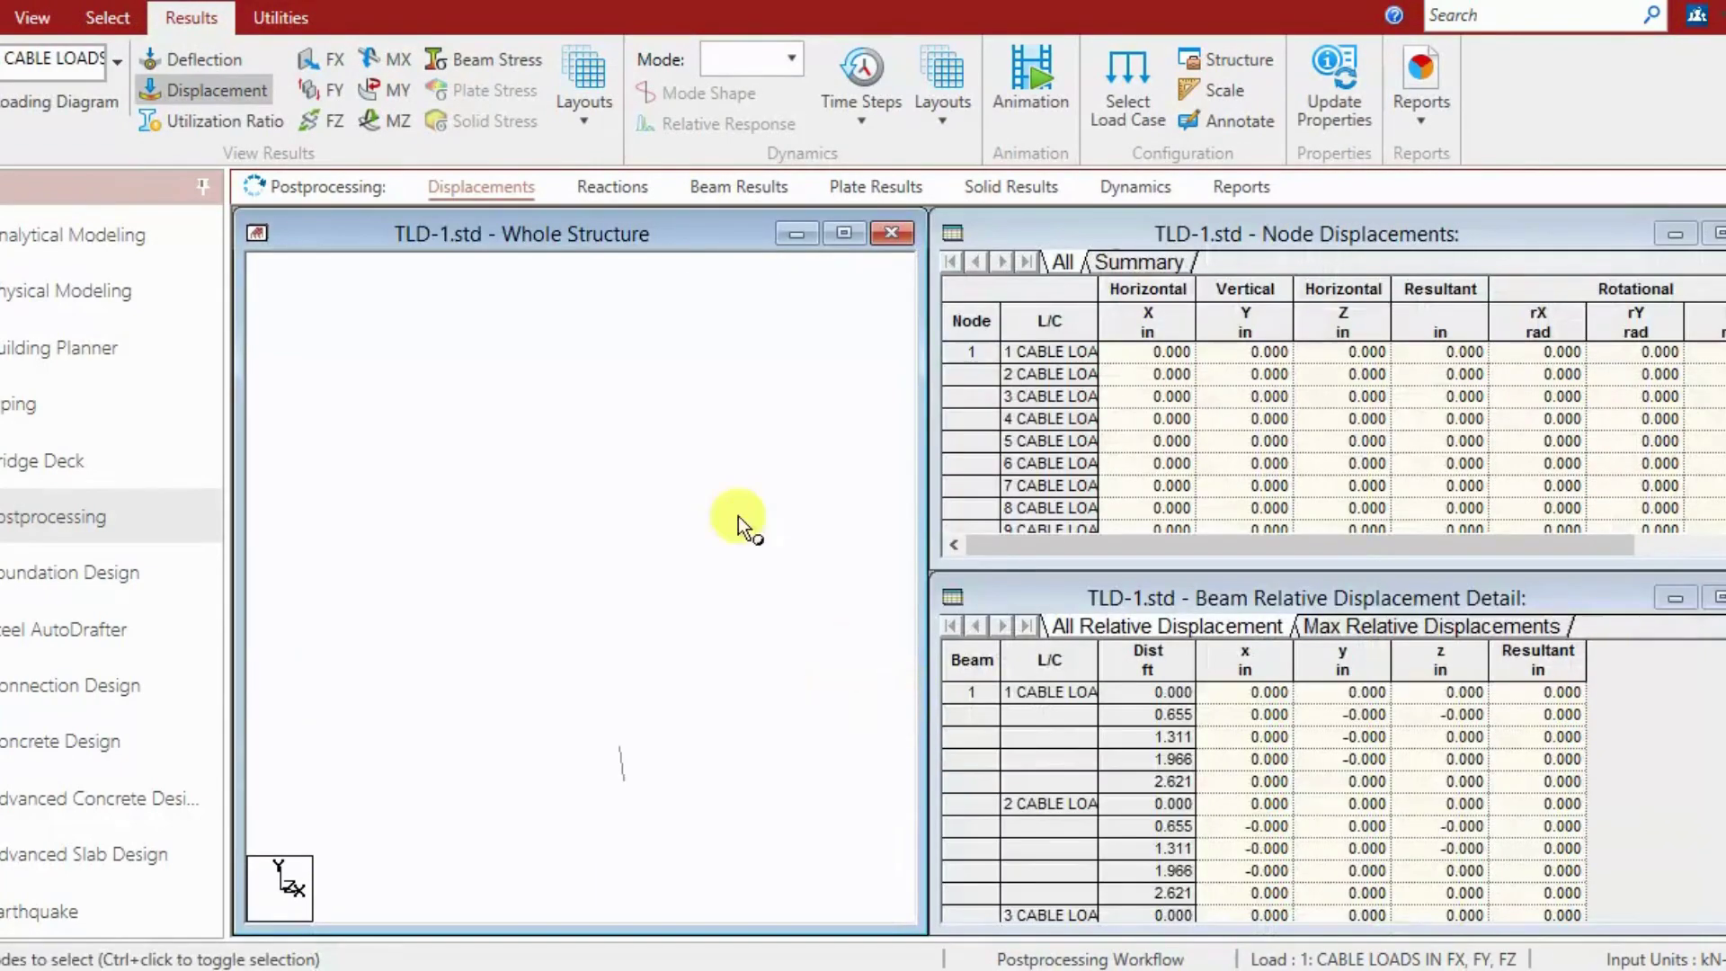
Step: Maximize the whole structure view and show the Displacement results of load case 1 on the tower
click(843, 233)
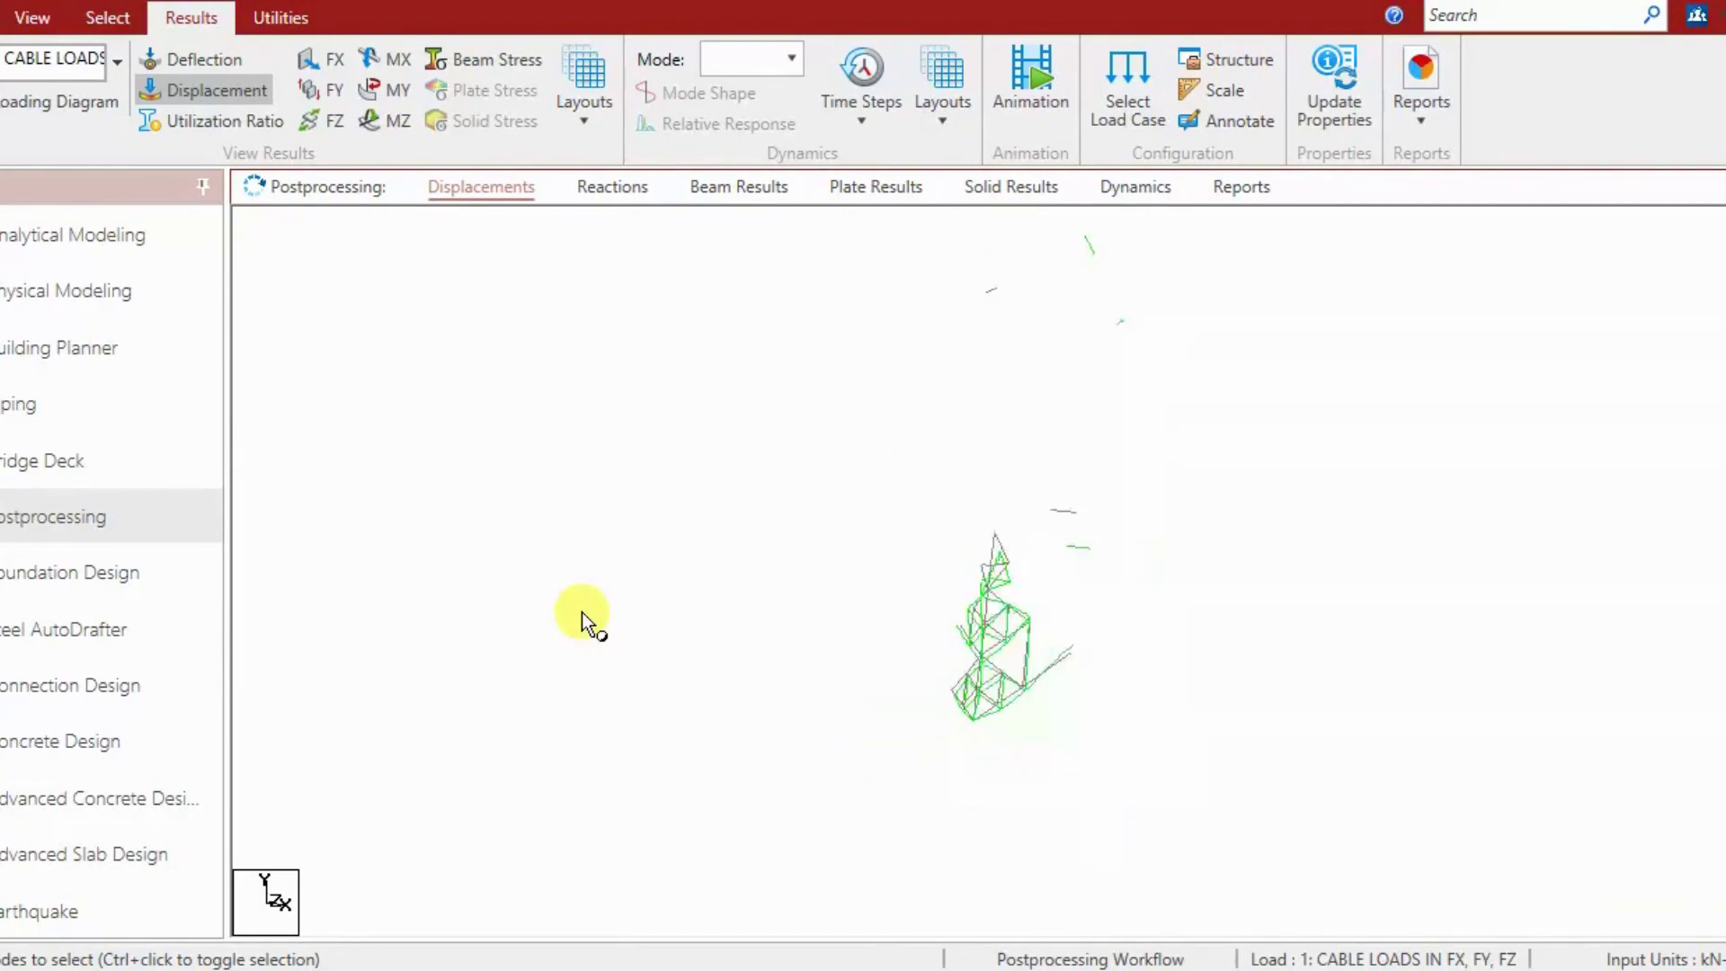
click(219, 94)
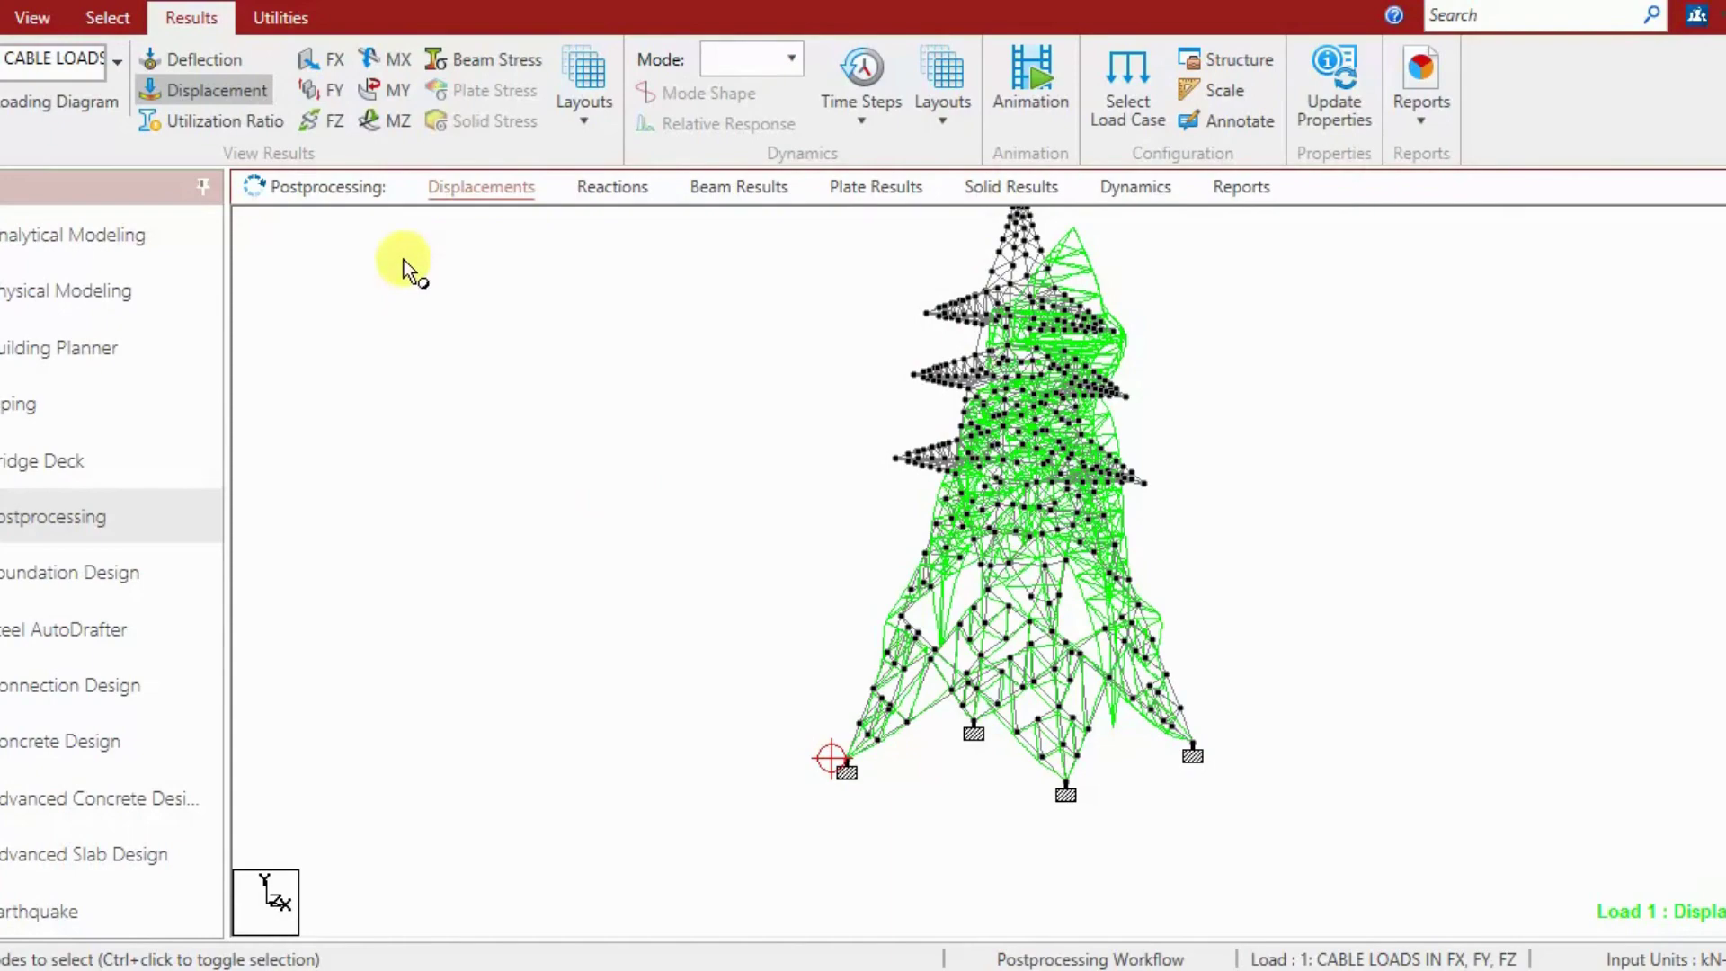
click(203, 90)
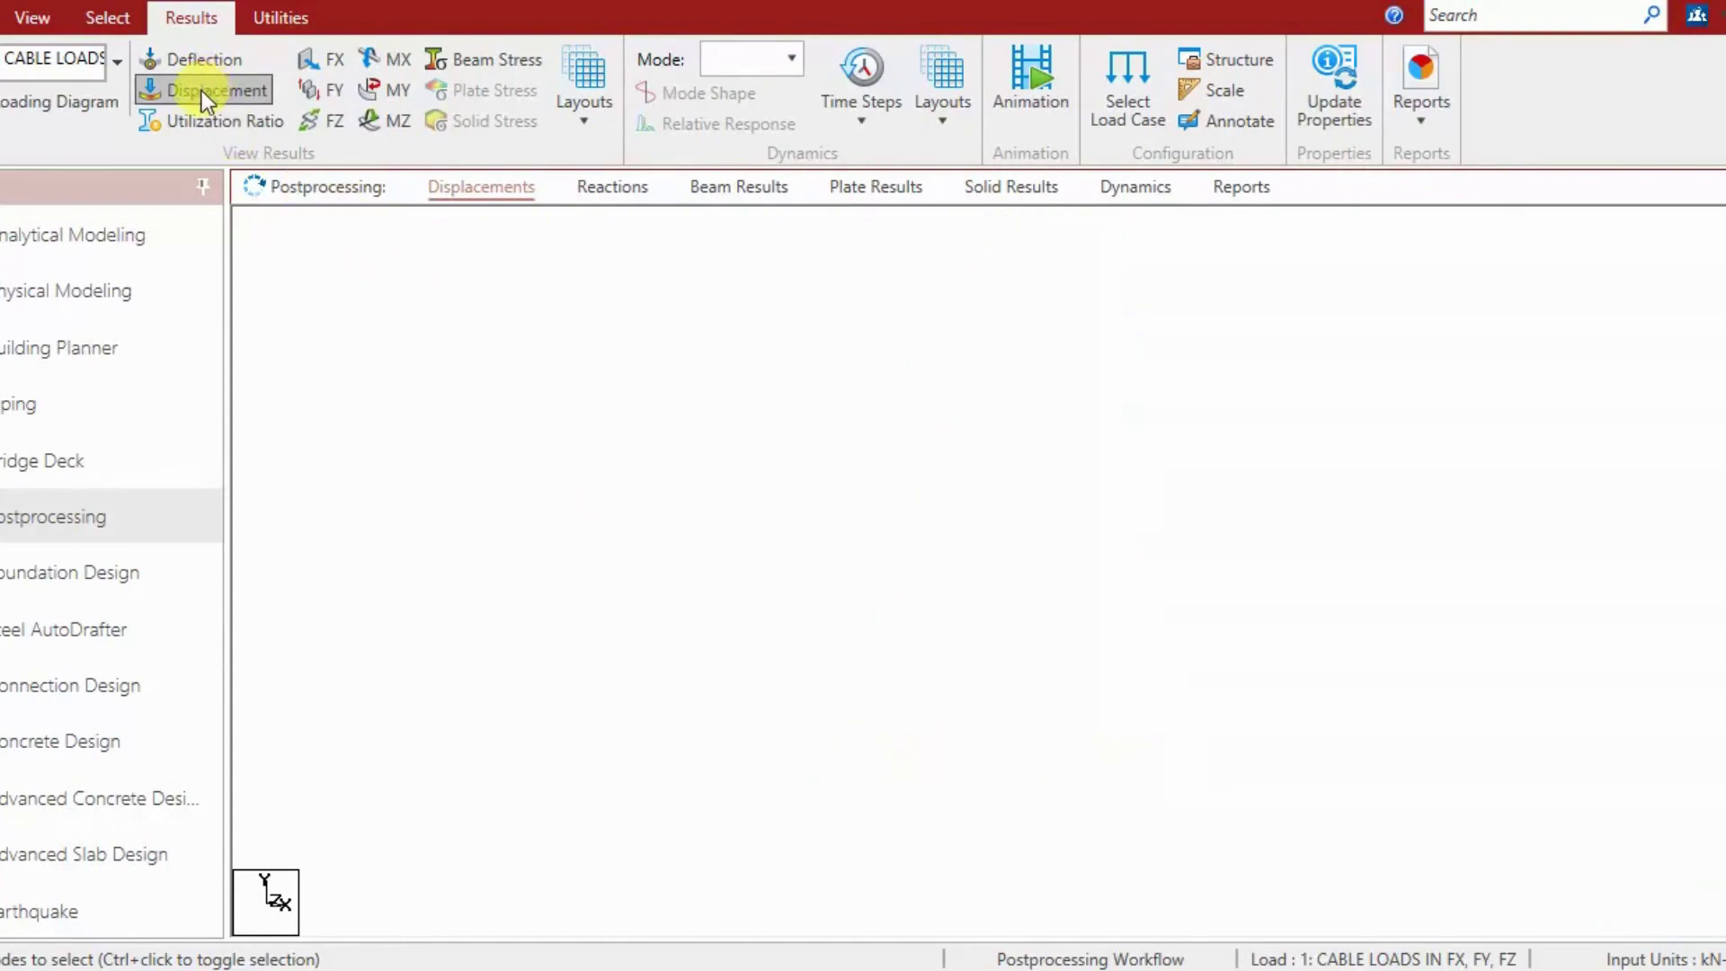
Step: Display the tower's displacement for load case 2, and return to load case 1 for comparison
click(100, 61)
click(327, 154)
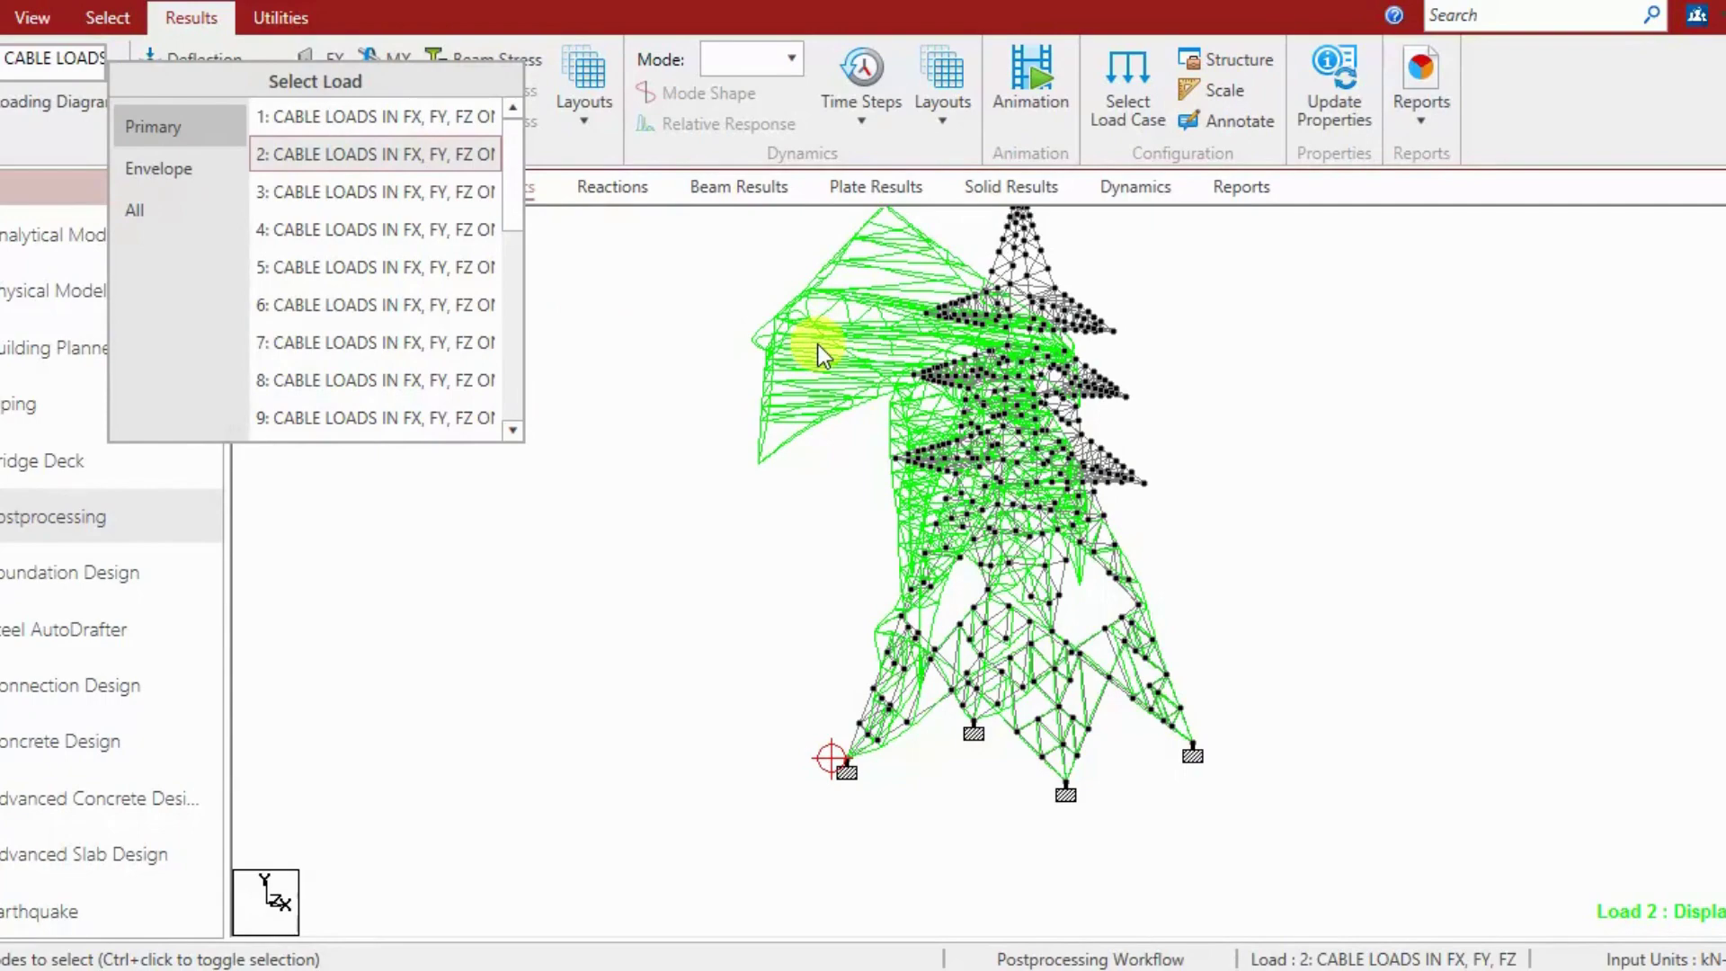
click(400, 111)
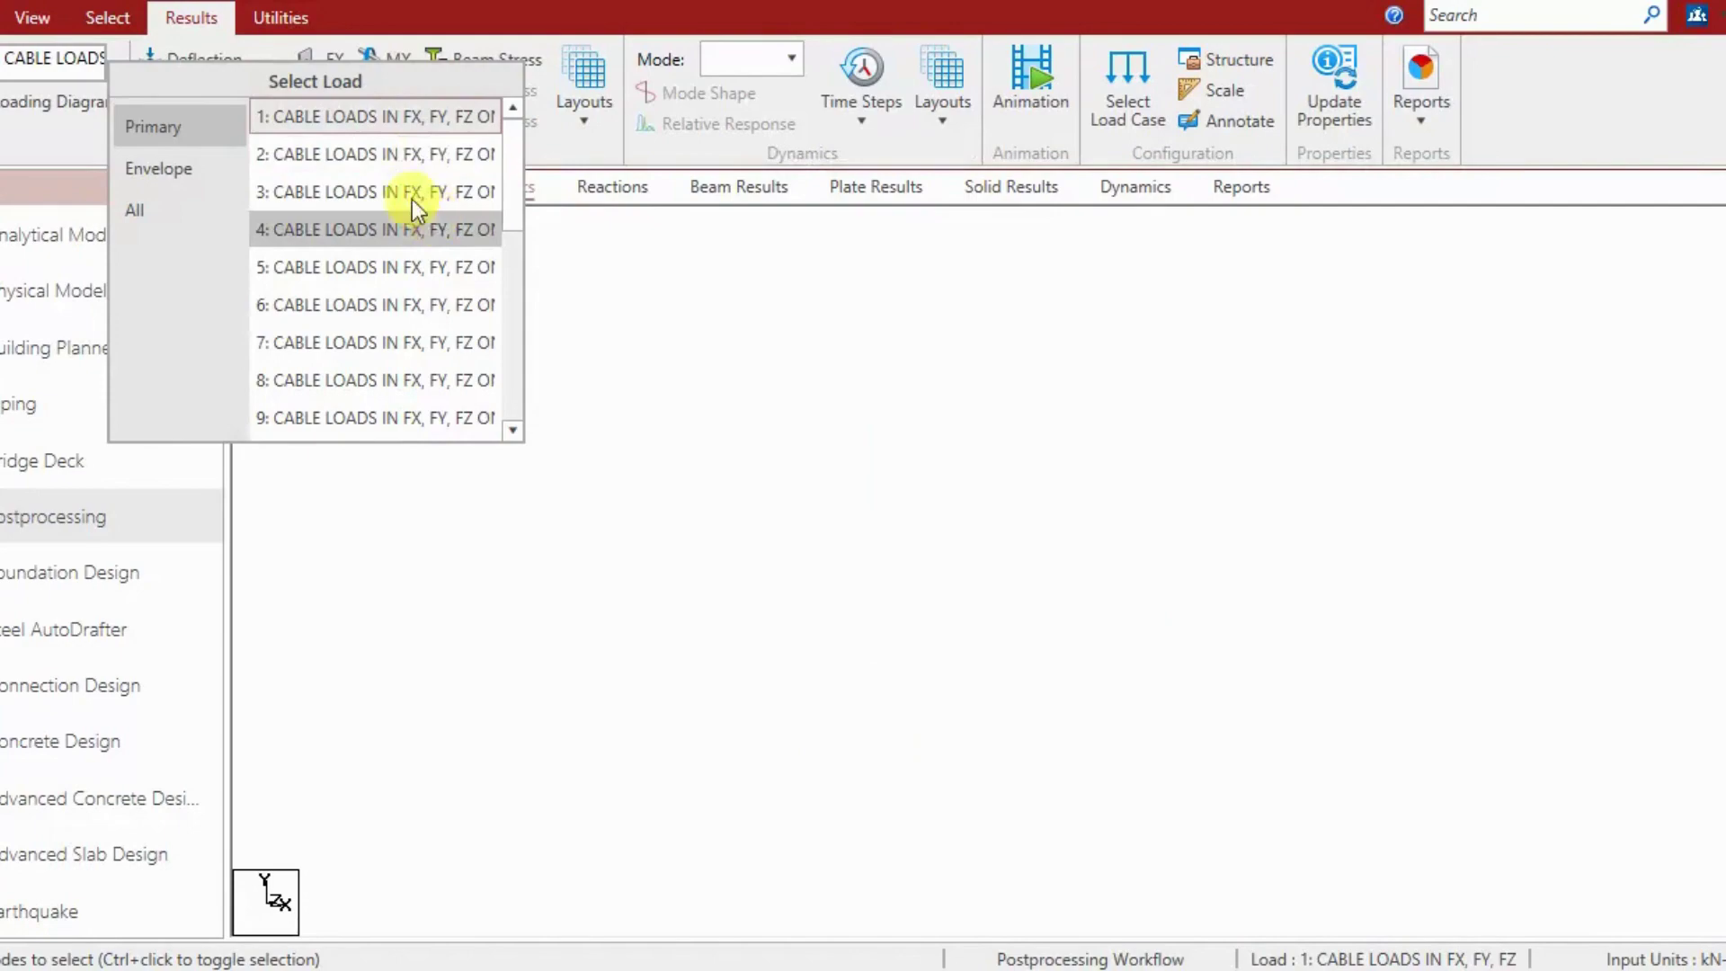
click(682, 325)
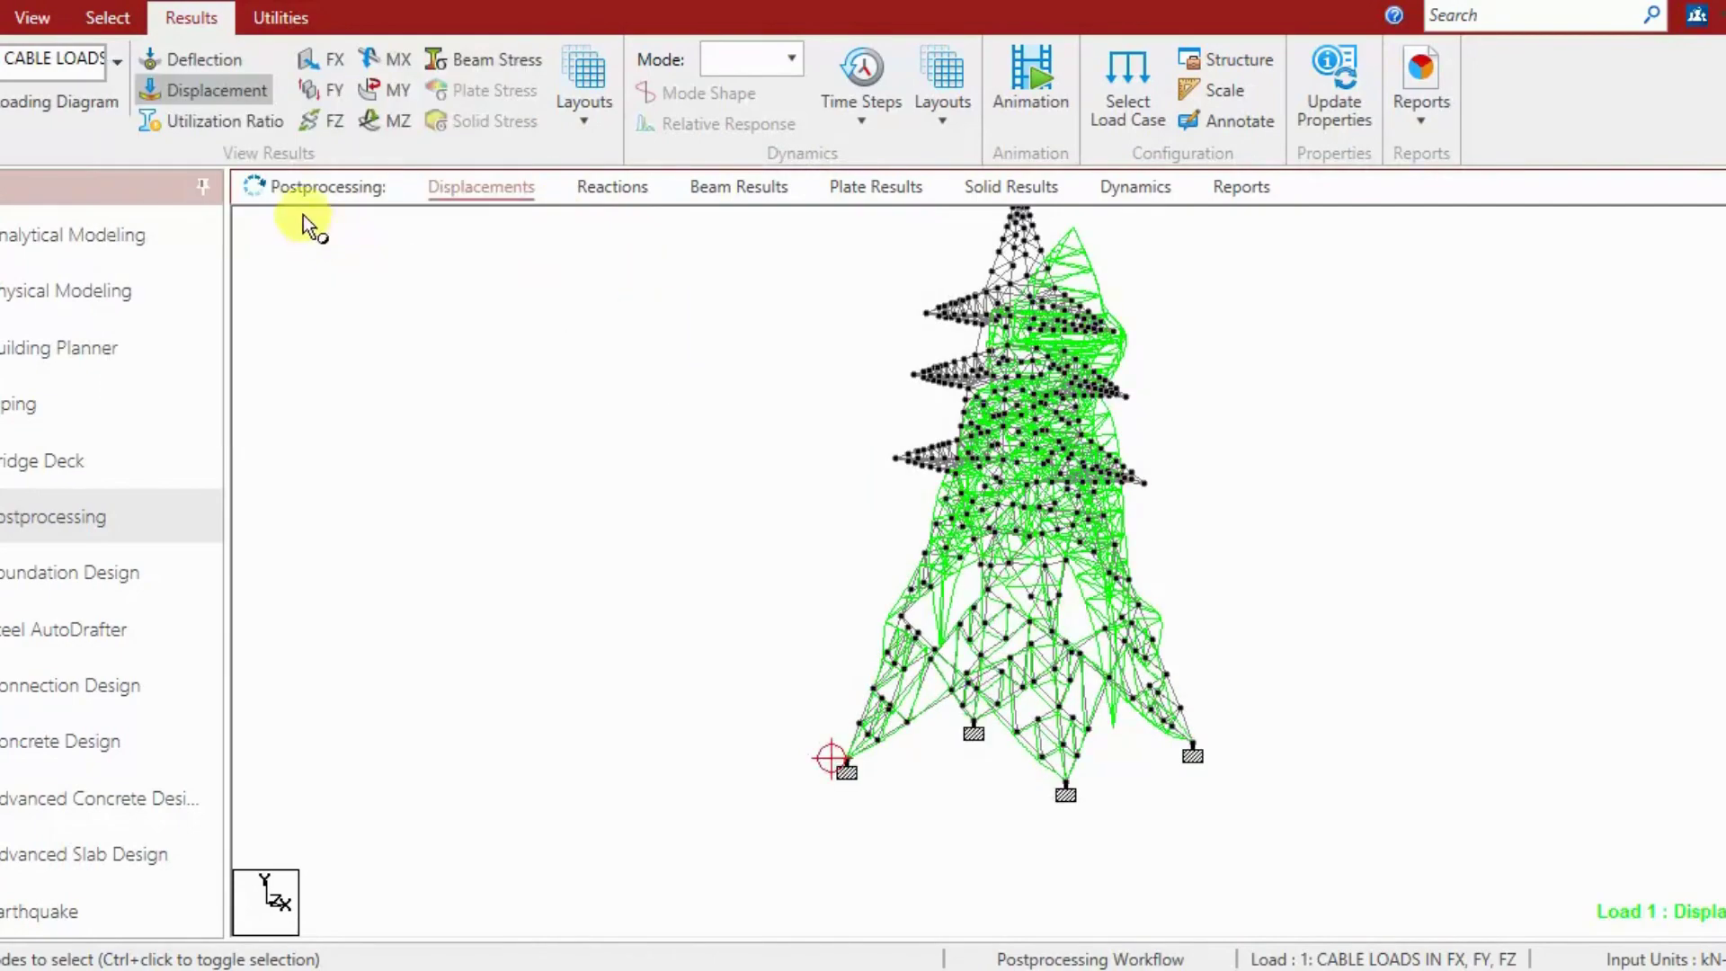
Step: Switch the displacement display to load case 3 and view the tower's displaced shape
click(111, 63)
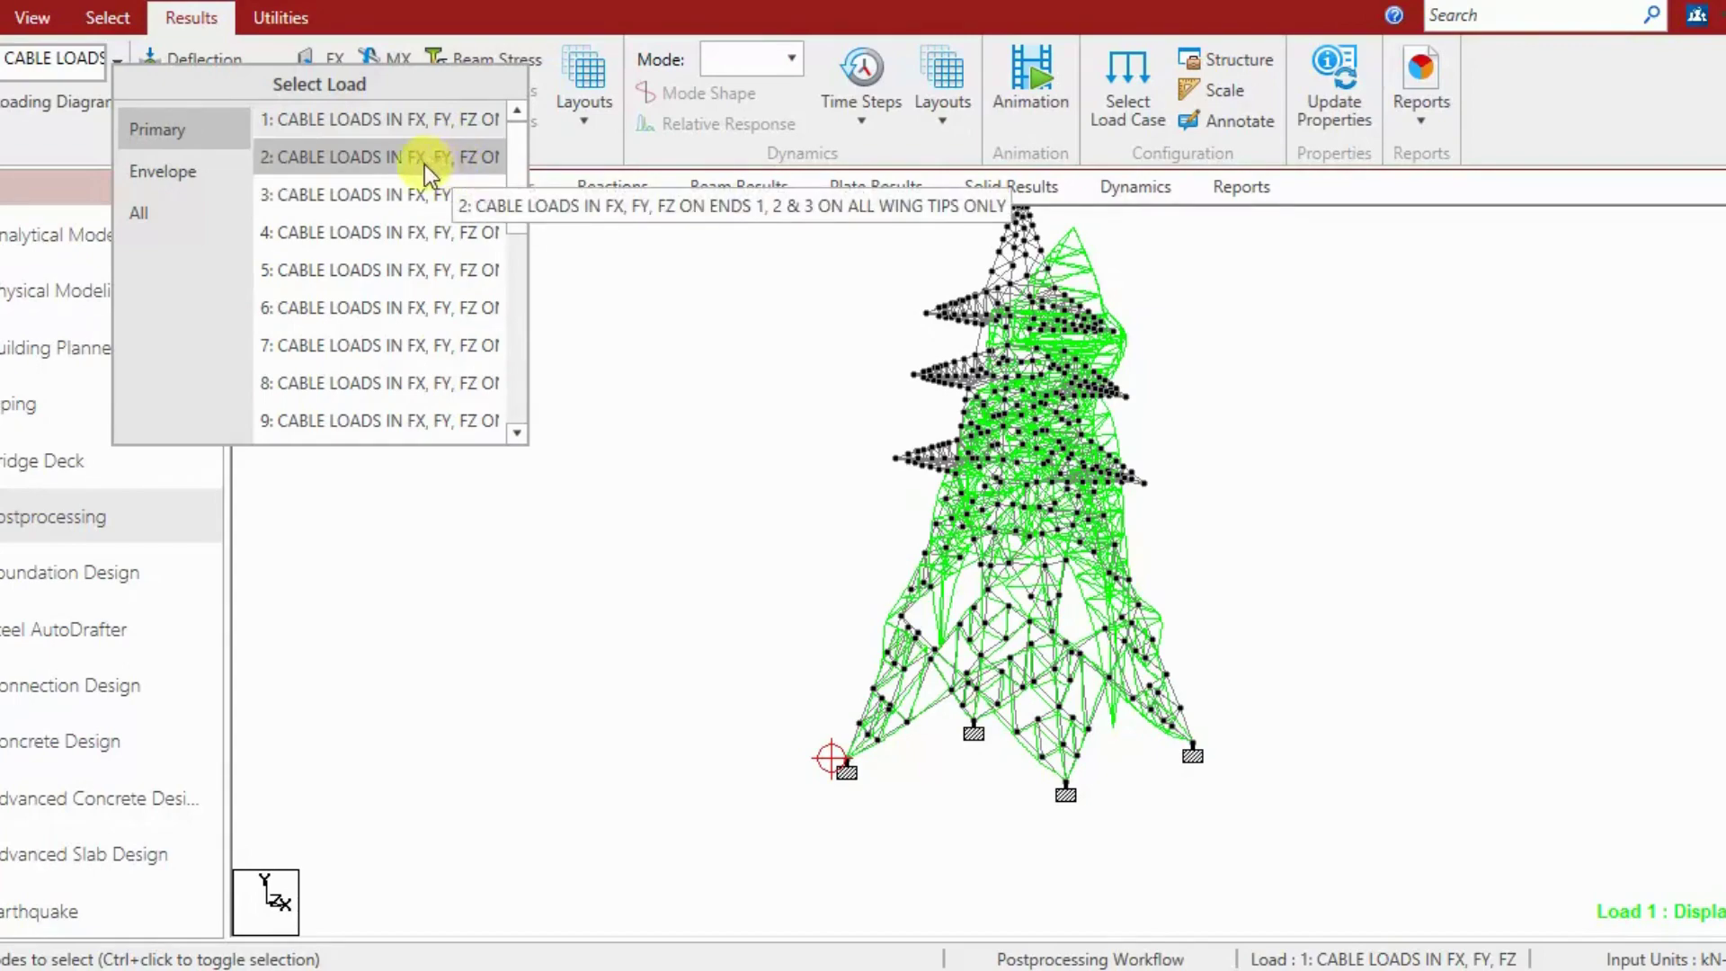
click(410, 193)
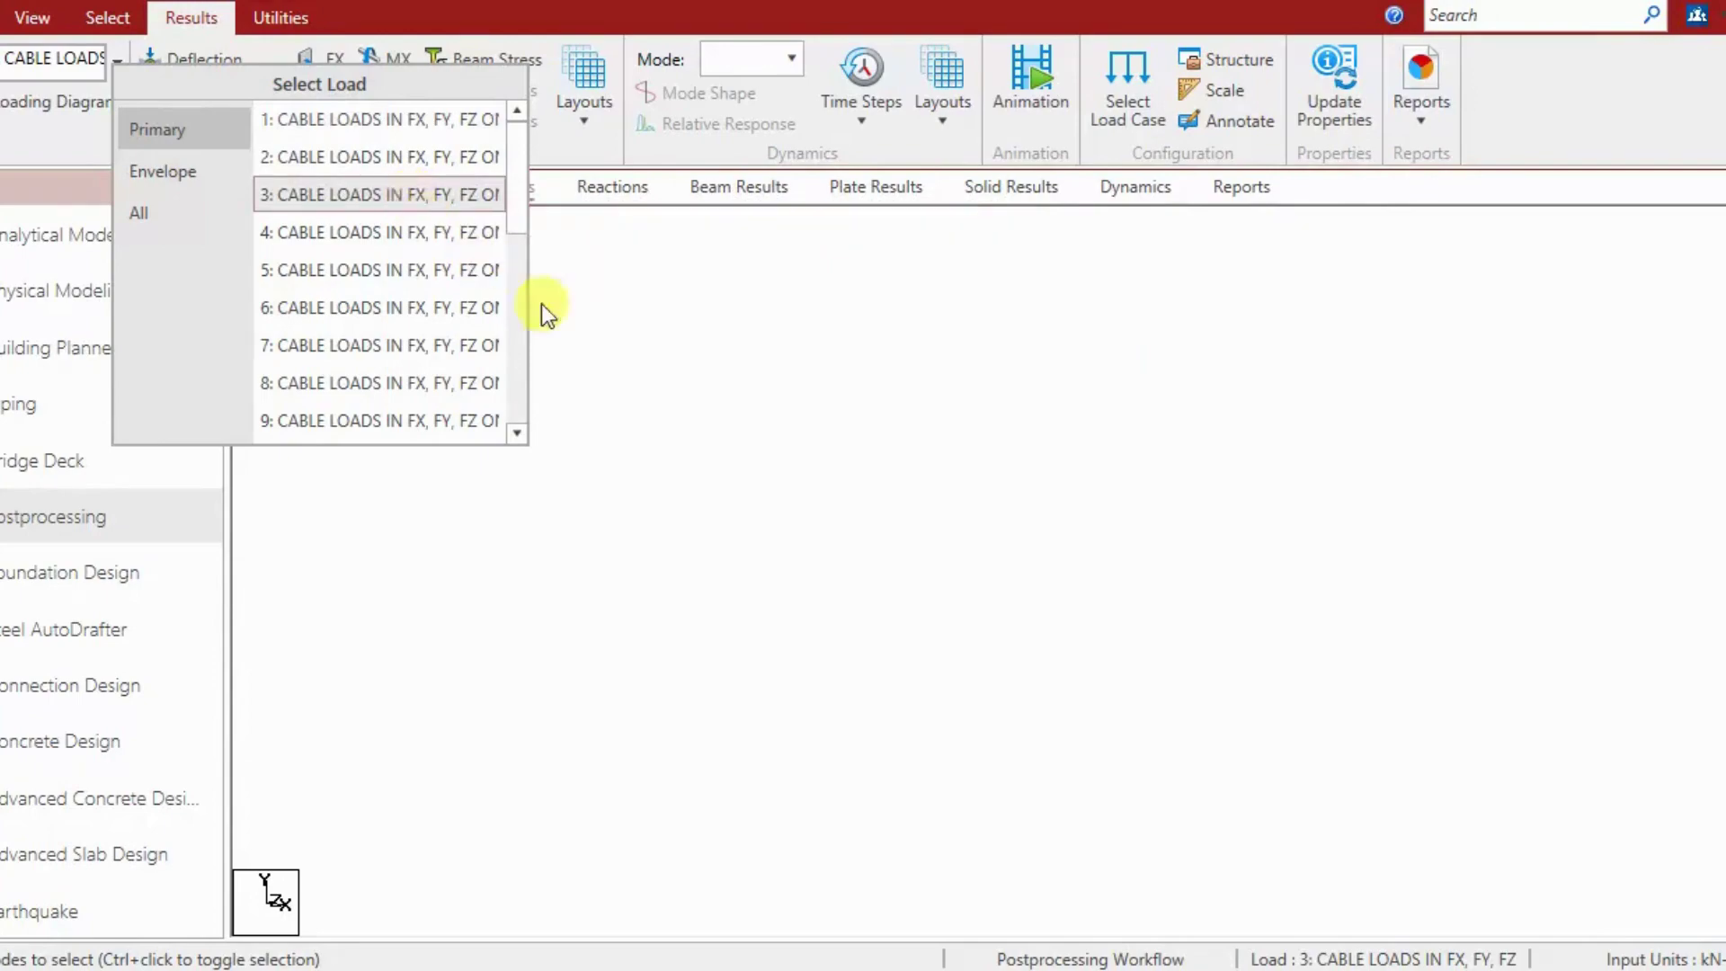
click(679, 355)
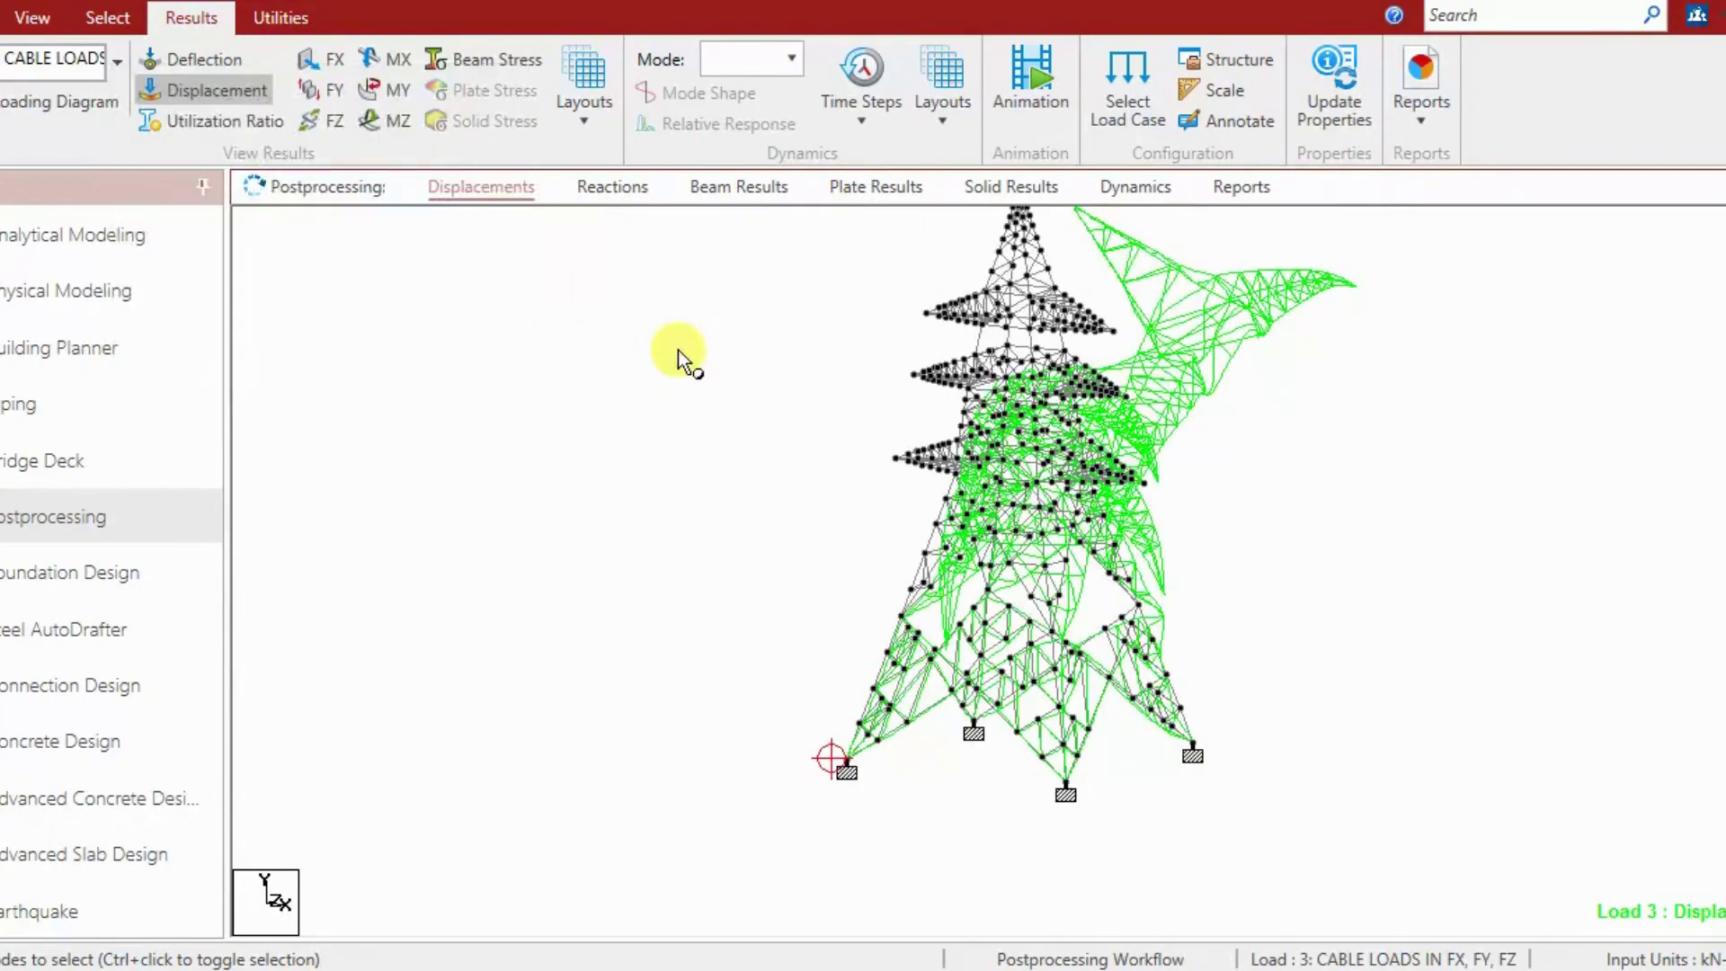
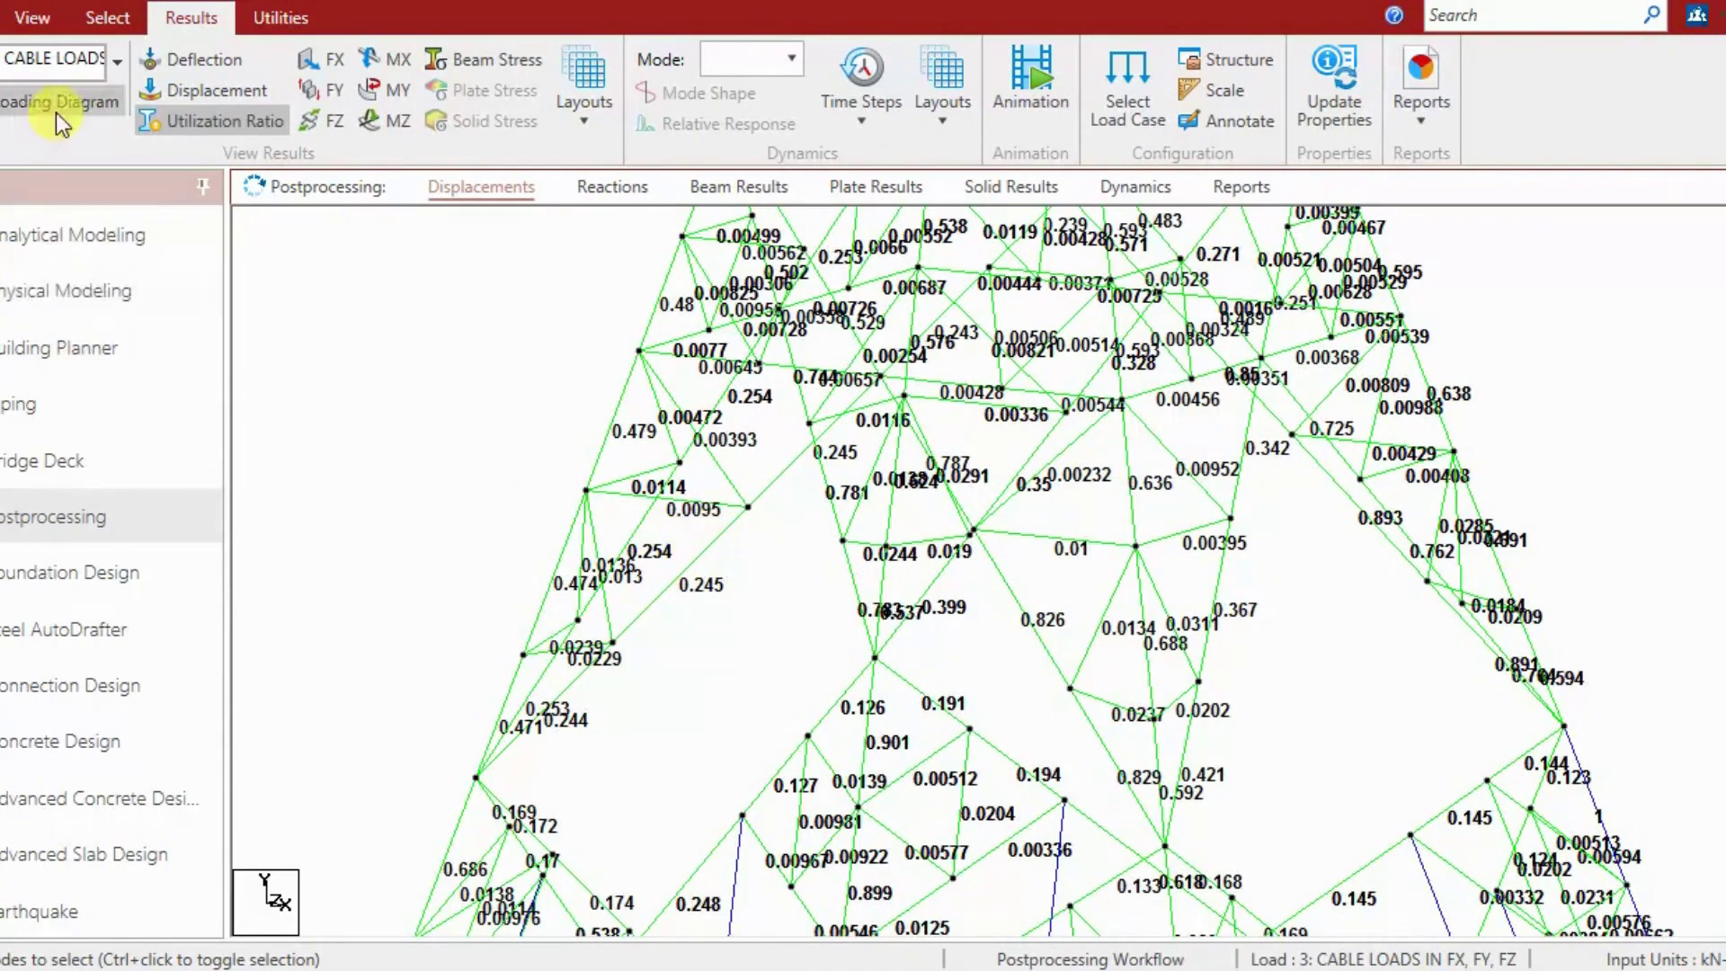
Step: Open the properties of the diagonal bracing member with utilization ratio 0.245 and view its section and material properties
click(83, 20)
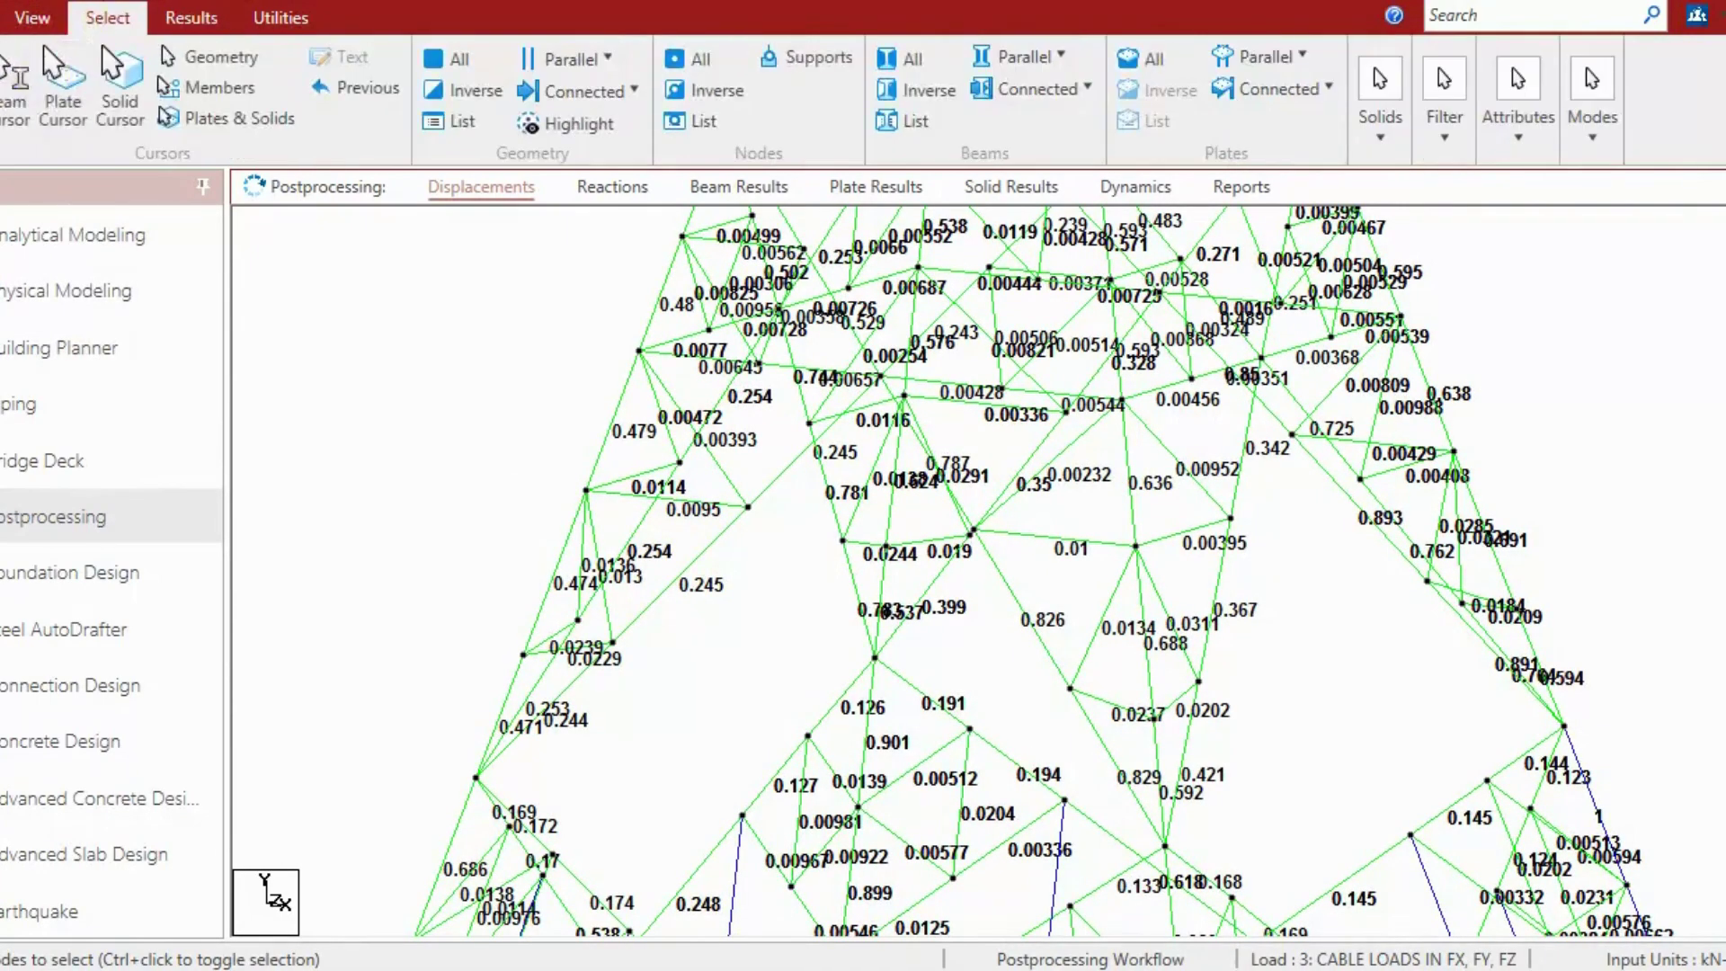
click(691, 580)
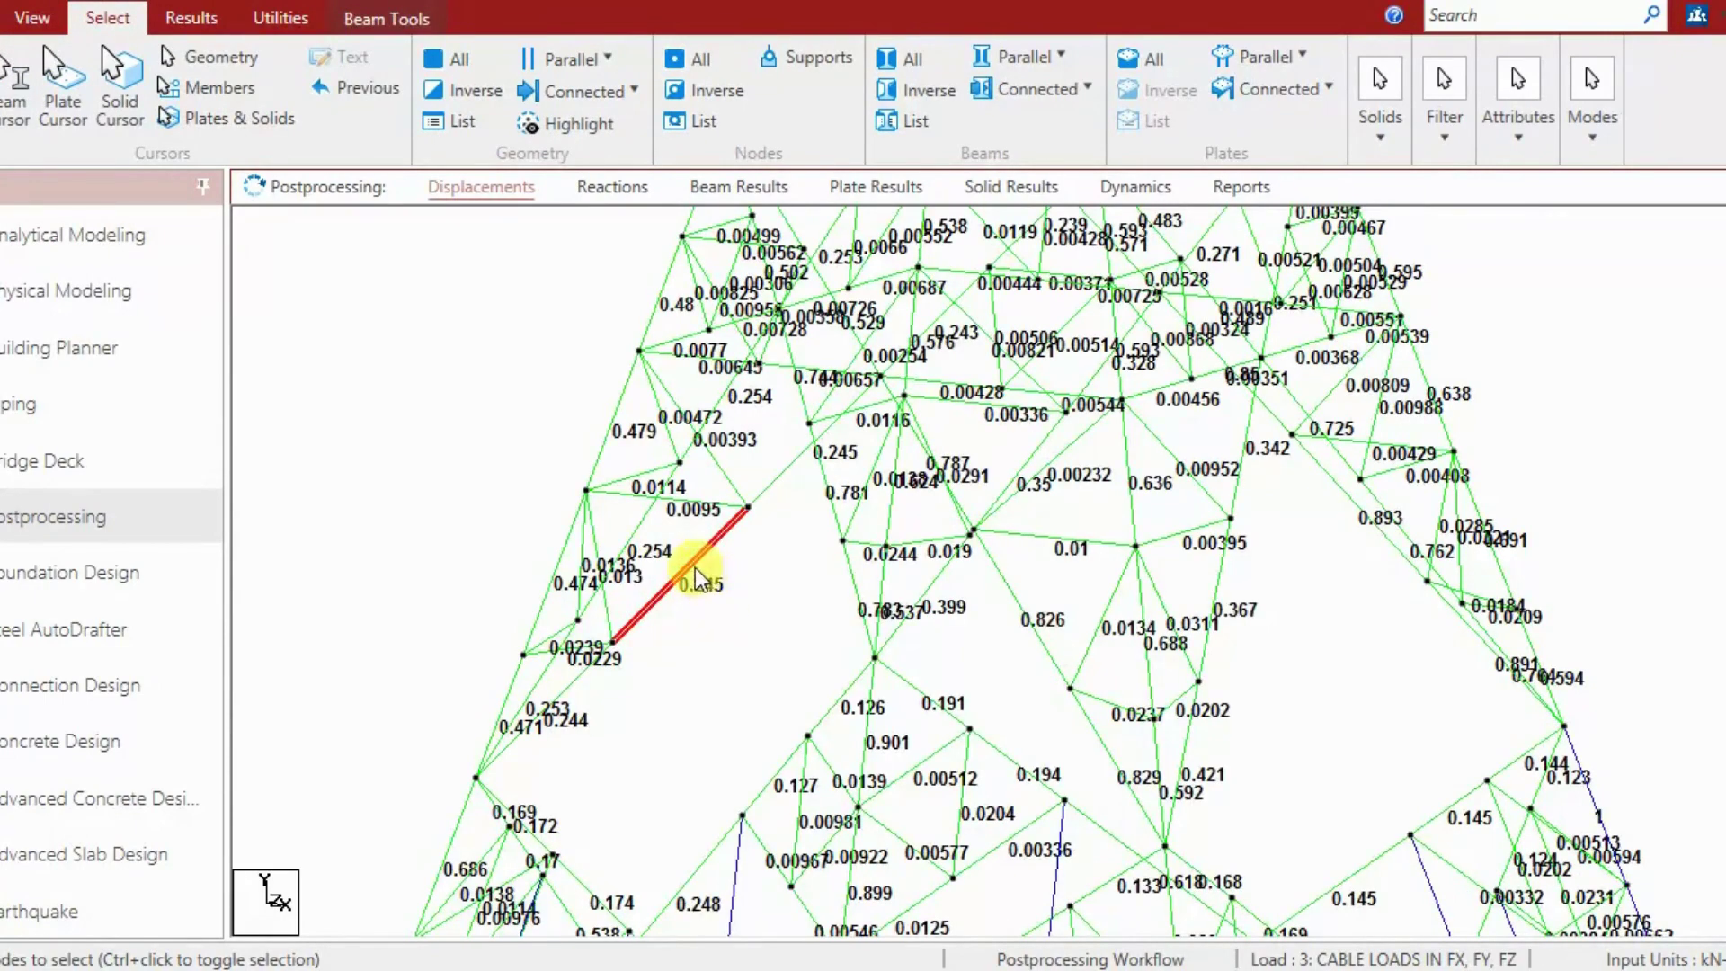
right_click(698, 580)
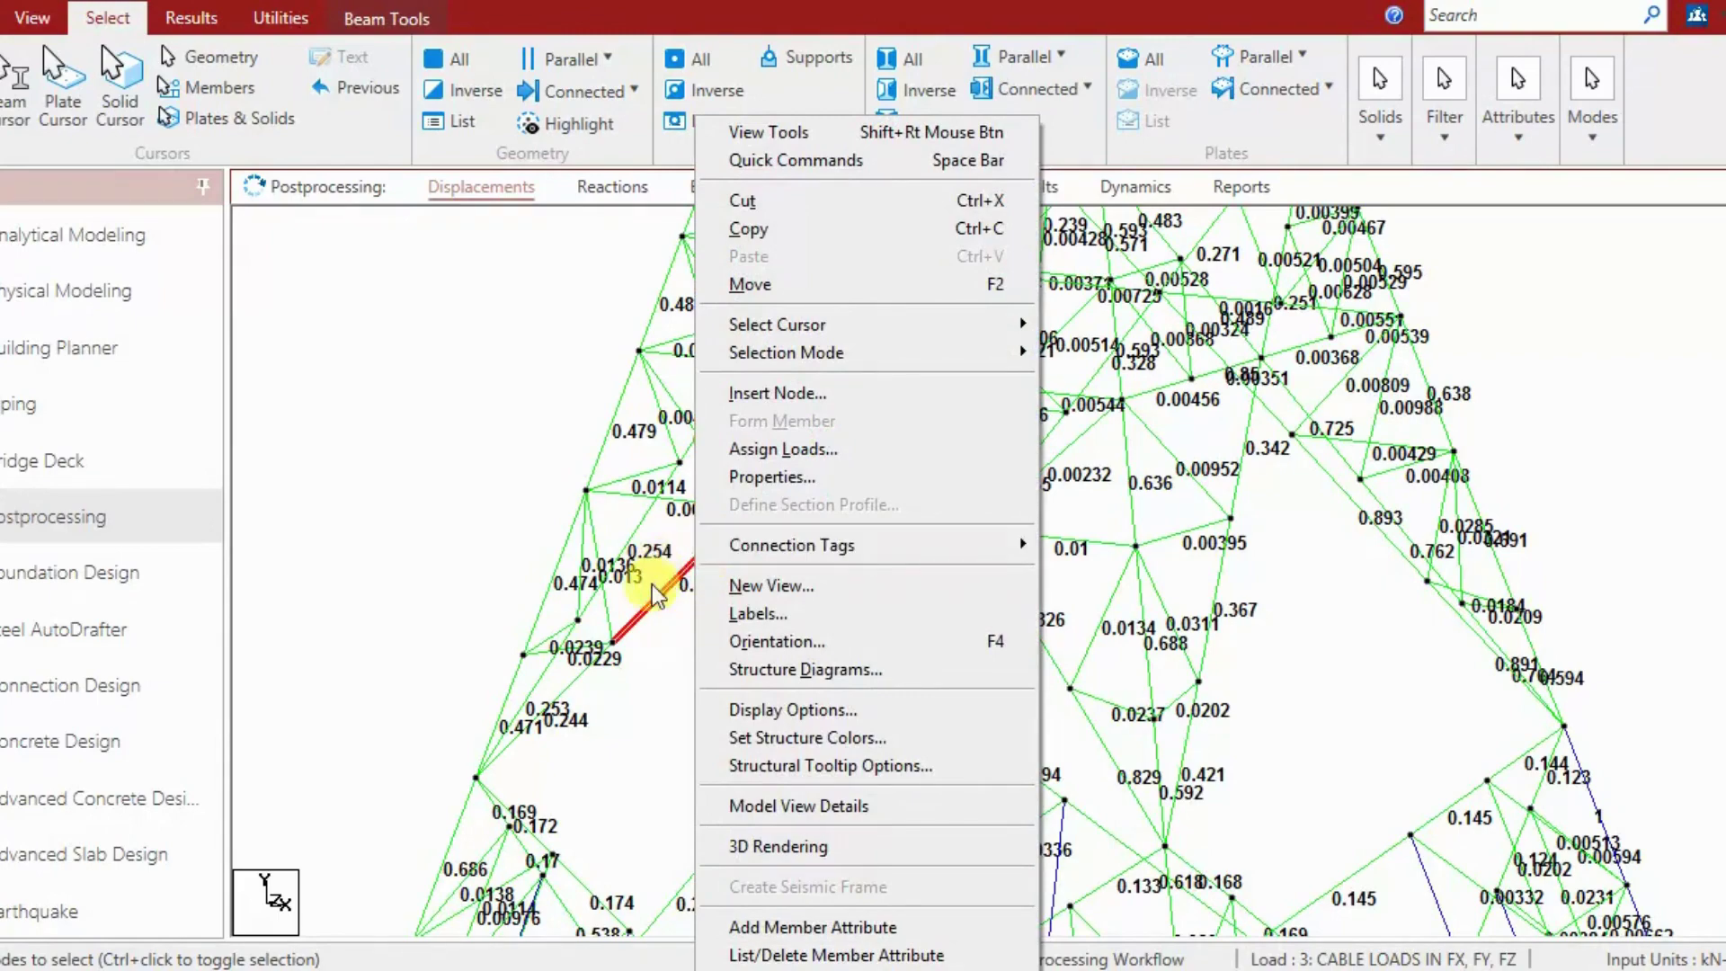
click(765, 483)
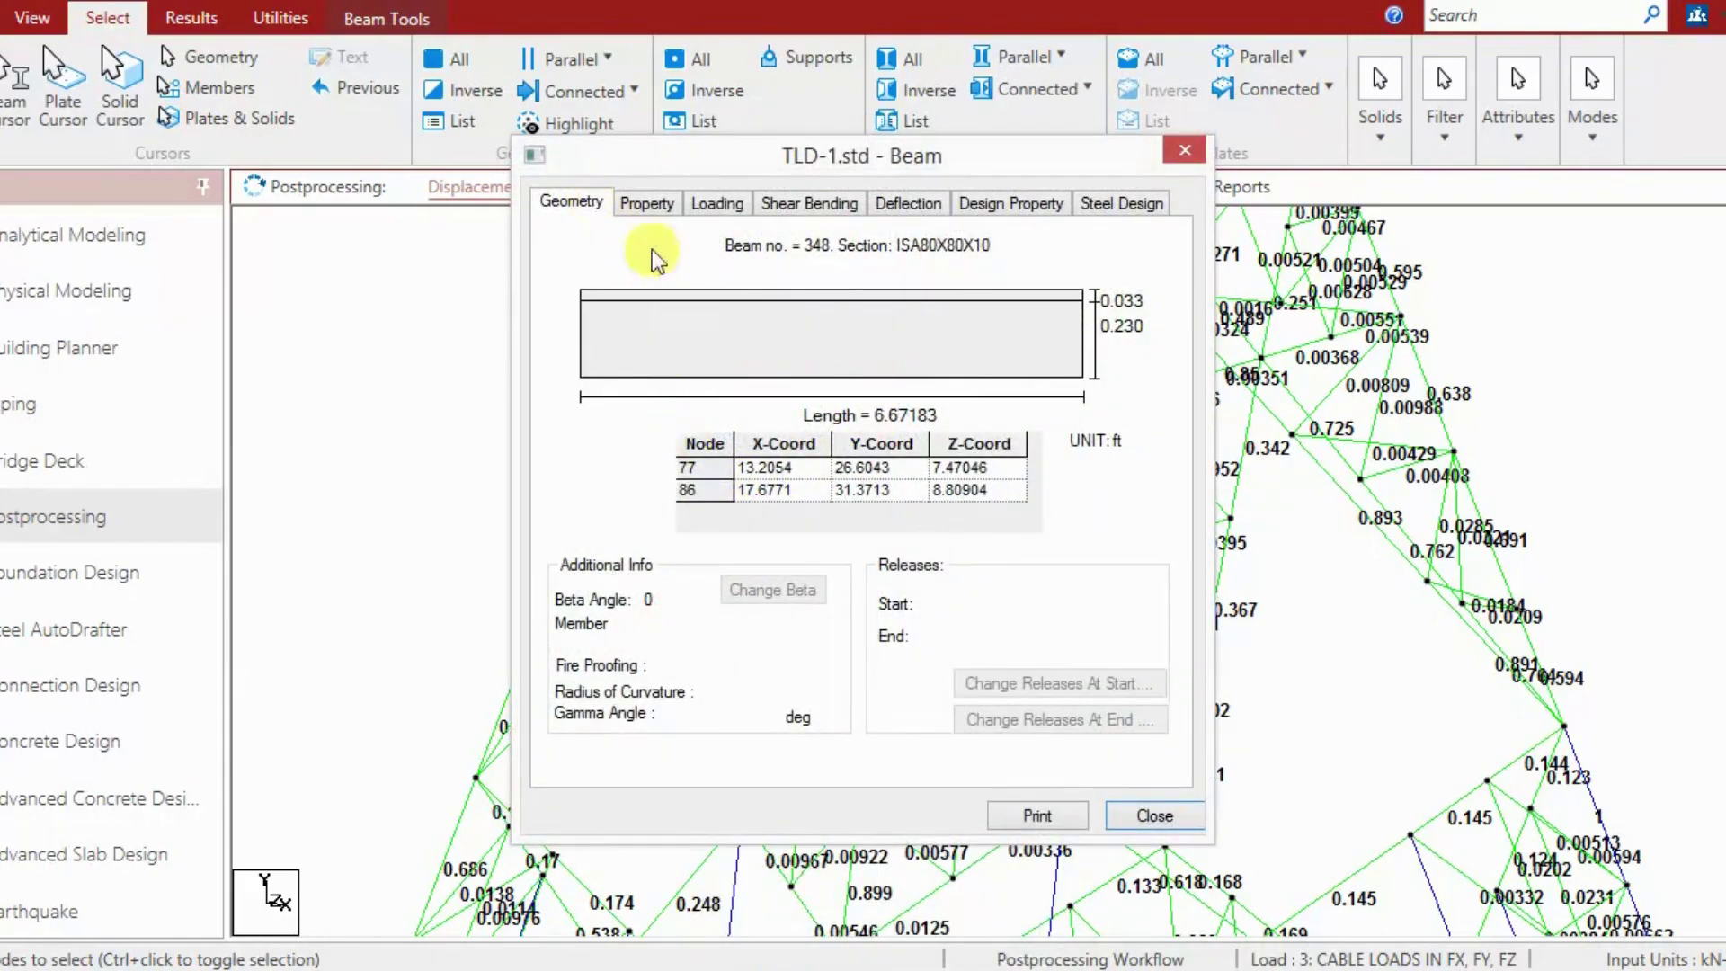
click(641, 206)
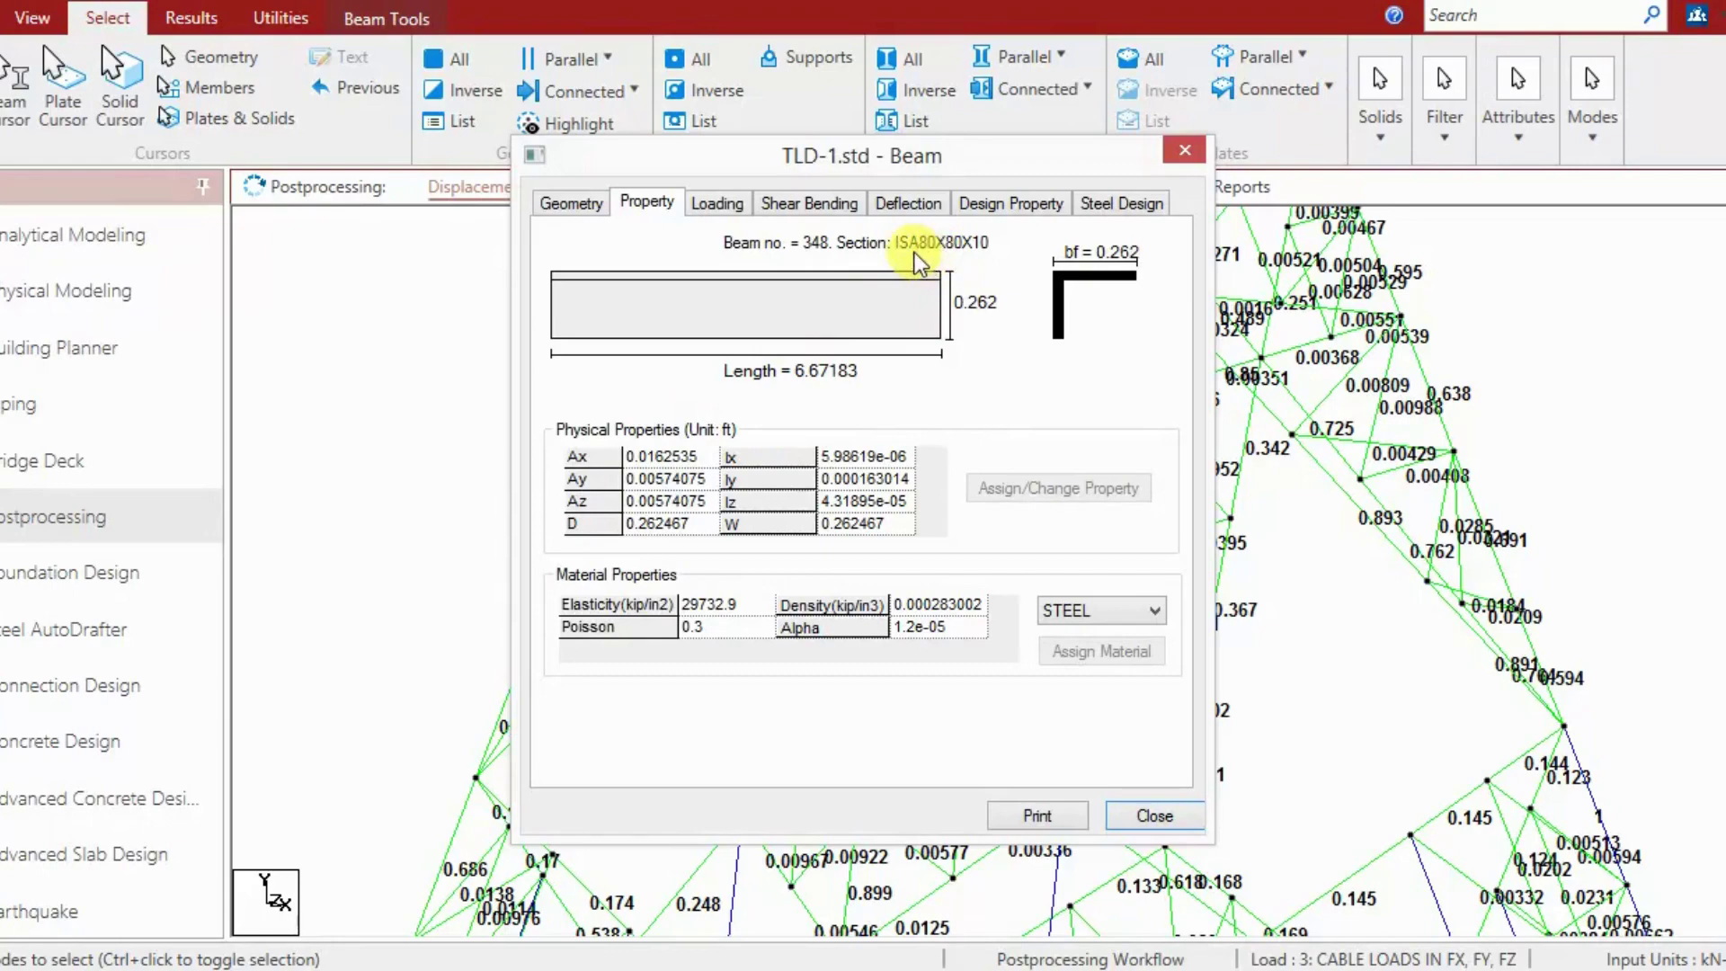
drag(756, 169, 1223, 252)
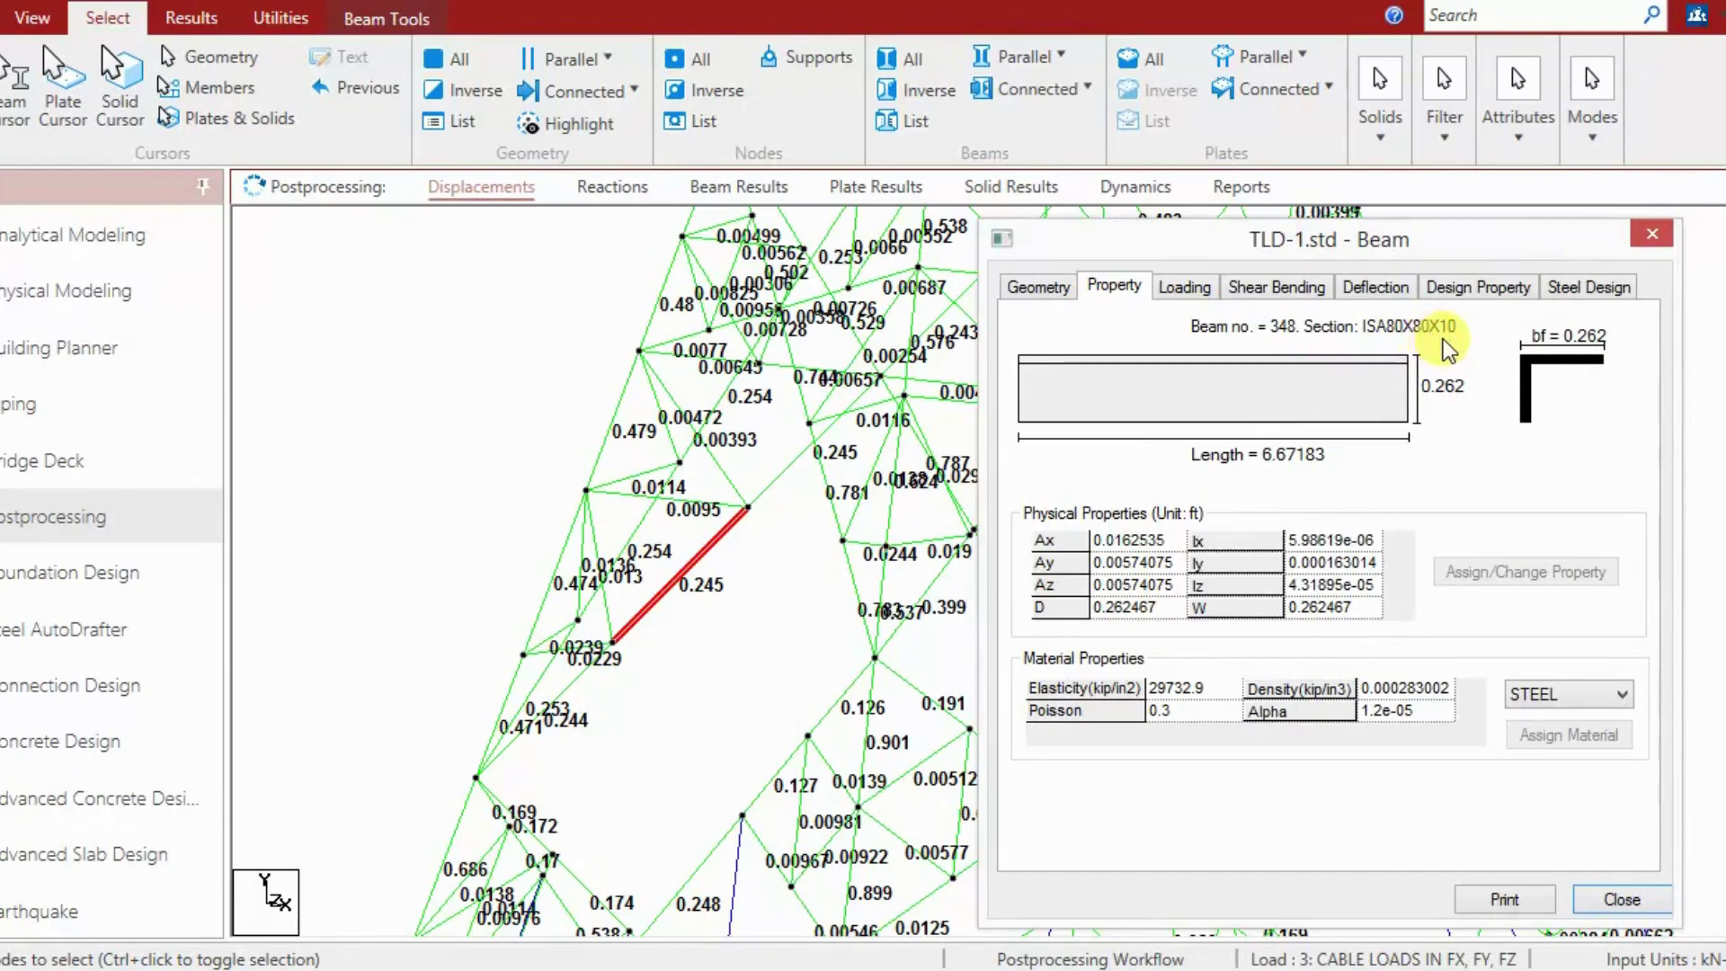
Step: Review the member's loading, shear bending, deflection and design property data
click(1184, 286)
drag(1088, 252, 769, 252)
click(939, 285)
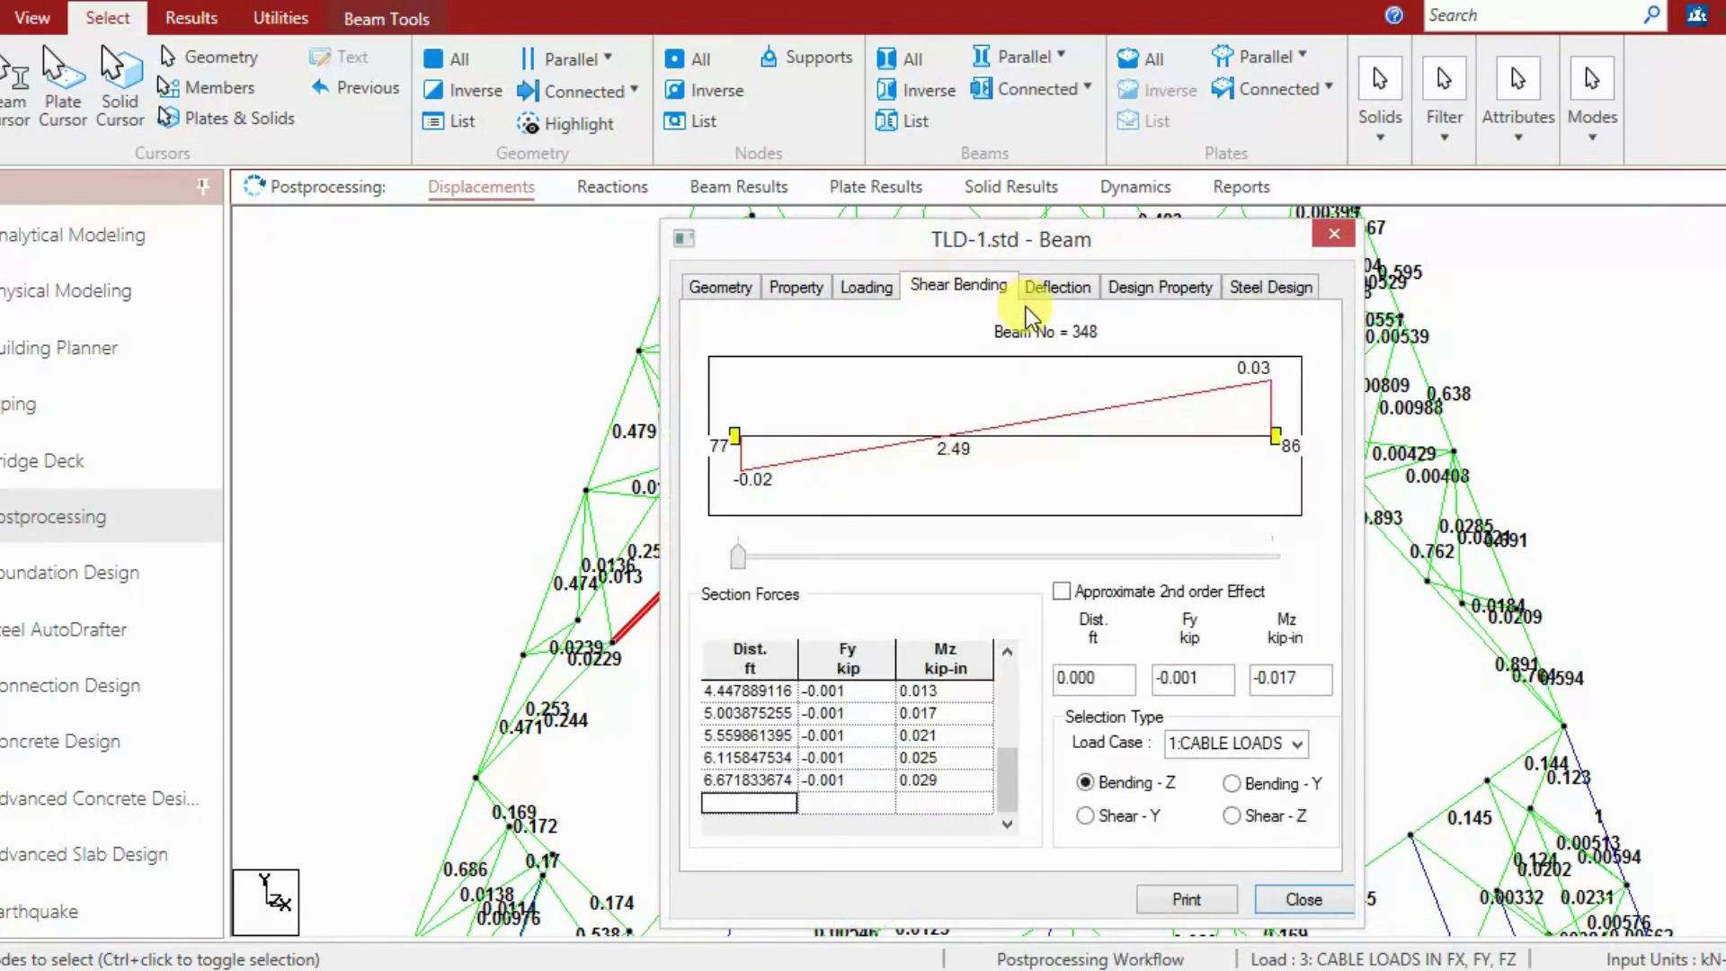
click(1042, 286)
click(1169, 289)
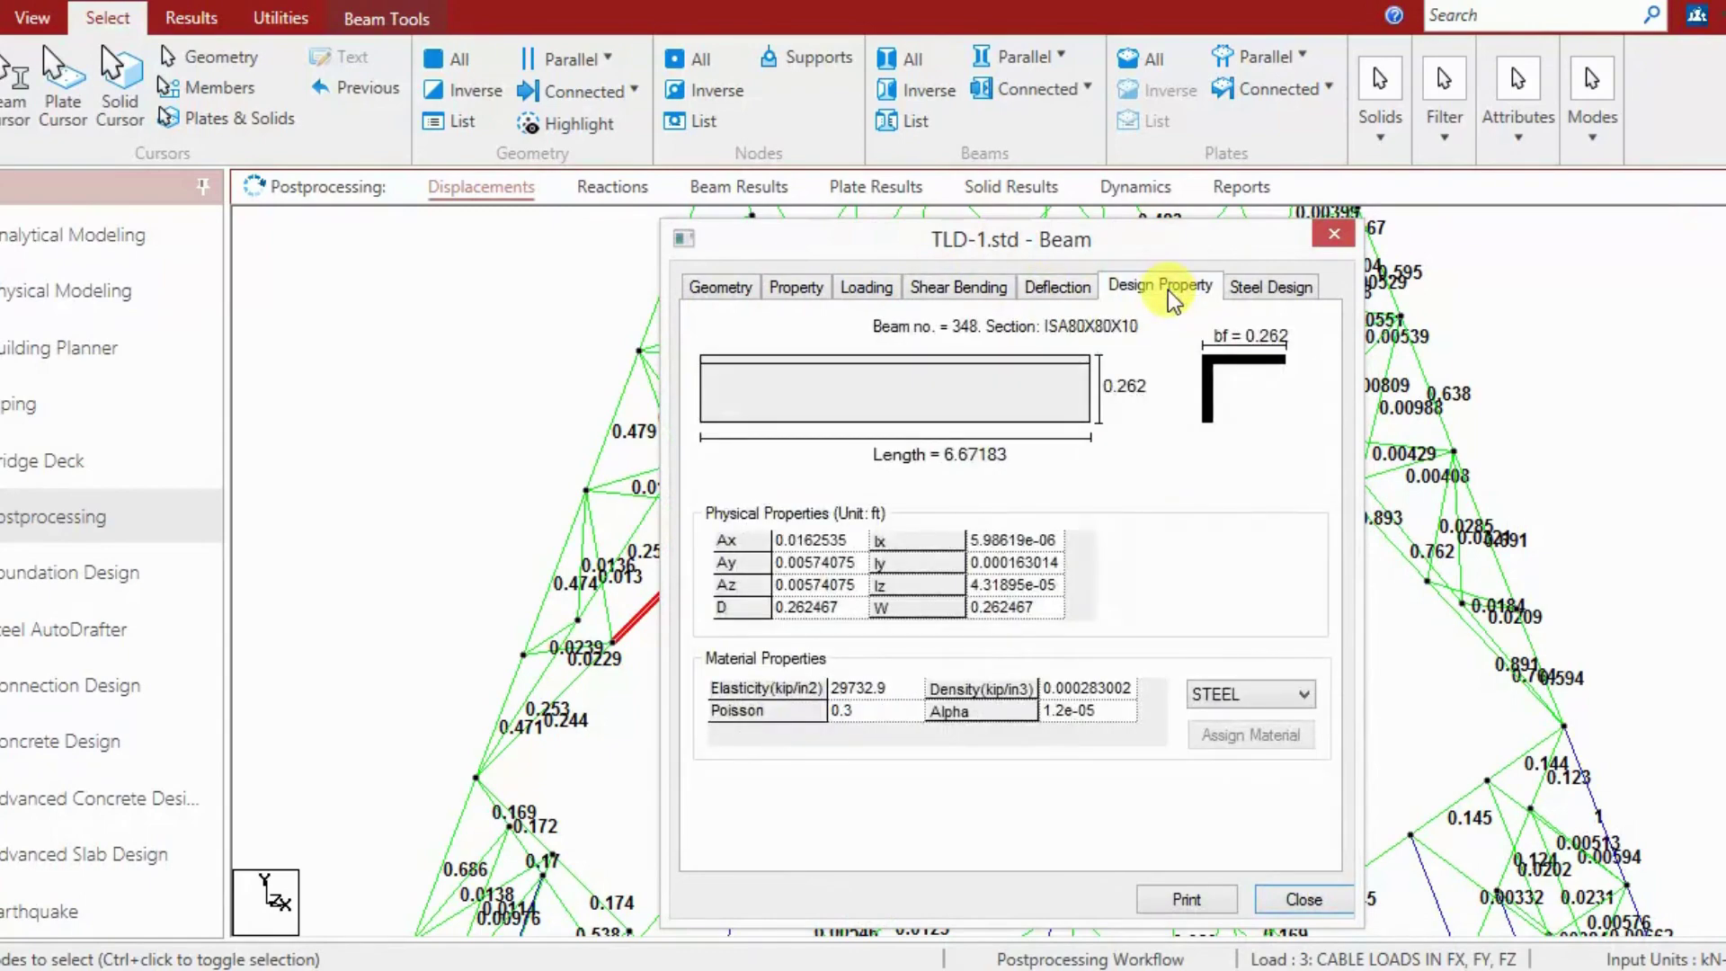
Step: Examine the member's steel design results against the highlighted member in the model, and close its properties
click(1263, 286)
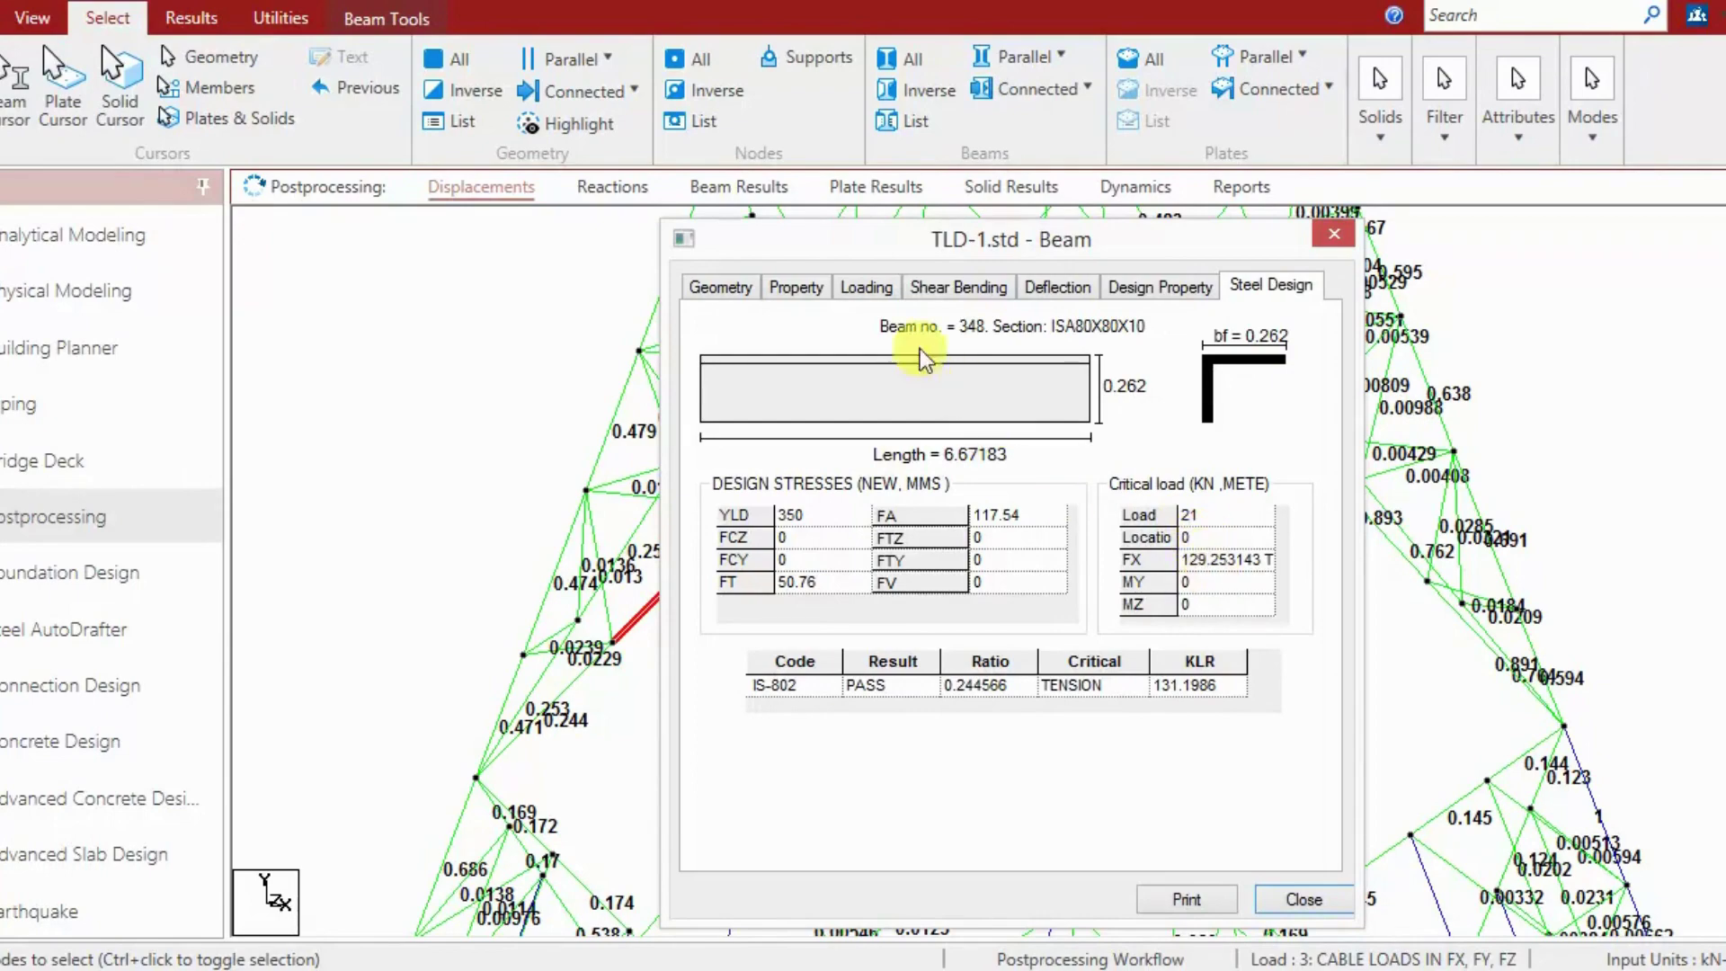
drag(818, 239, 1060, 134)
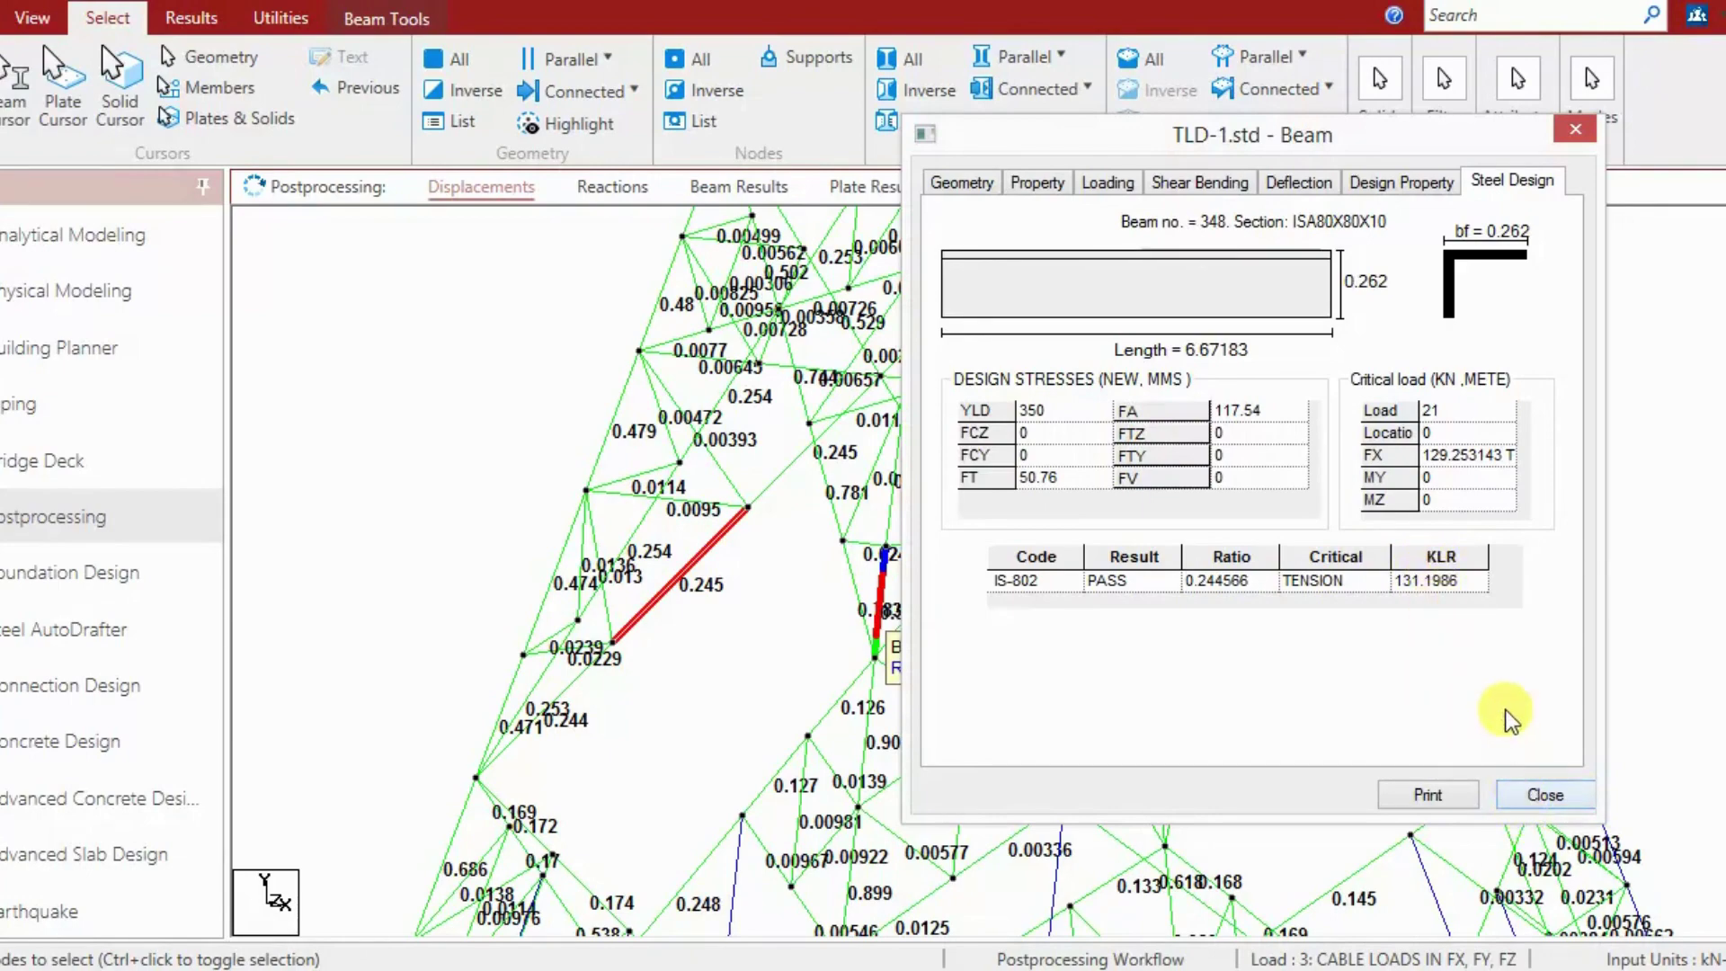
click(1537, 793)
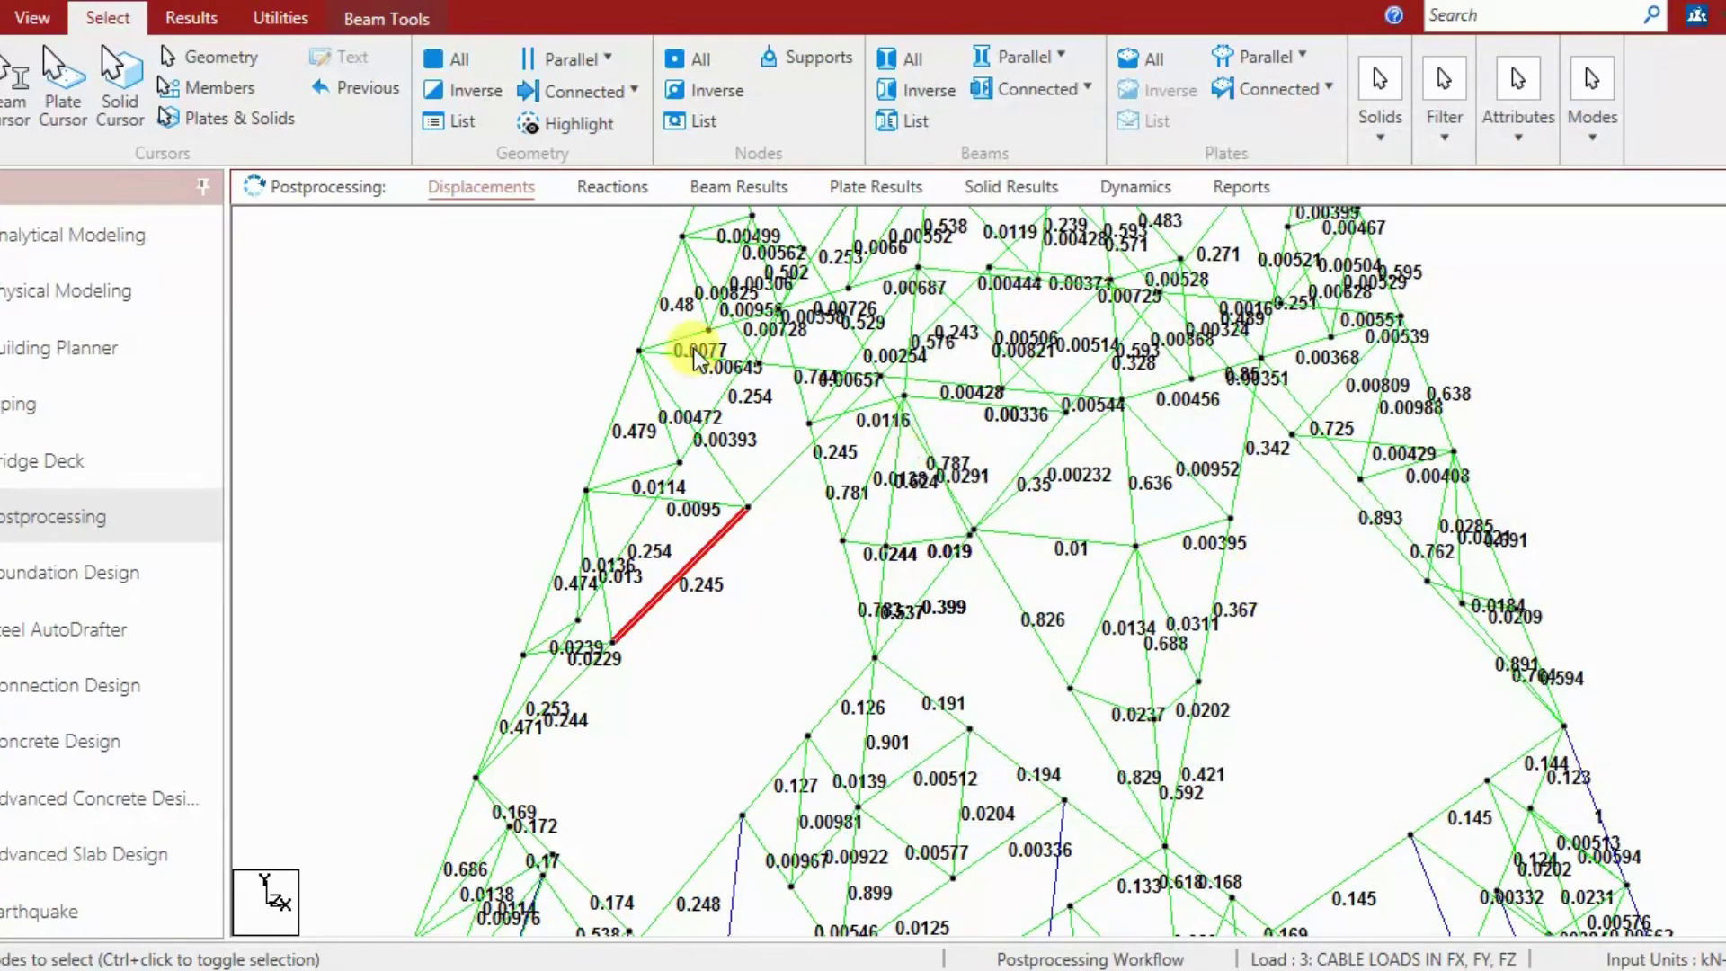
Step: Open the analysis output file of the tower model and maximize its viewer
click(280, 15)
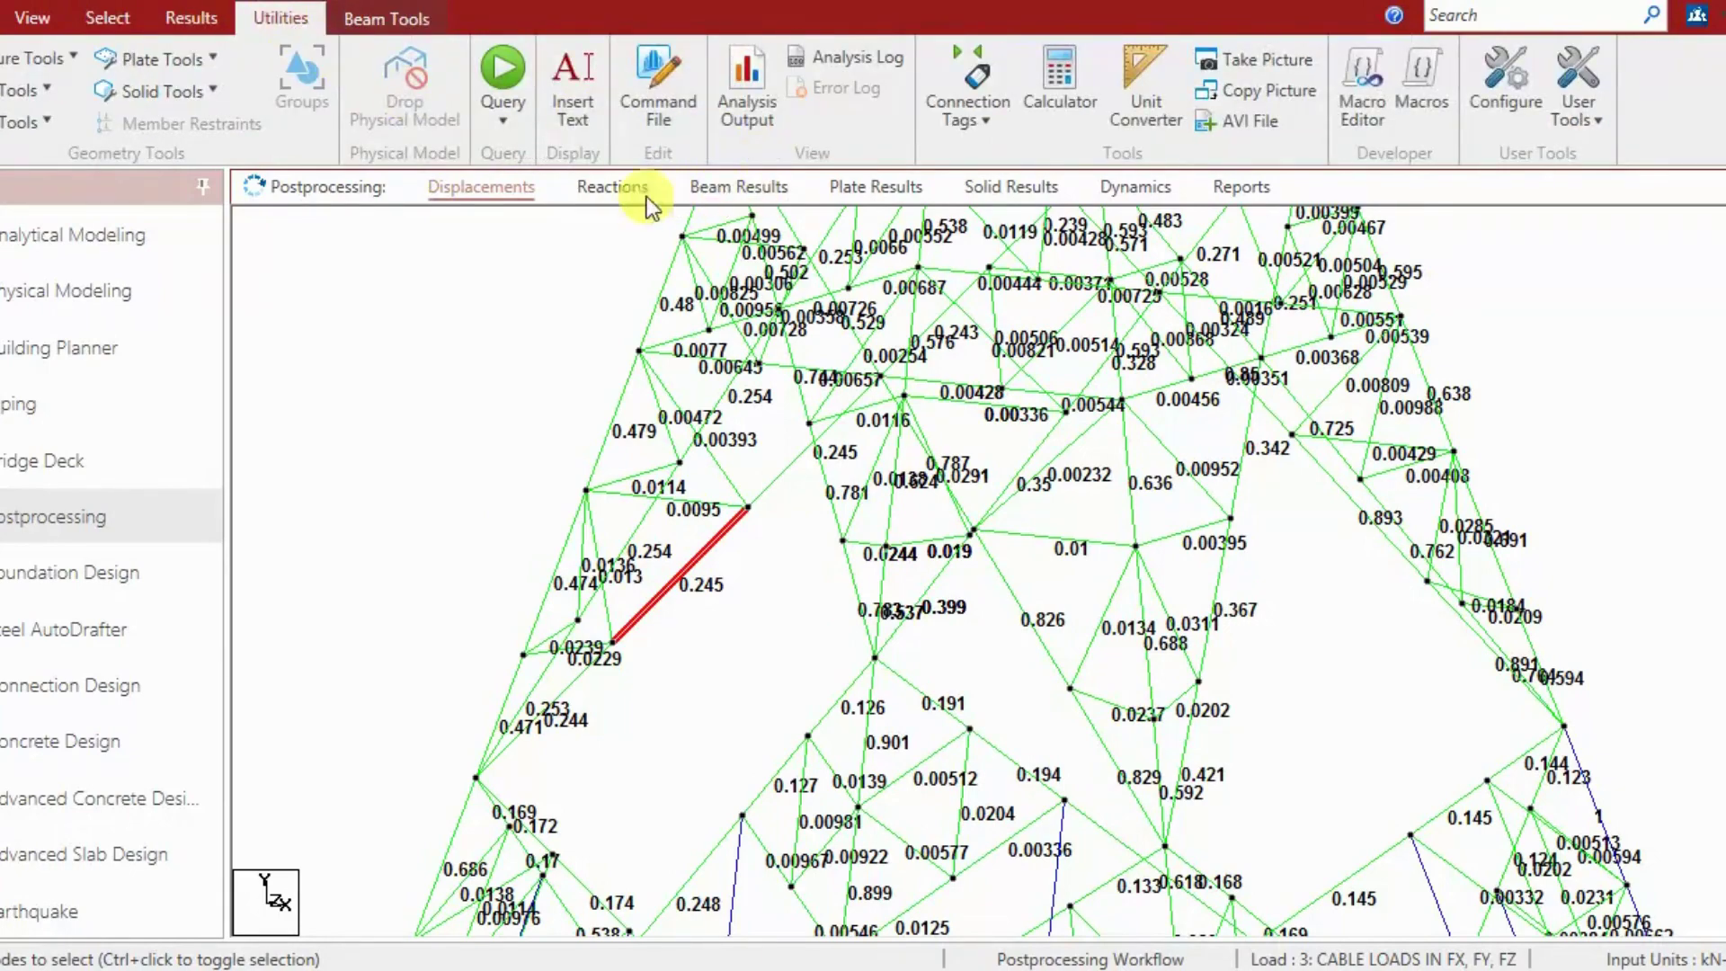
click(737, 101)
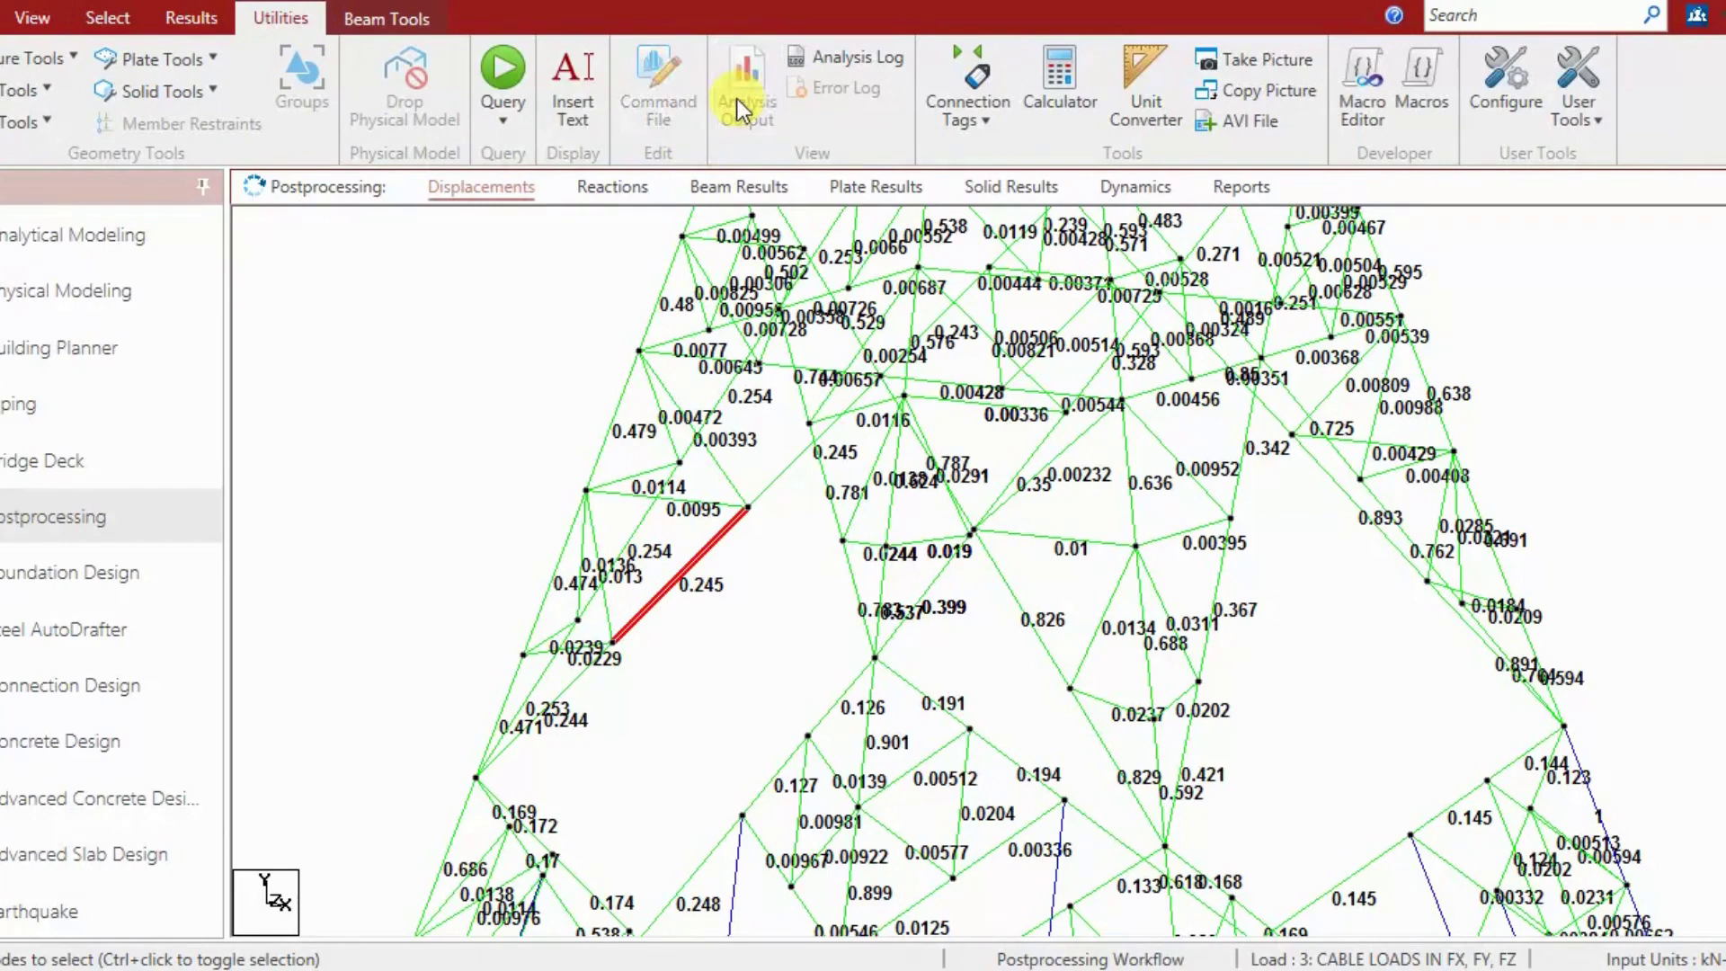
mouse_move(683, 366)
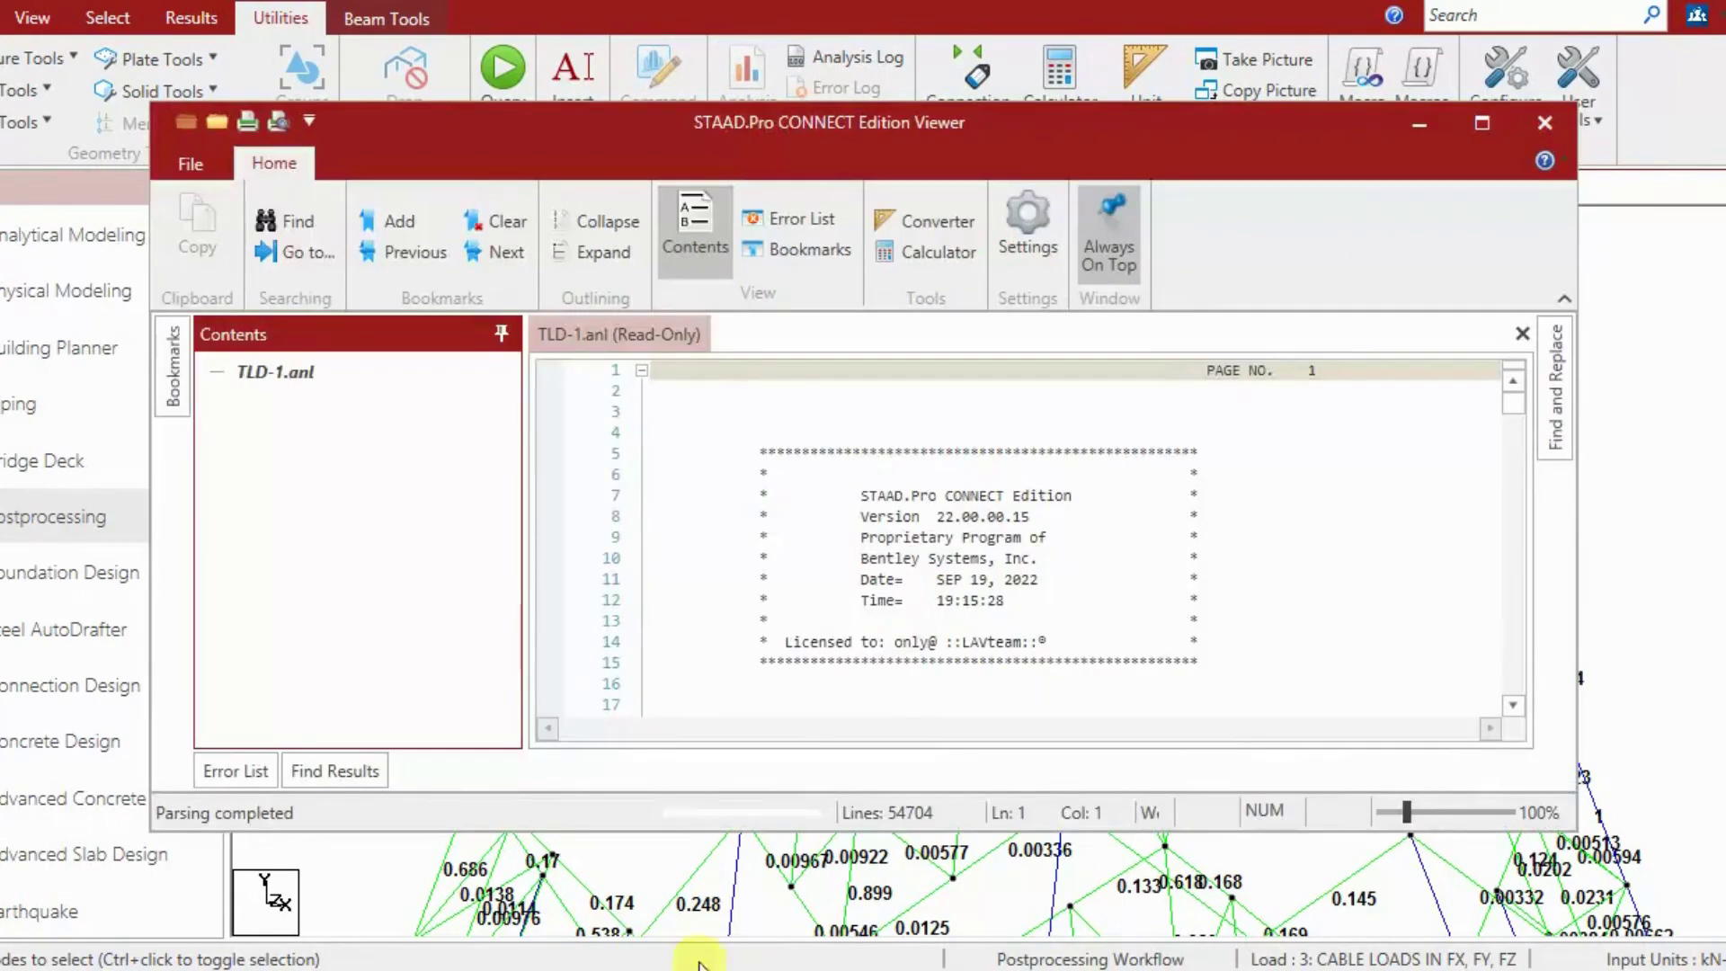
click(1481, 122)
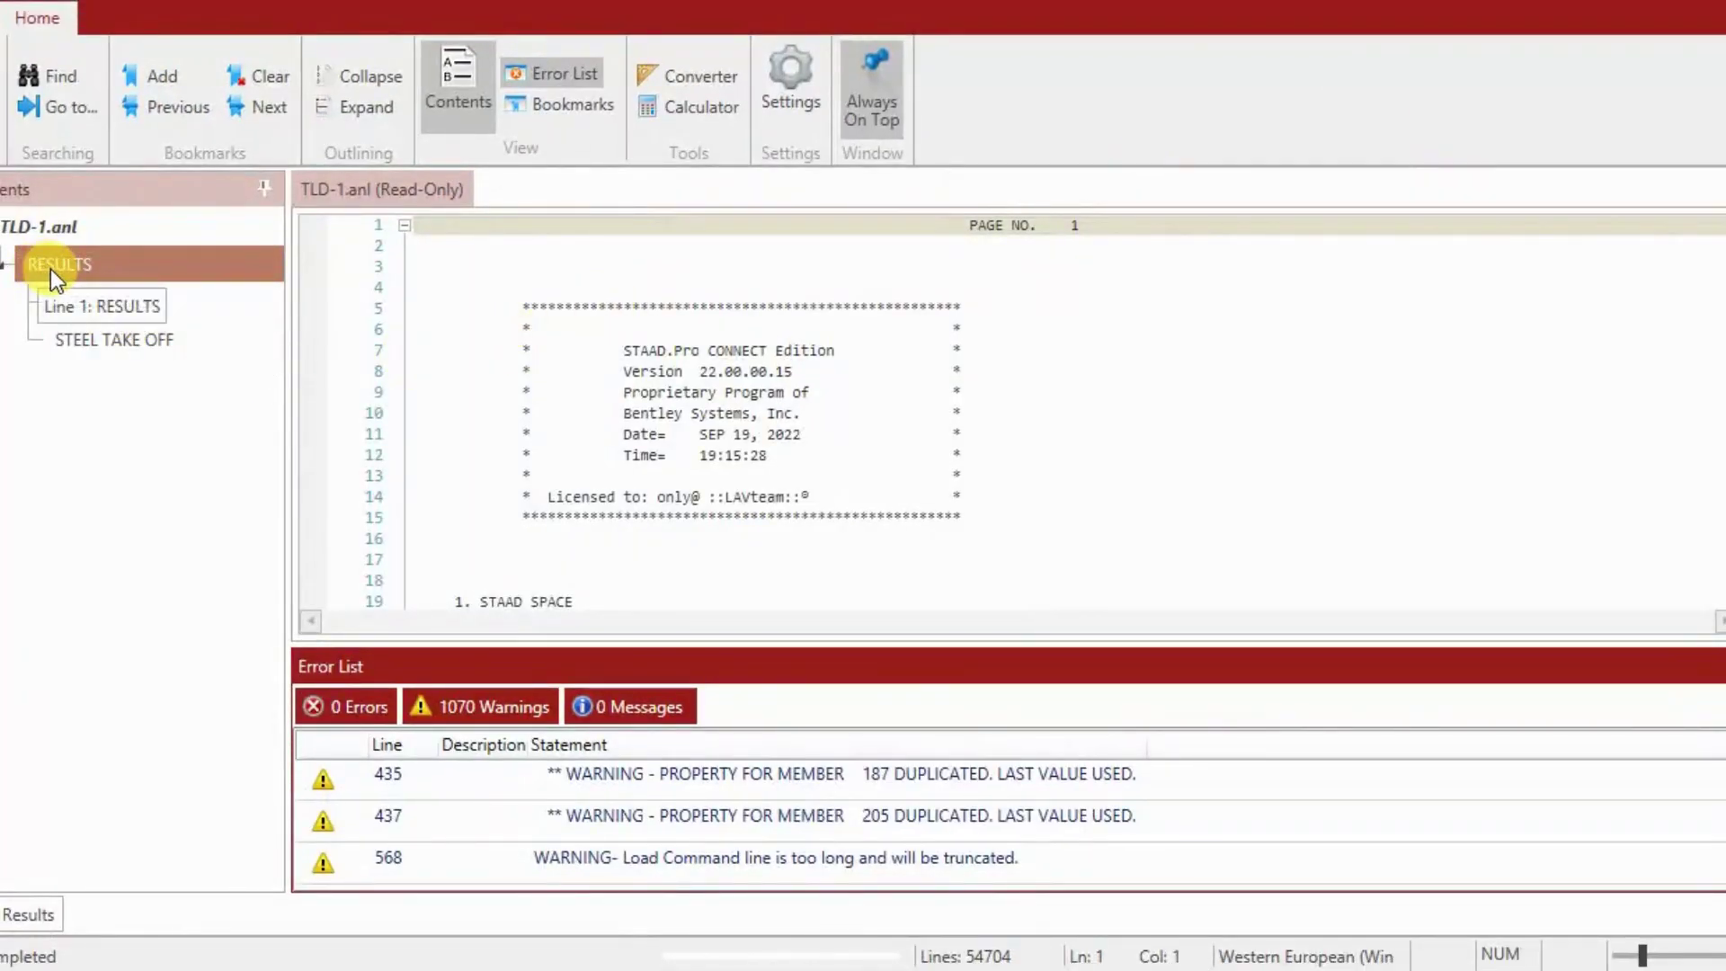
Step: Go to the Steel Design section of the analysis output and close the error list to enlarge the report
click(86, 304)
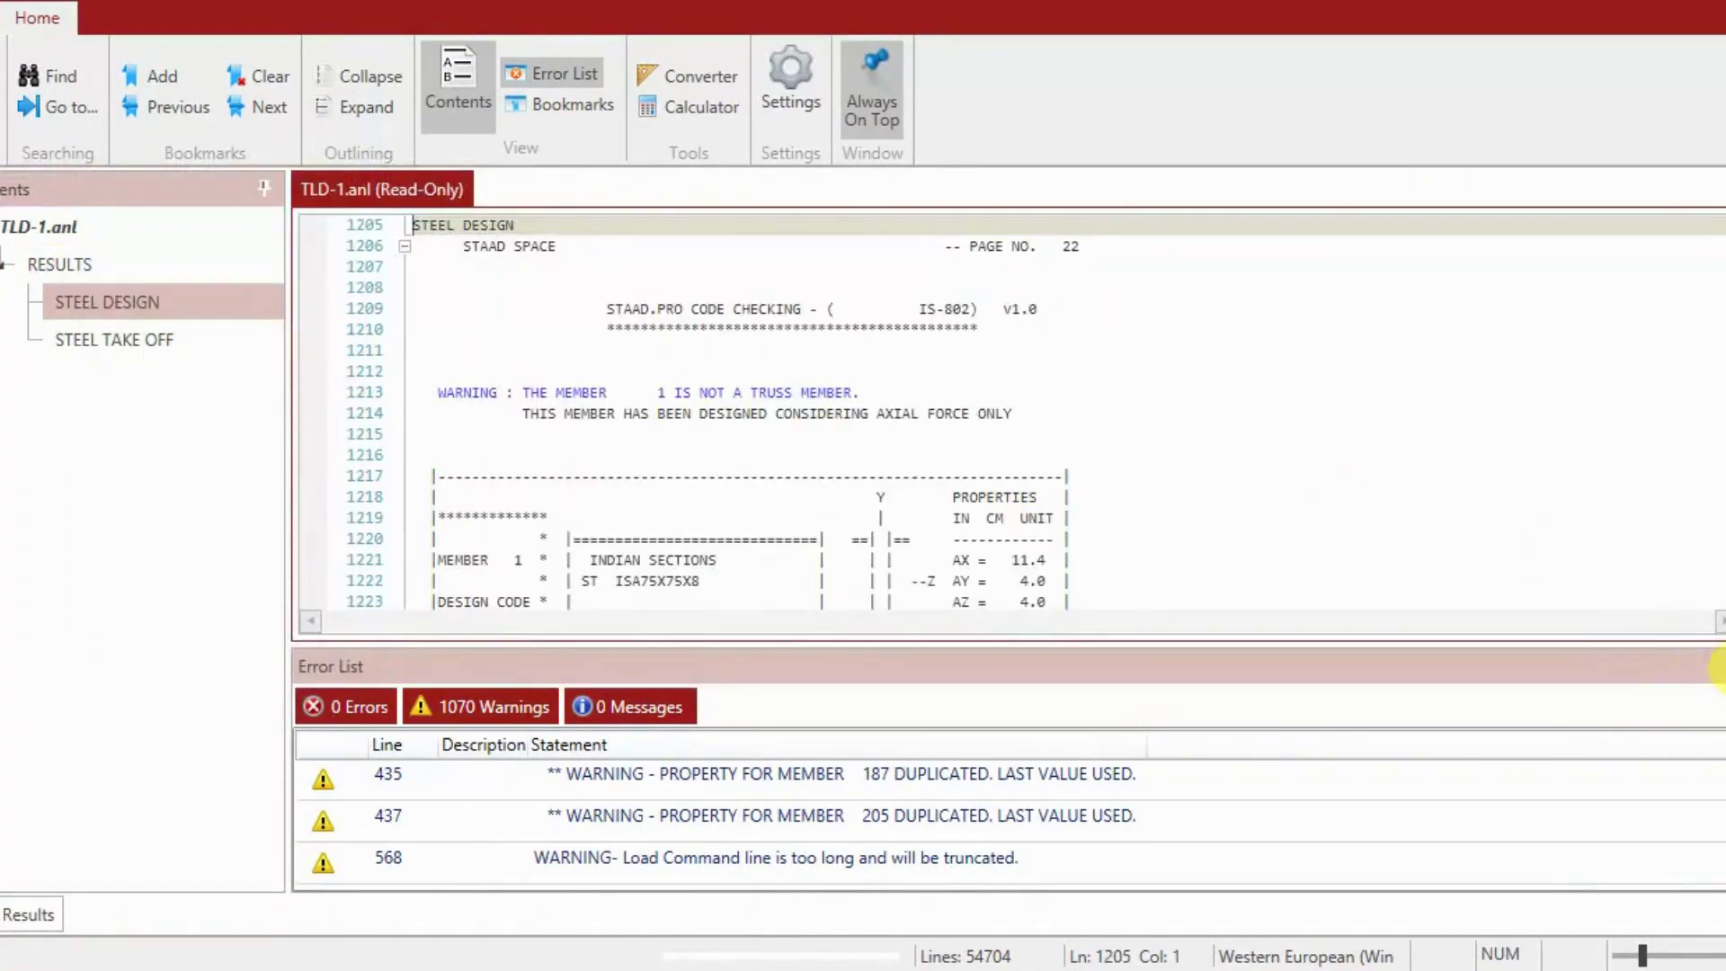
click(1092, 413)
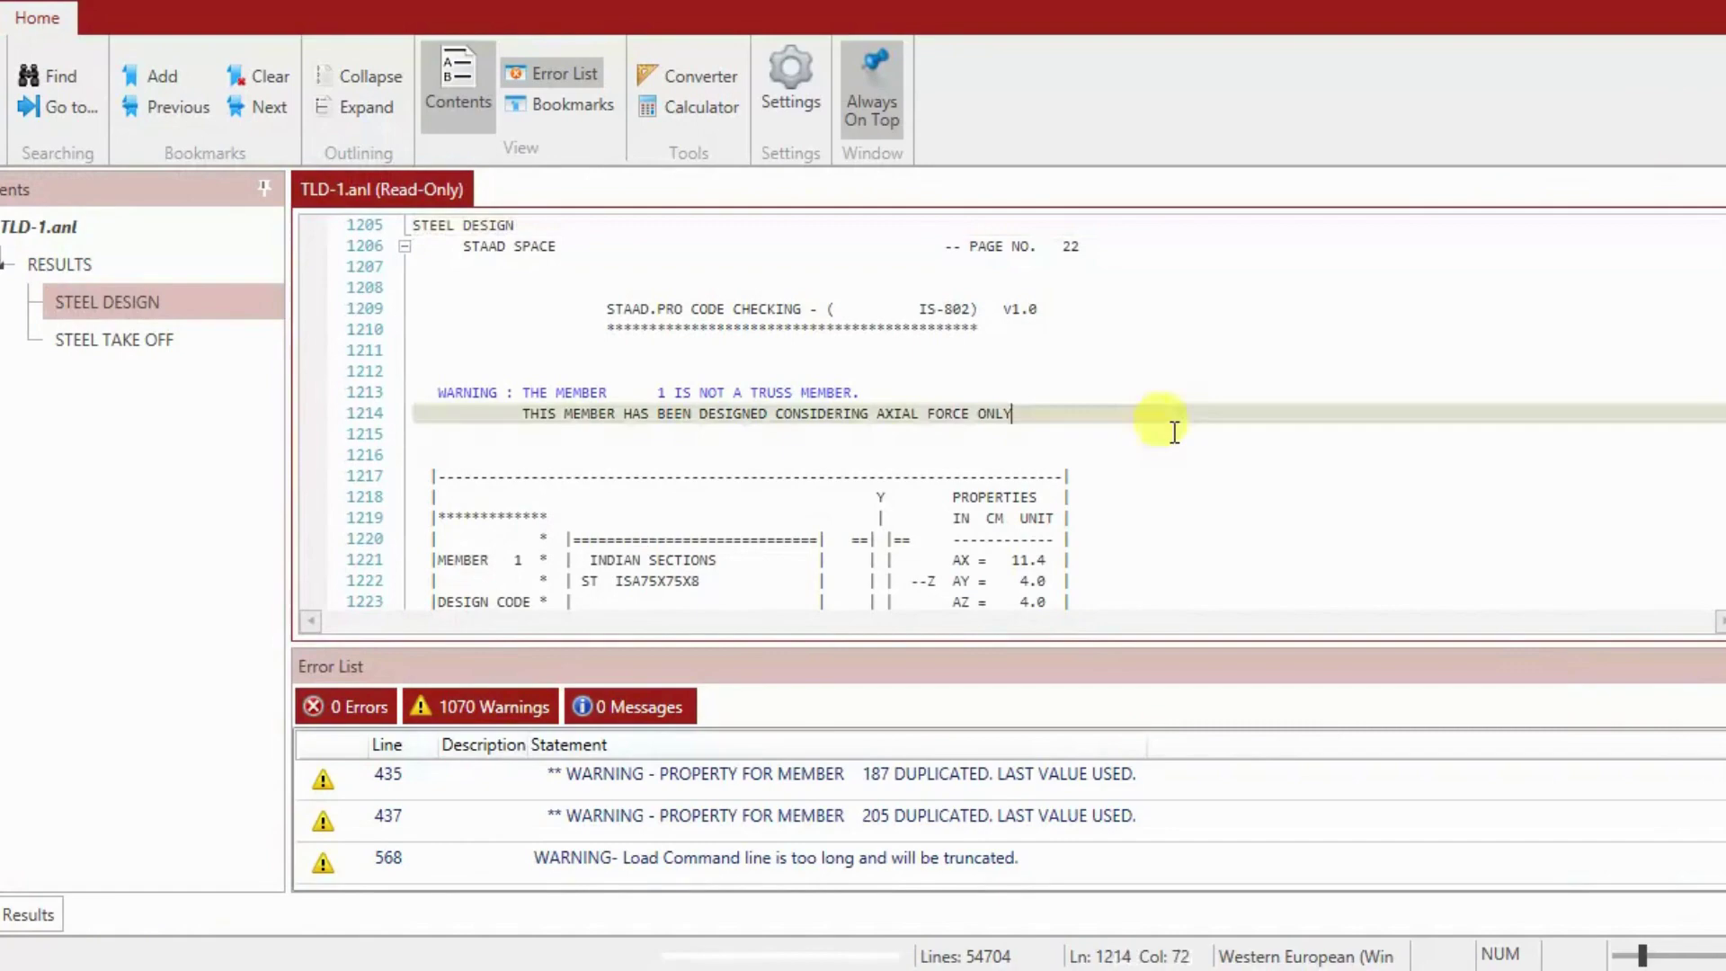
click(1719, 667)
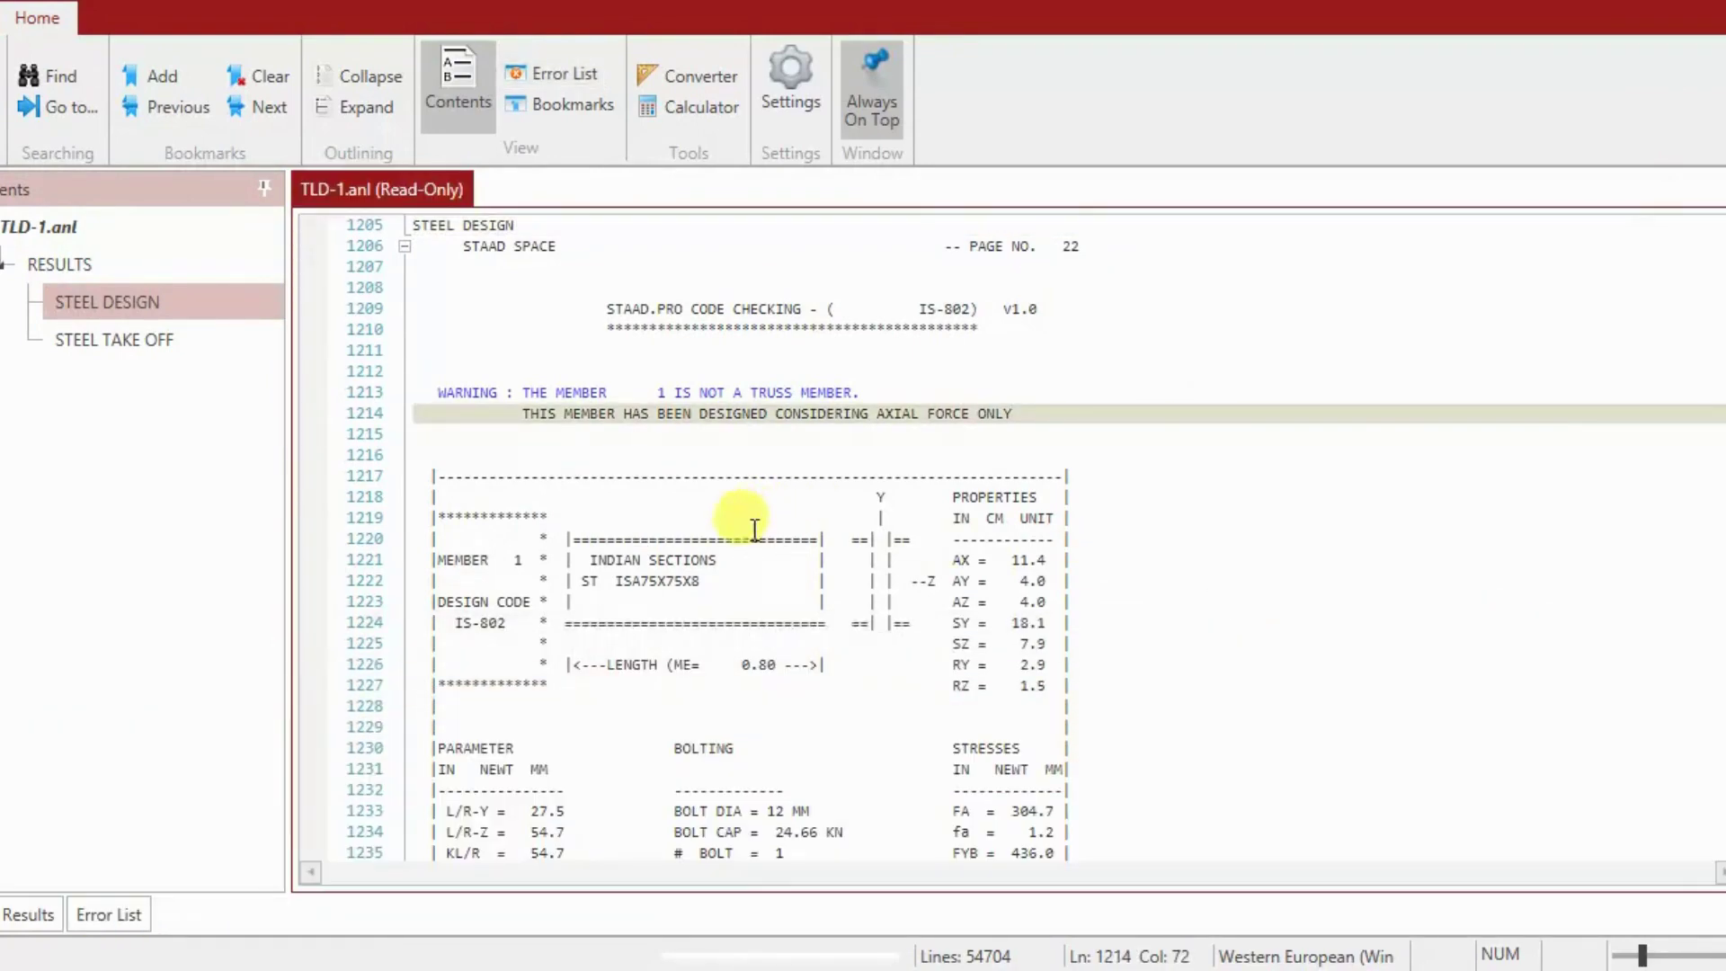
Step: Examine member 1's section ISA75X75X8 and its parameter, bolting and stress values in the steel design report
drag(455, 559, 533, 565)
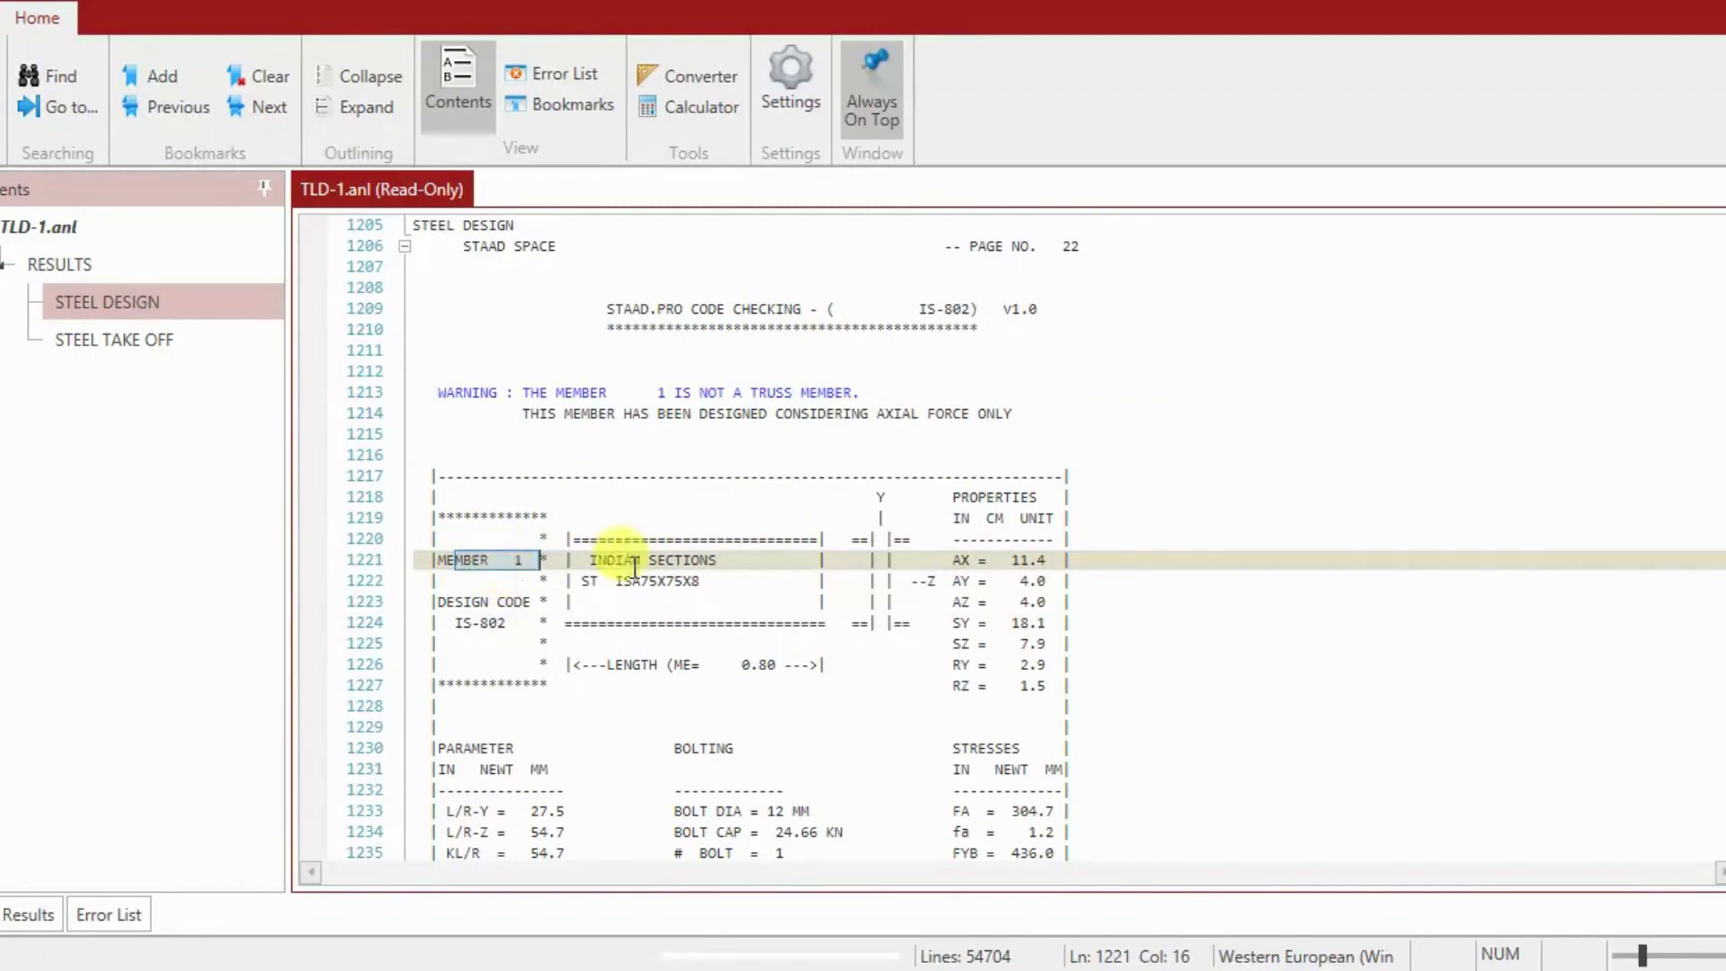
drag(612, 583, 722, 586)
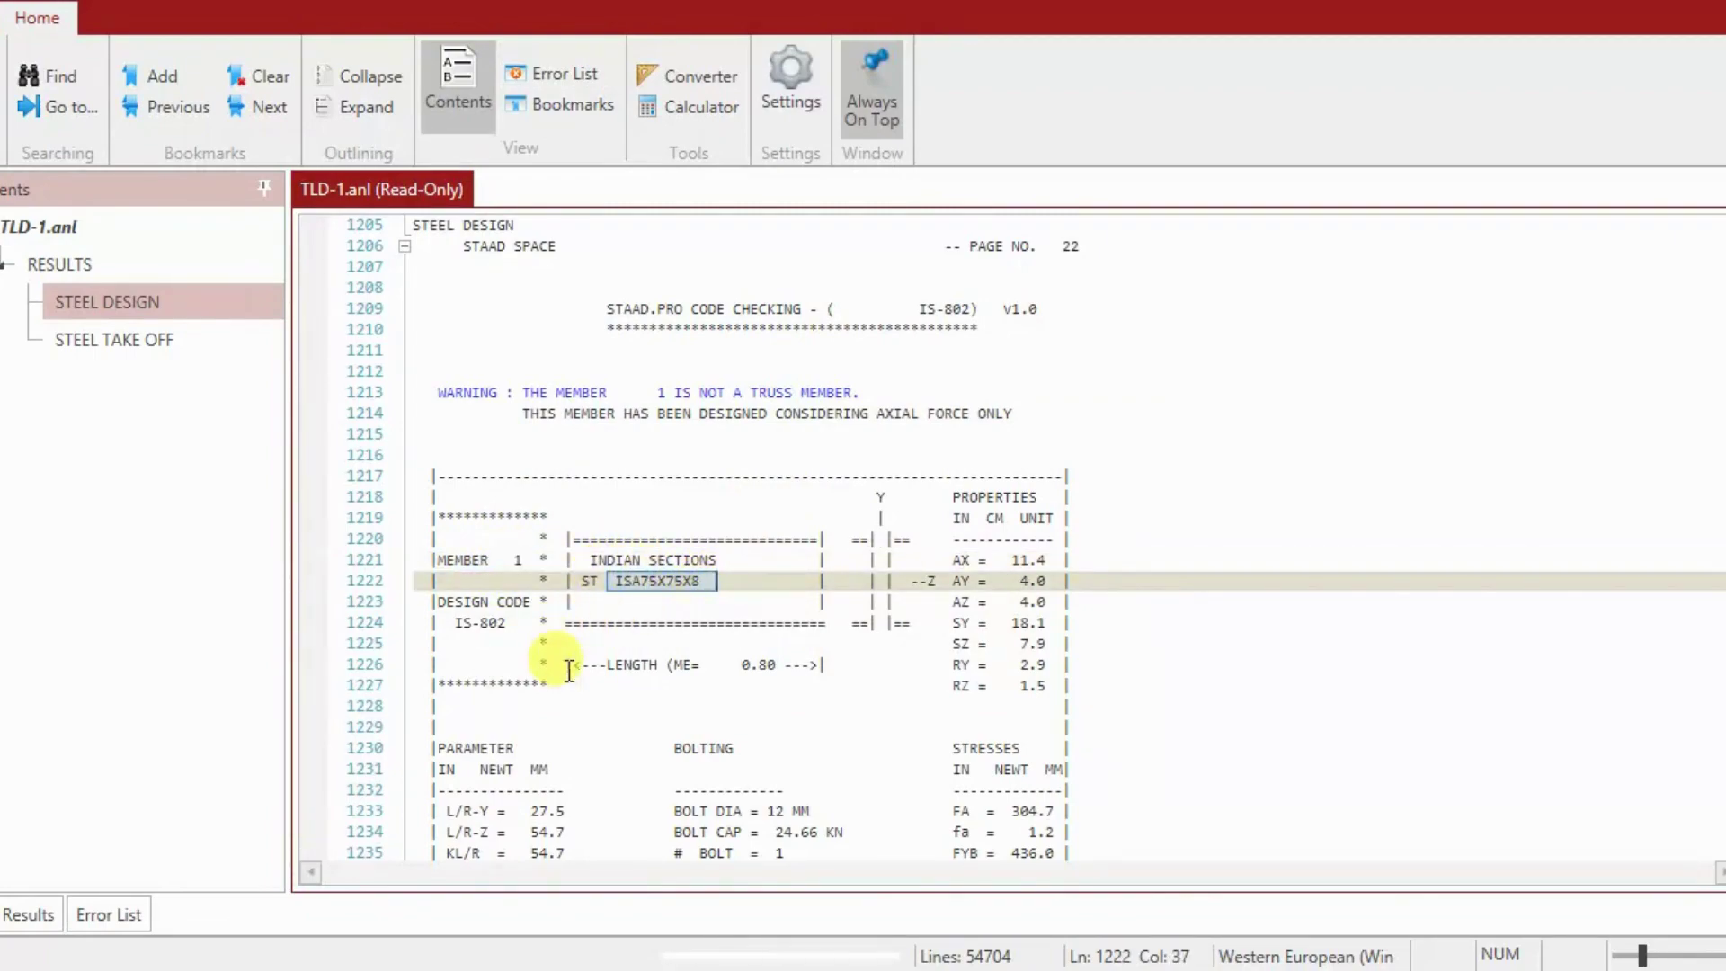
scroll(580, 692, down, 2)
drag(471, 664, 911, 790)
scroll(683, 719, down, 5)
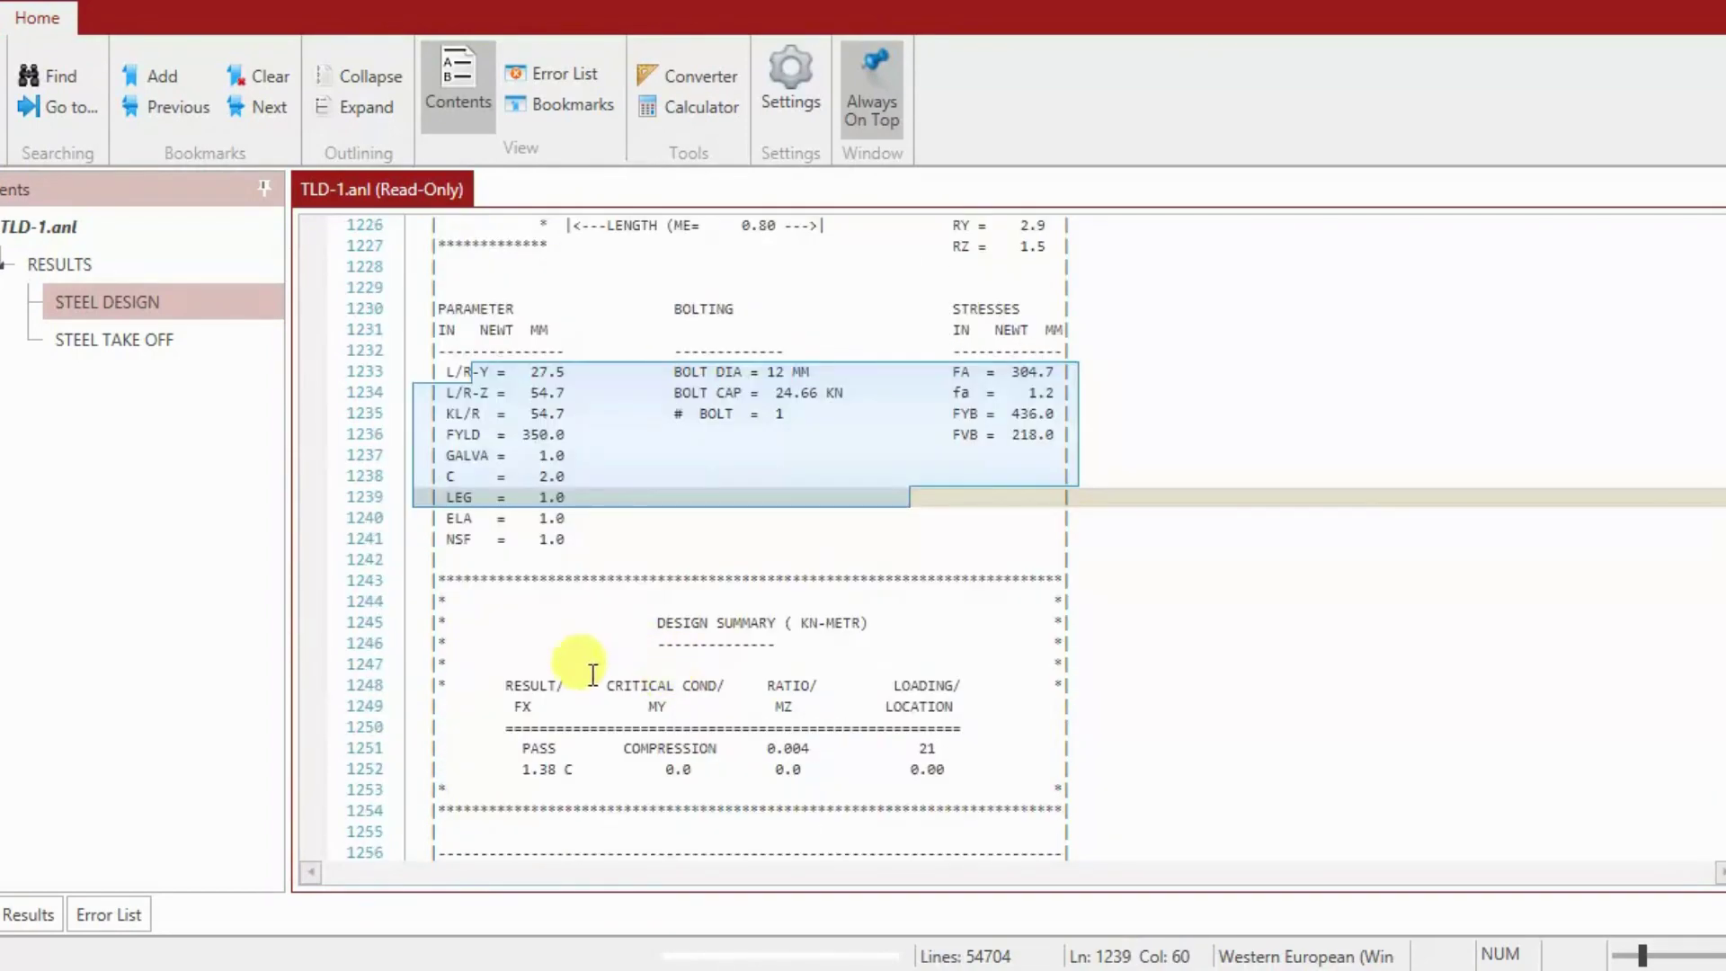
Step: Examine member 1's design summary, highlighting the column headings, the ratio, the result and the axial force FX
drag(505, 686, 910, 708)
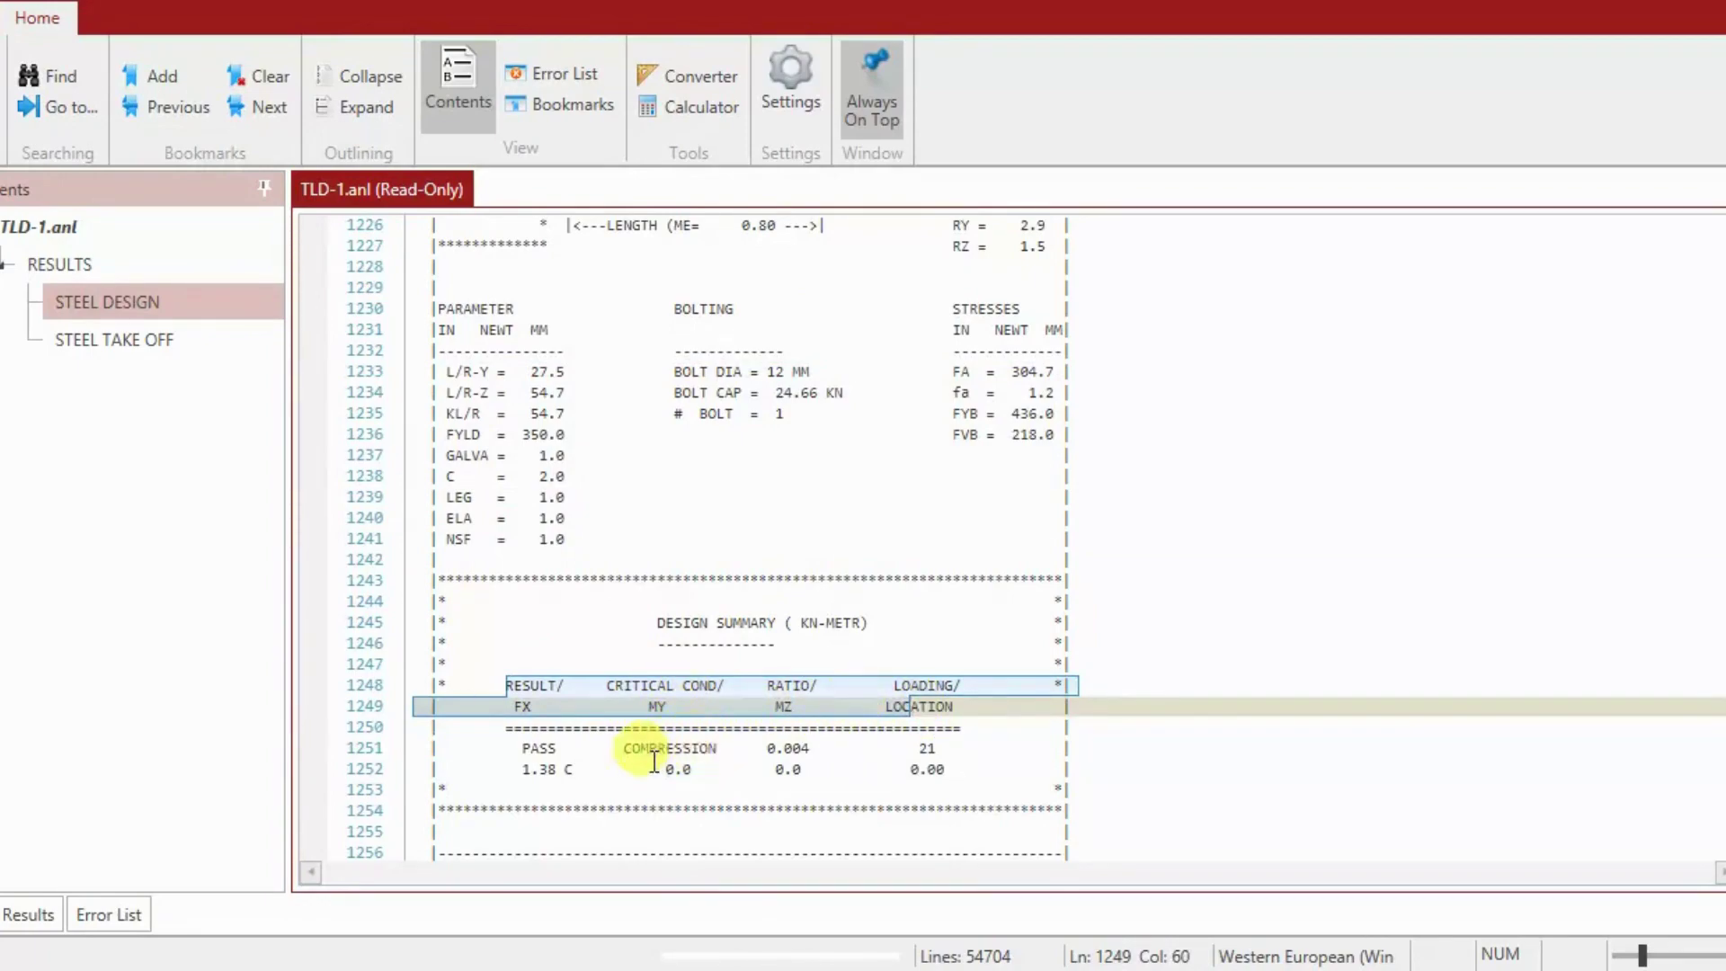
scroll(589, 733, down, 2)
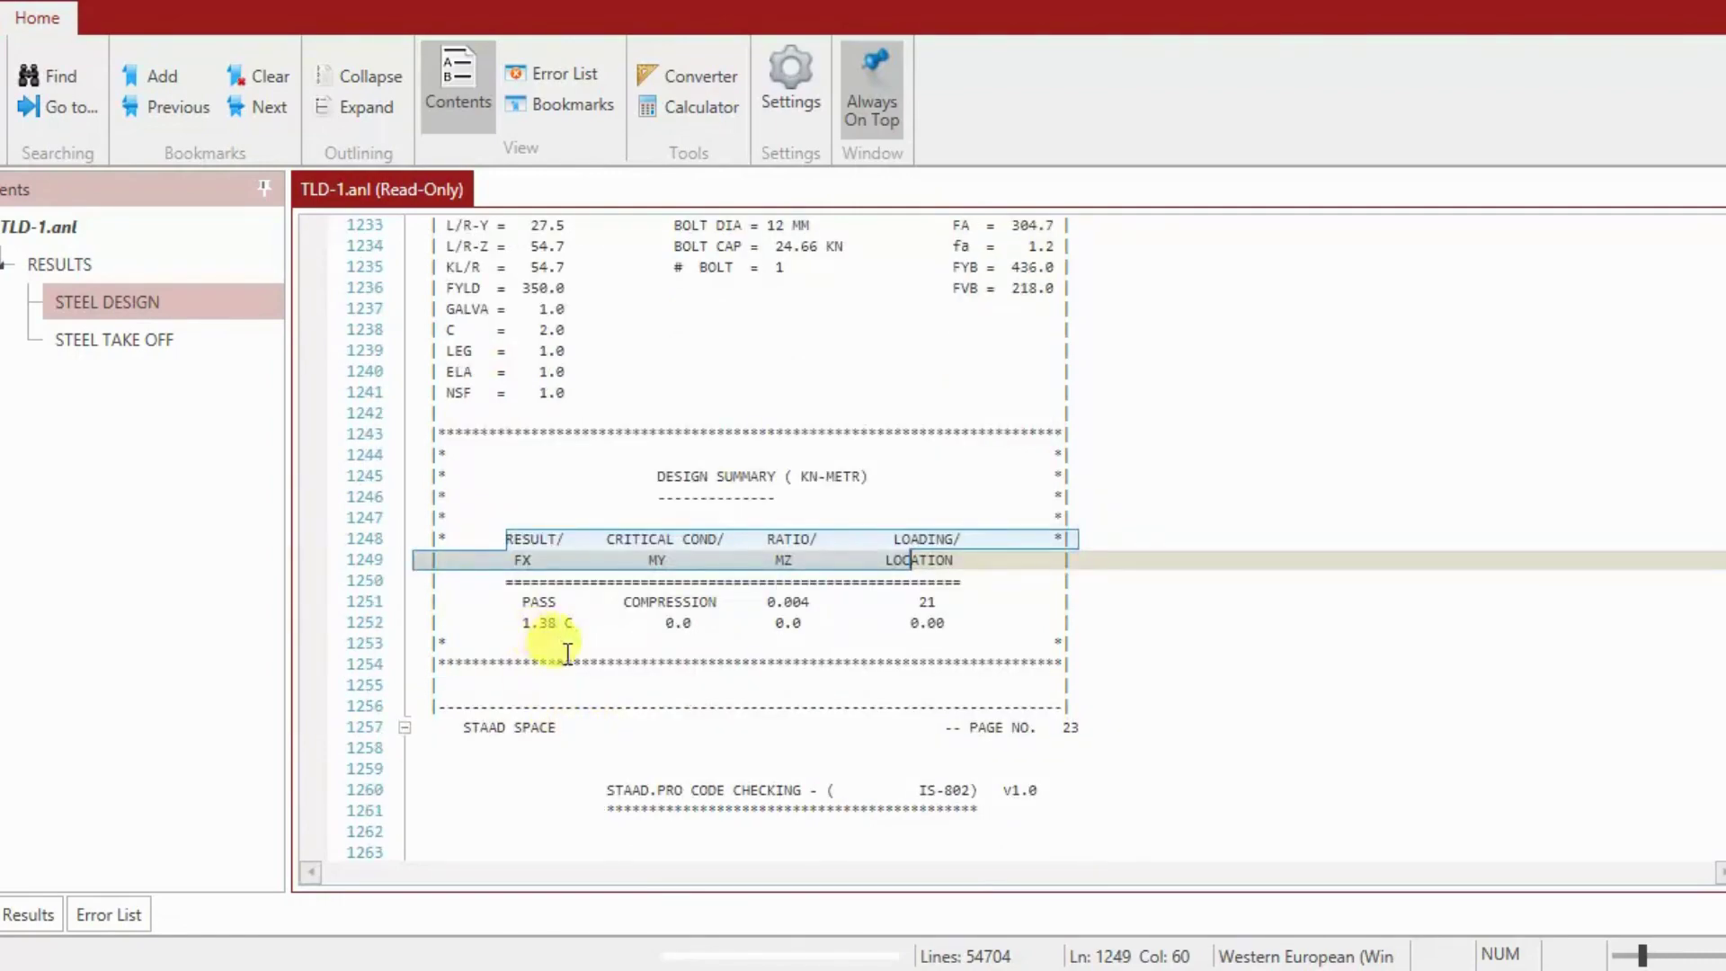
click(681, 560)
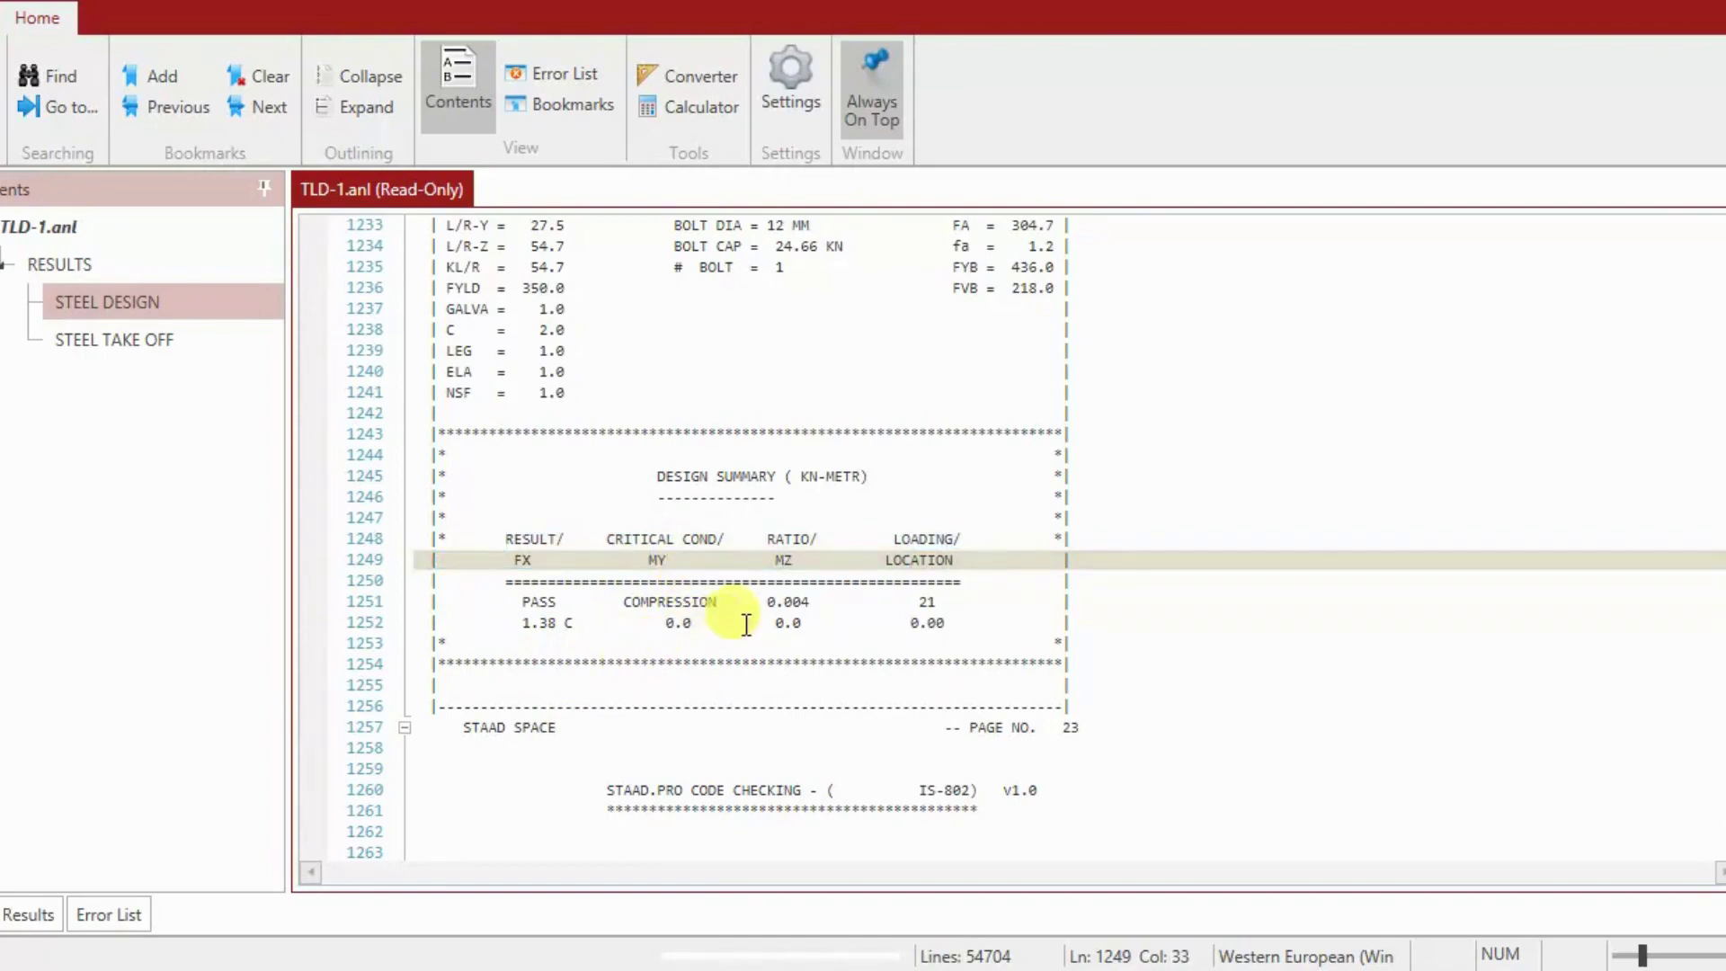
click(775, 539)
drag(774, 539, 816, 531)
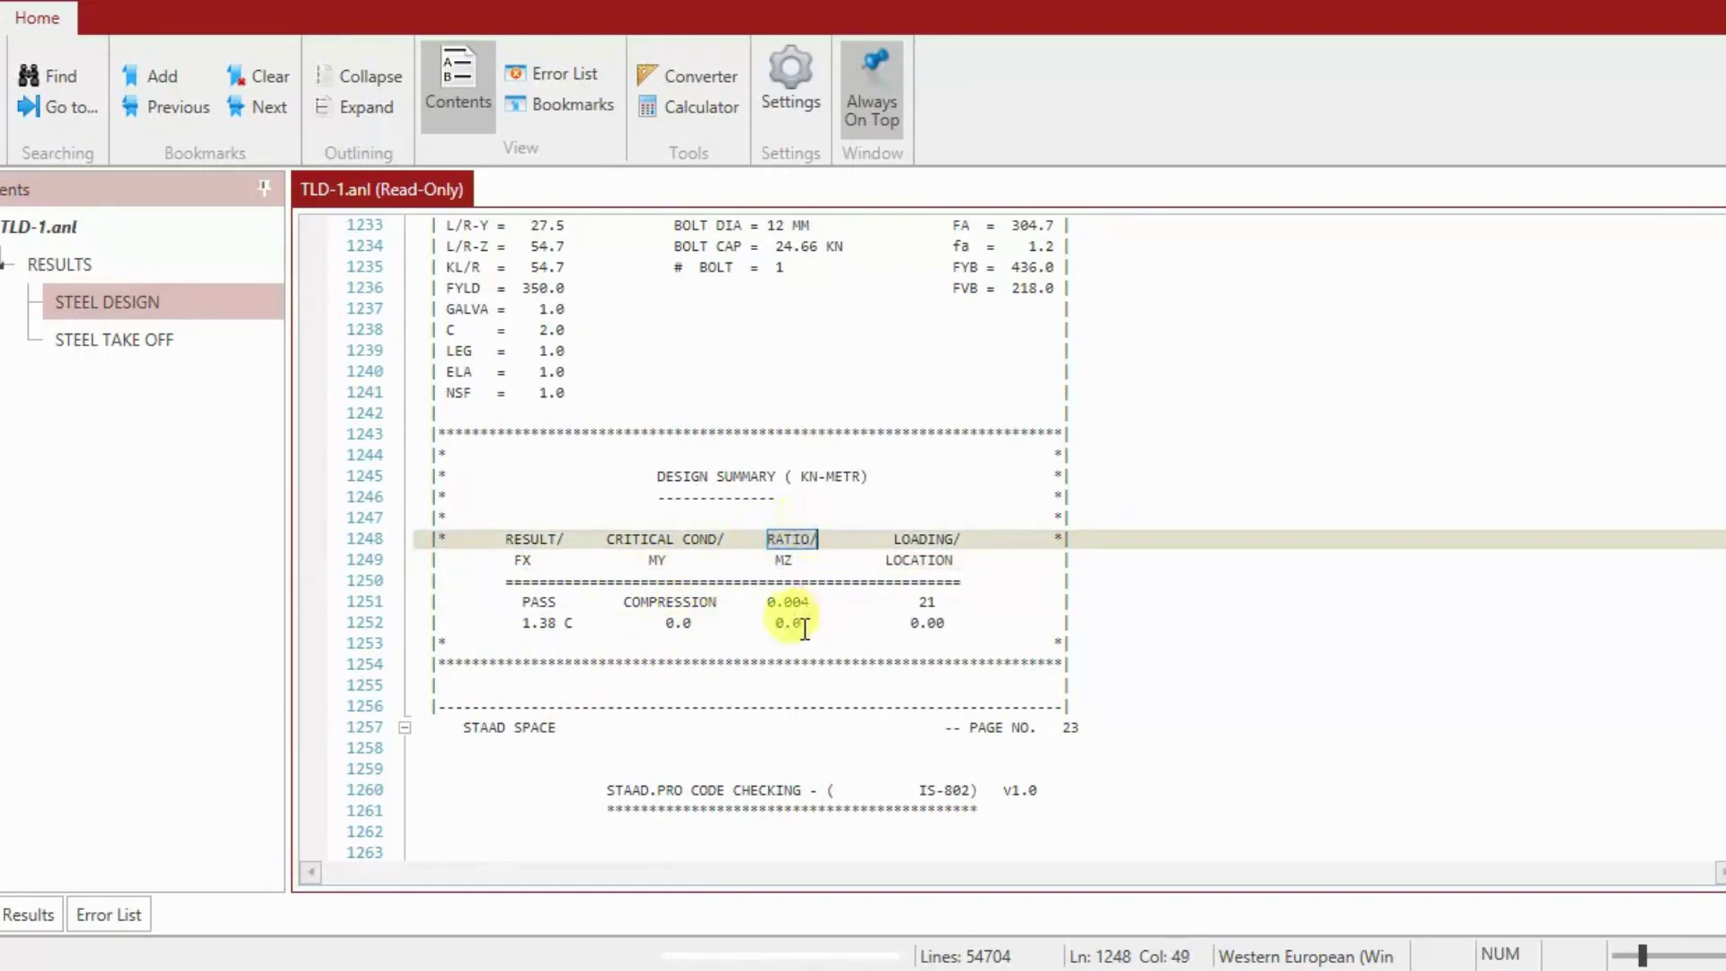
drag(765, 601, 811, 602)
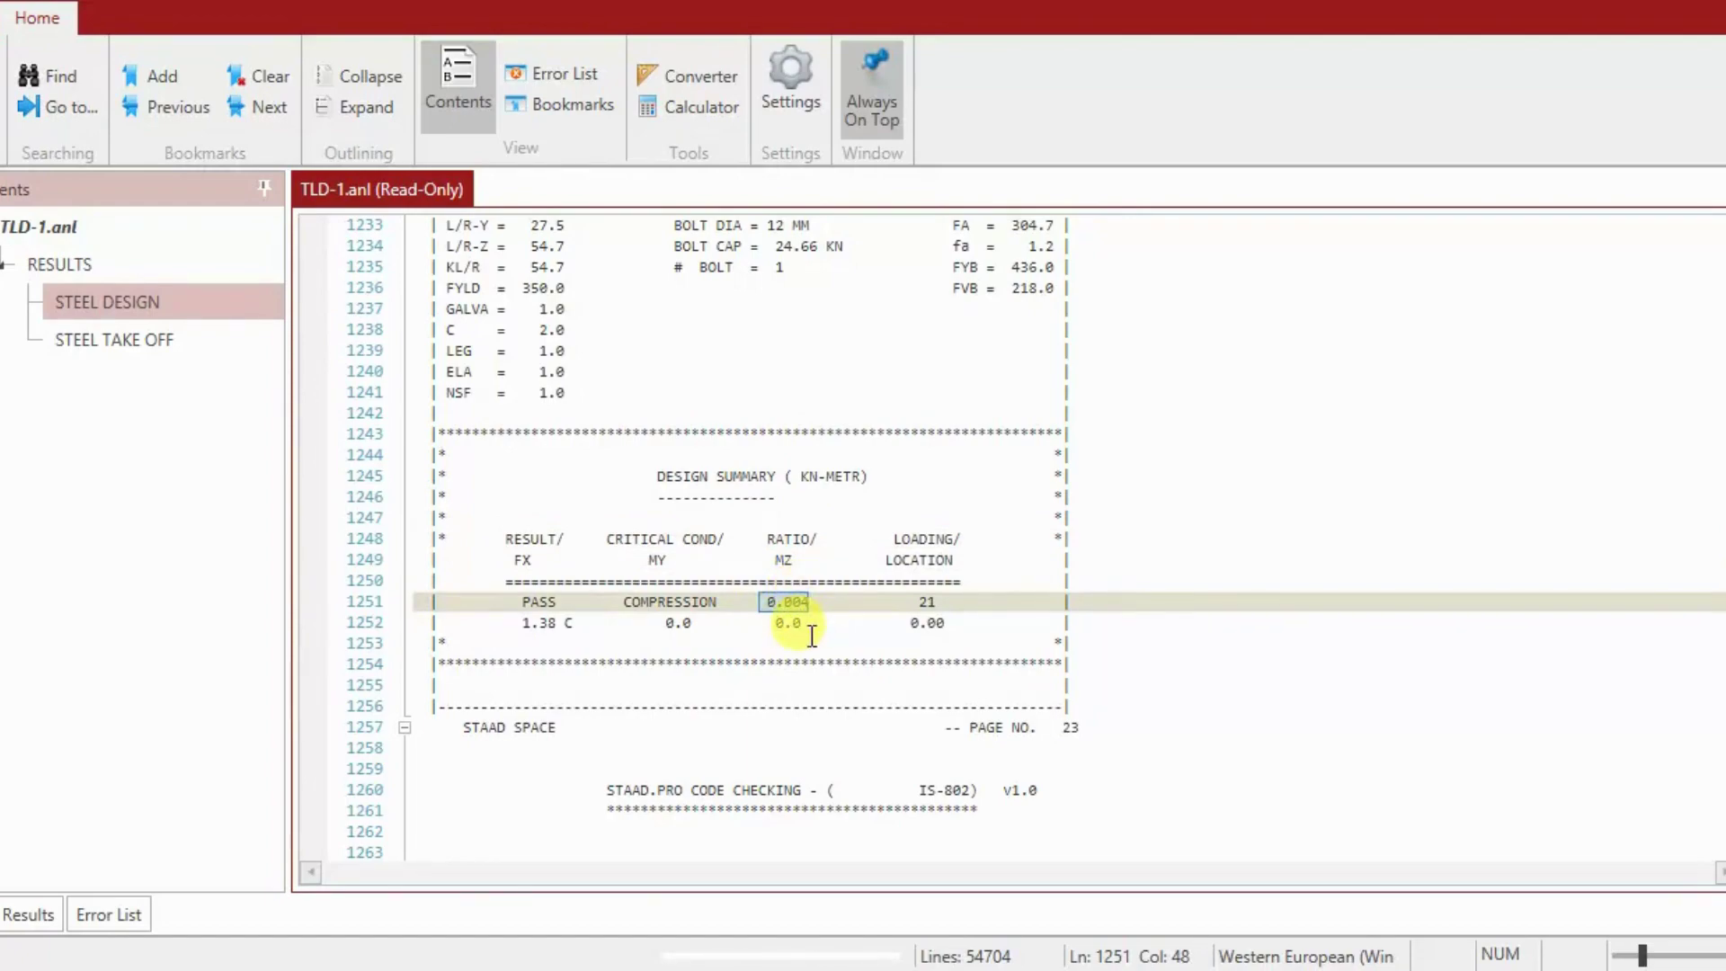
double_click(538, 602)
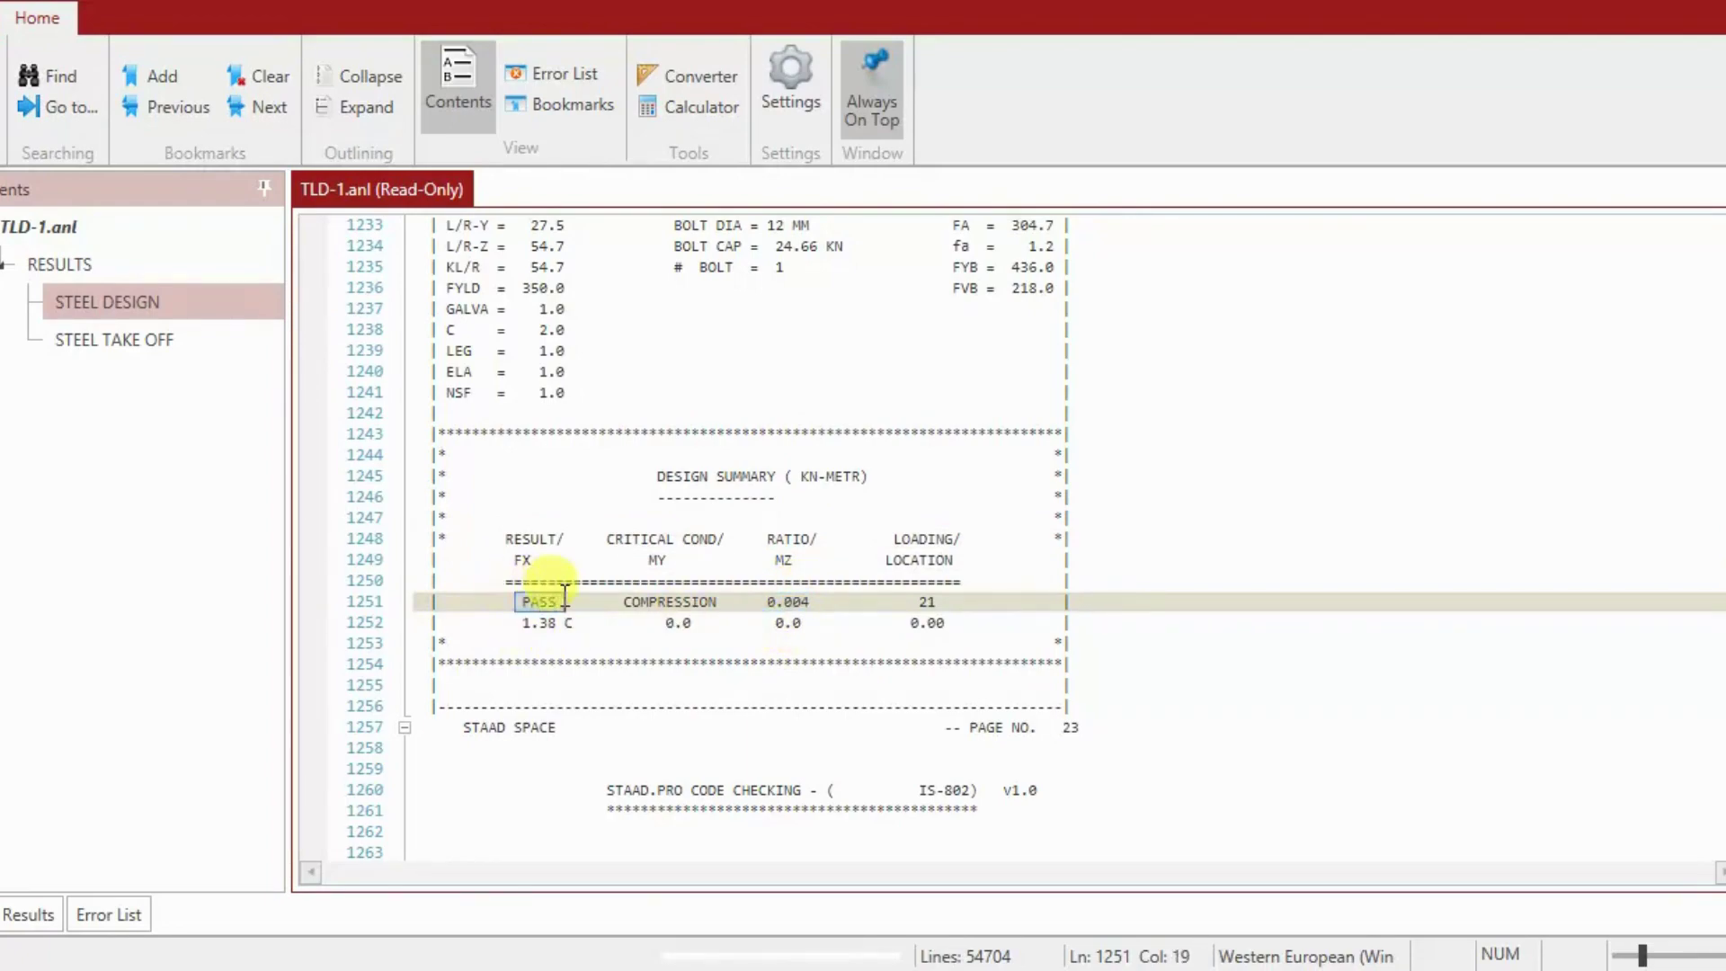
double_click(521, 559)
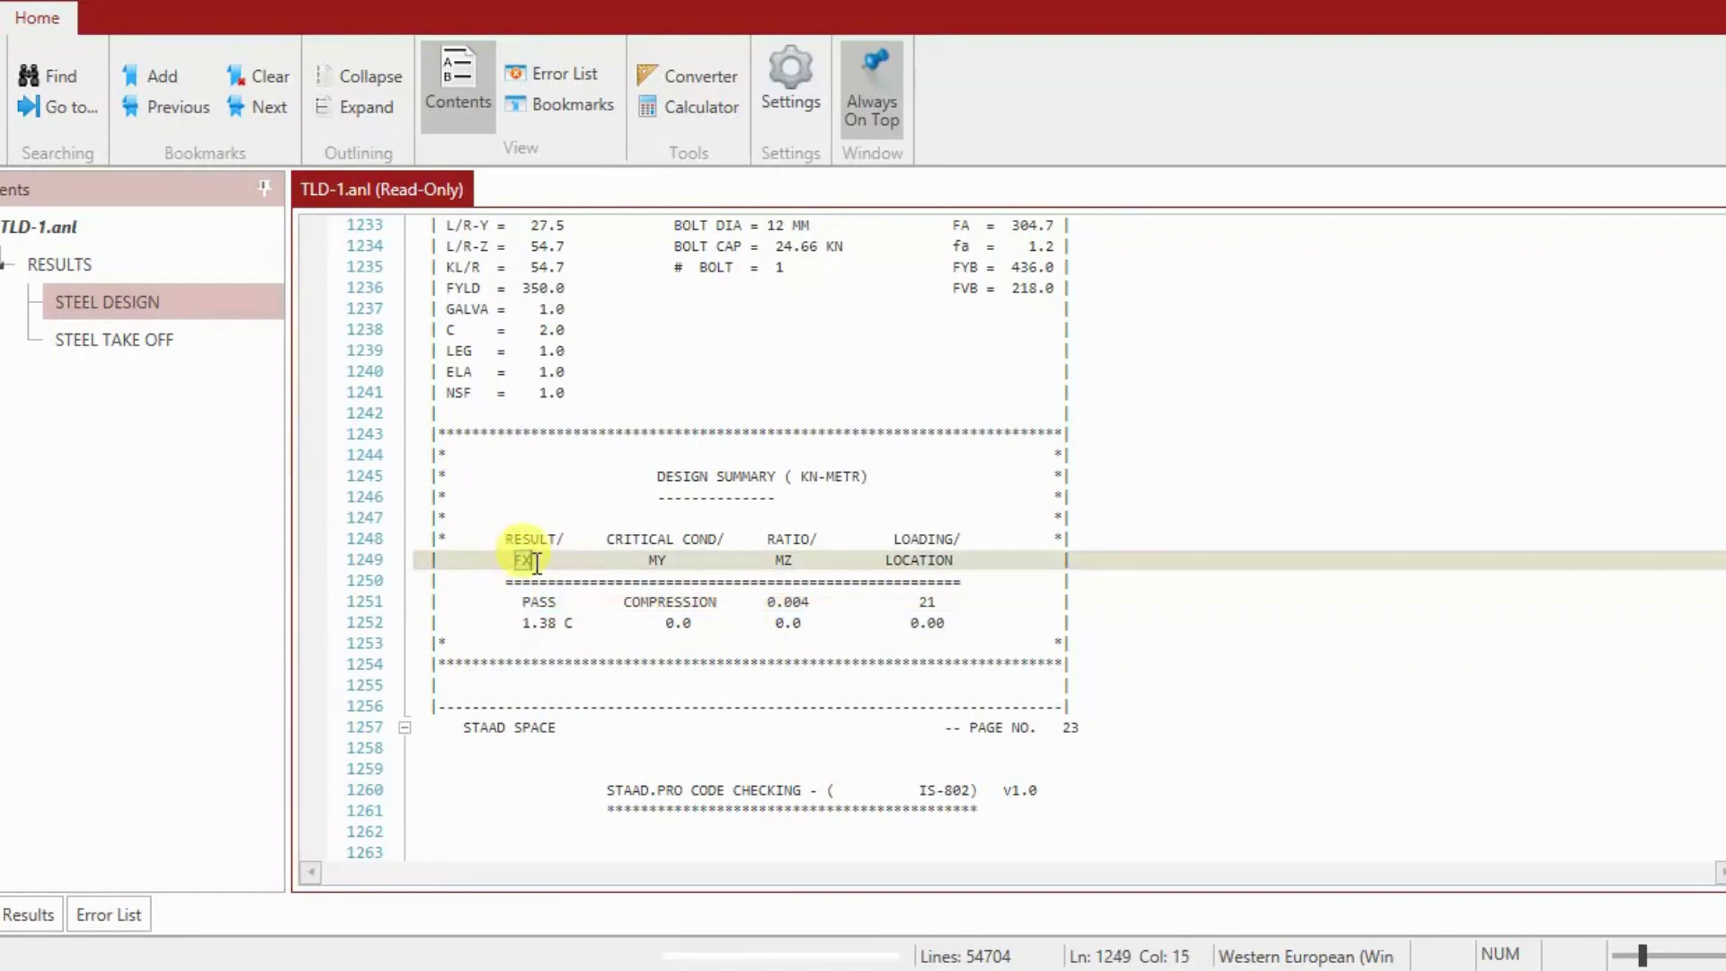
double_click(547, 624)
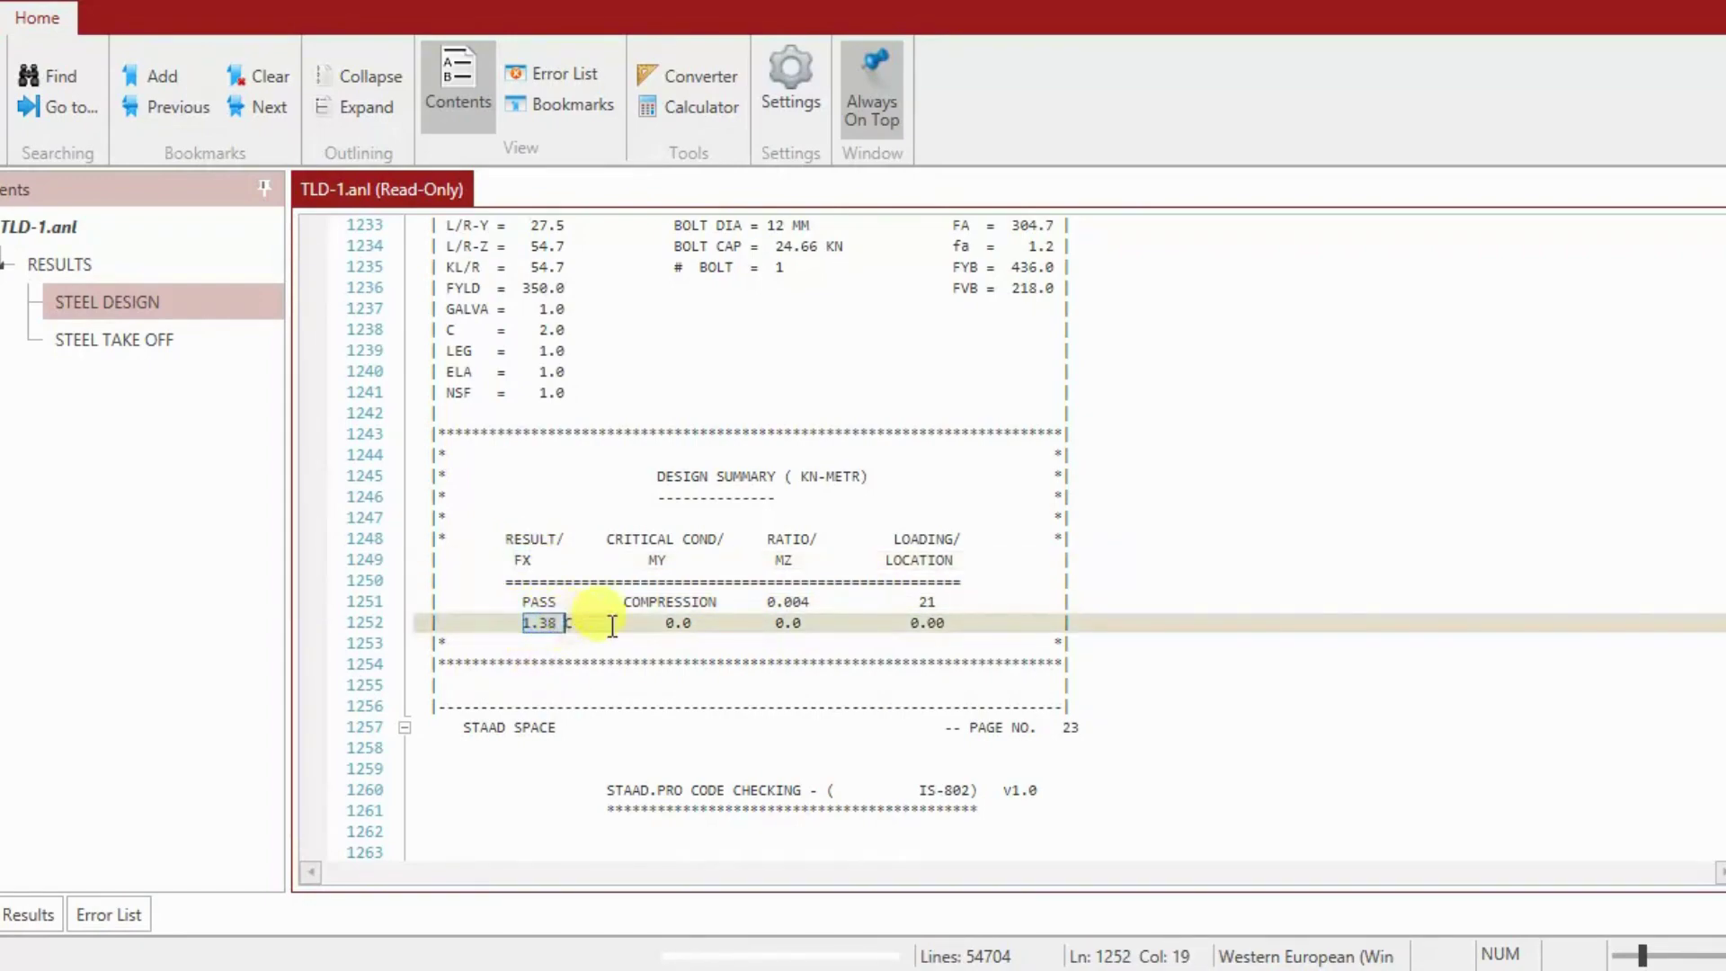
Step: Browse the steel design results of the members after member 1, and close the output viewer
scroll(585, 630, down, 20)
scroll(669, 611, down, 20)
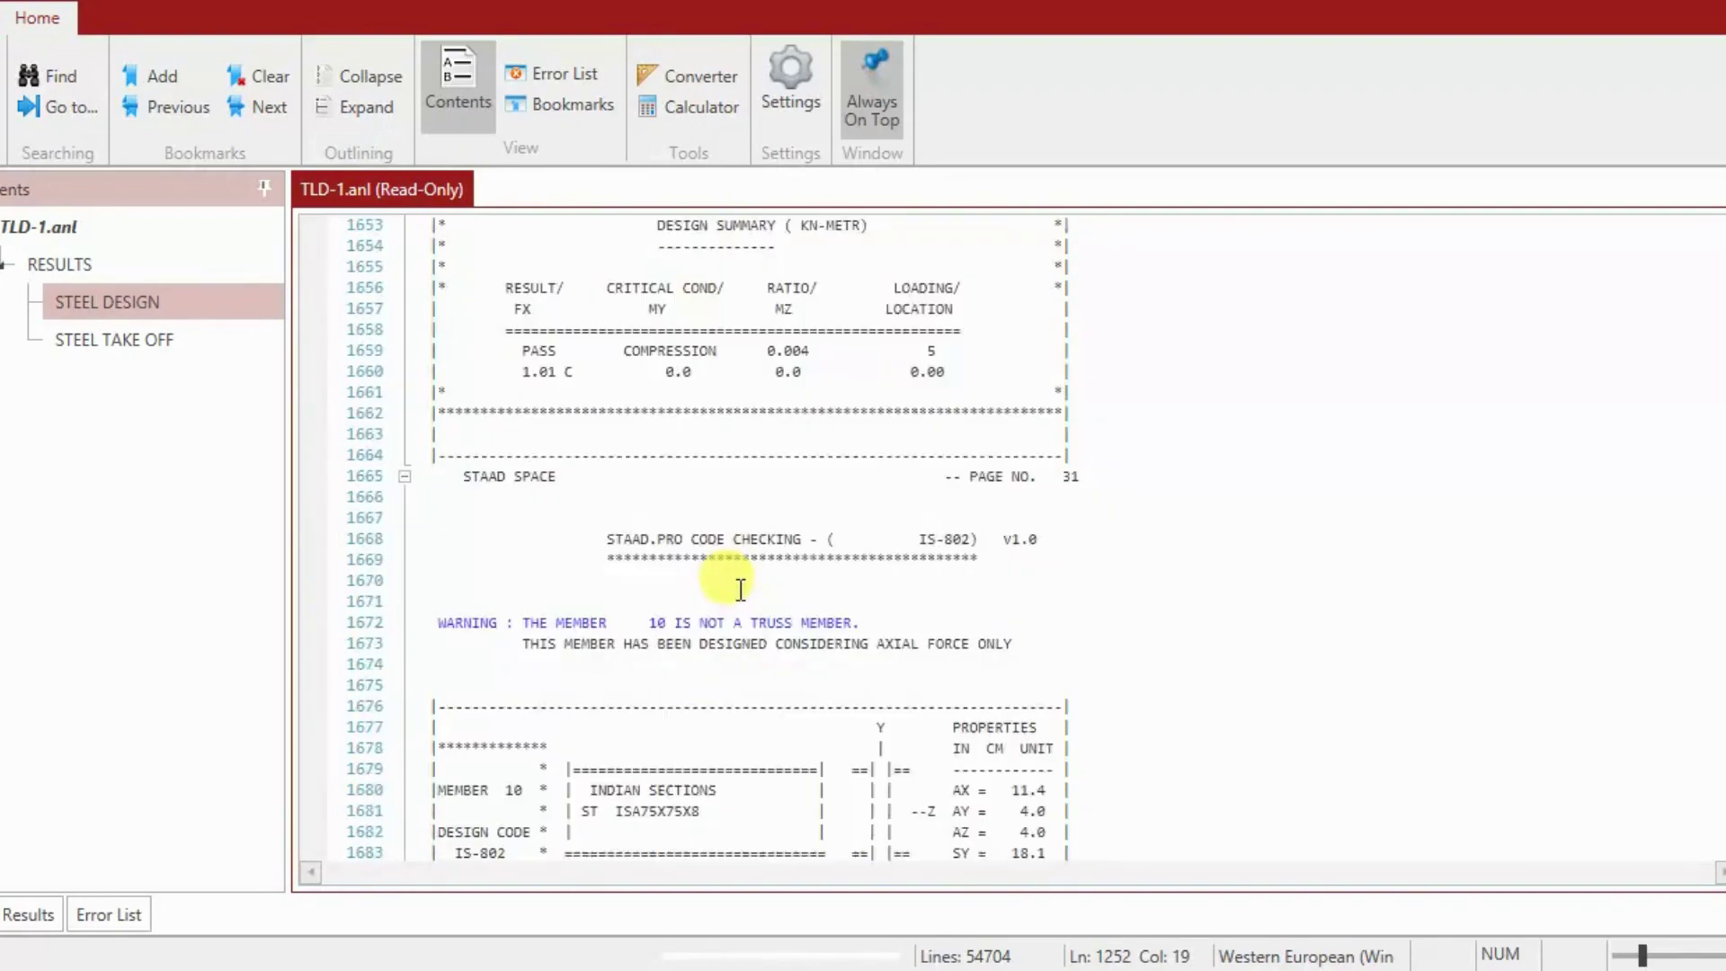
scroll(774, 589, down, 20)
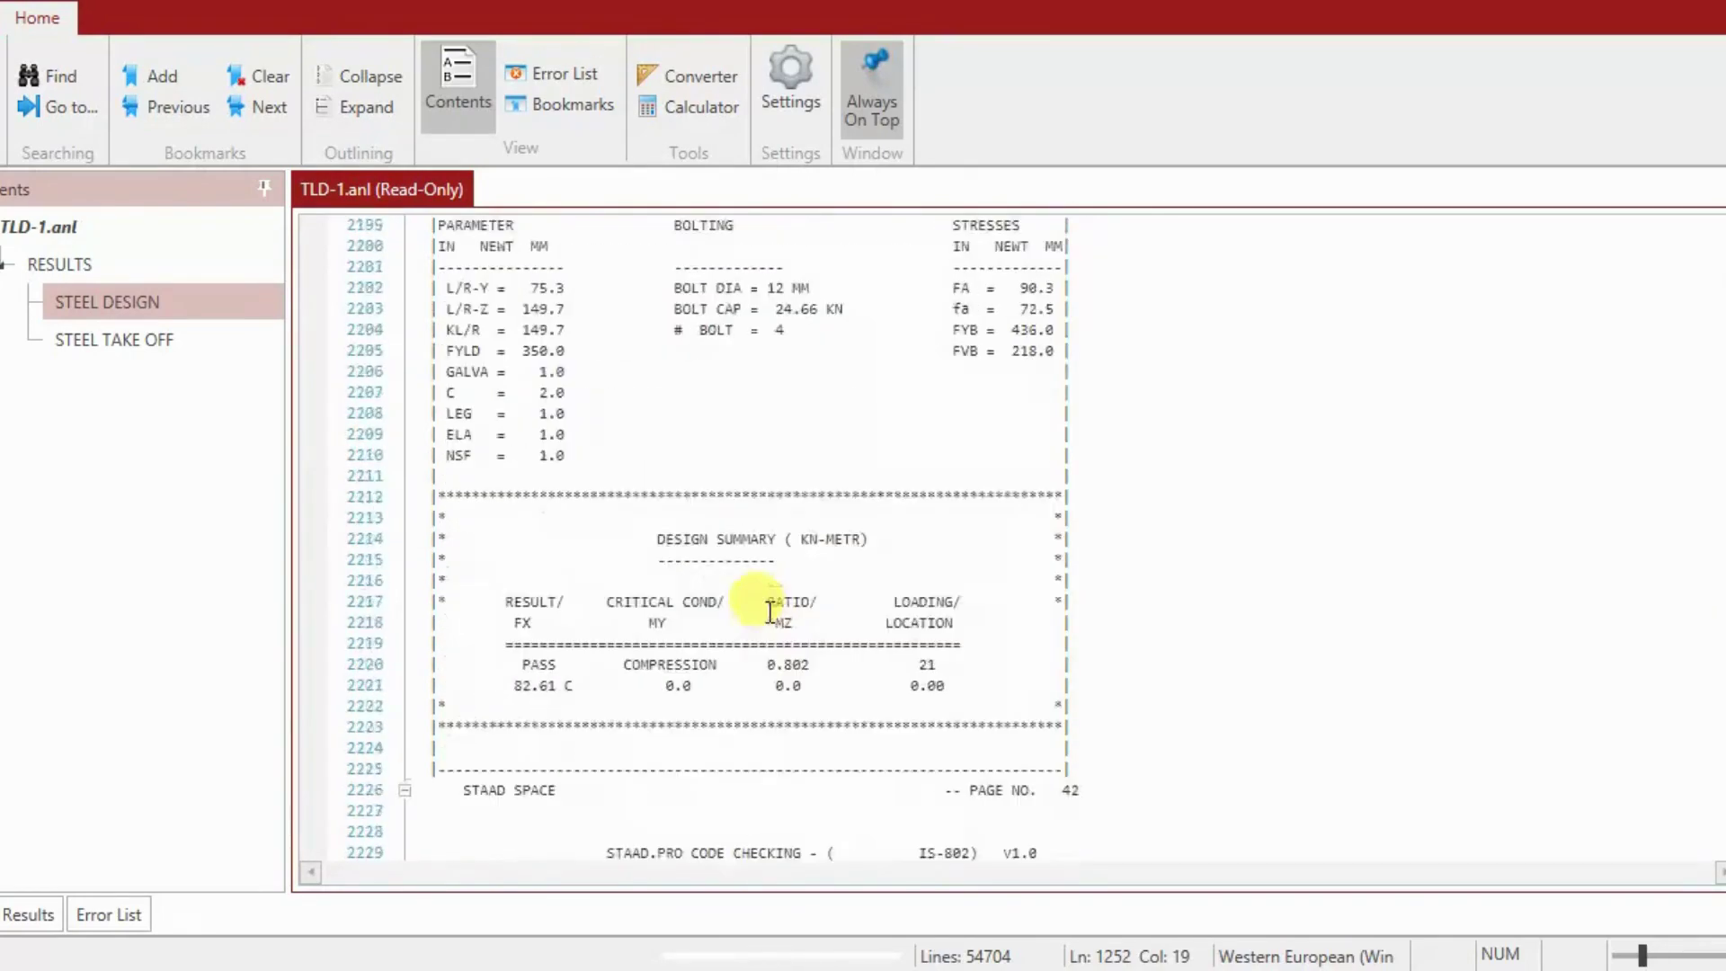
scroll(773, 584, down, 20)
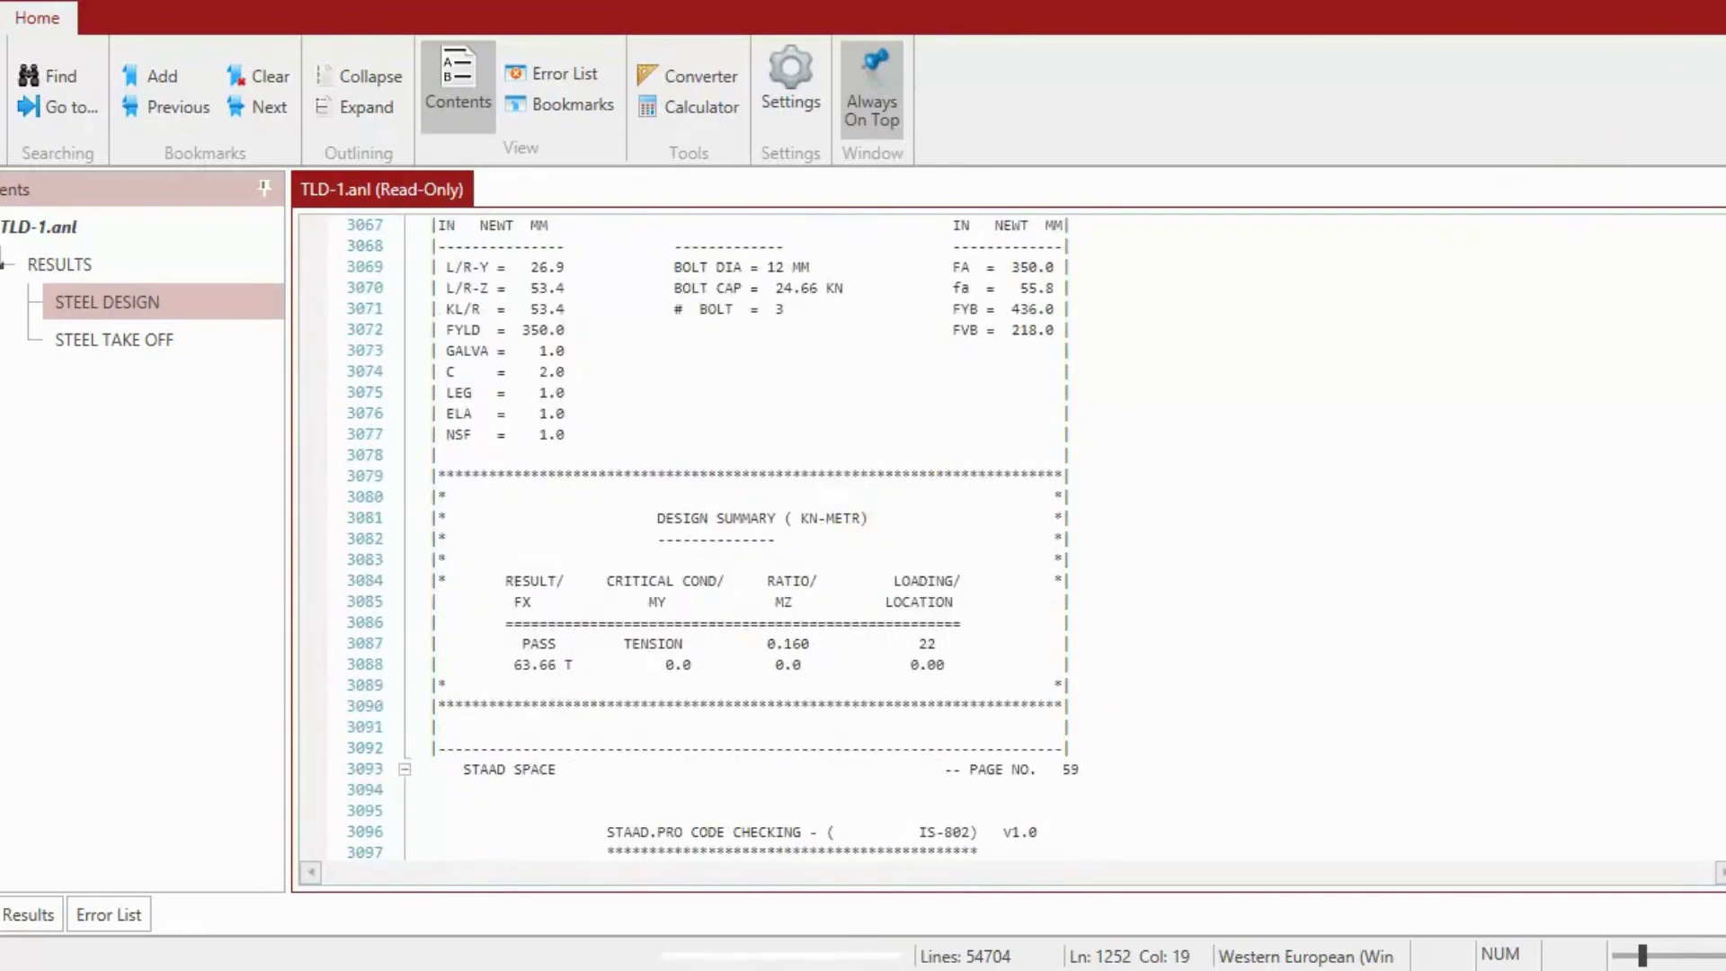
click(1690, 27)
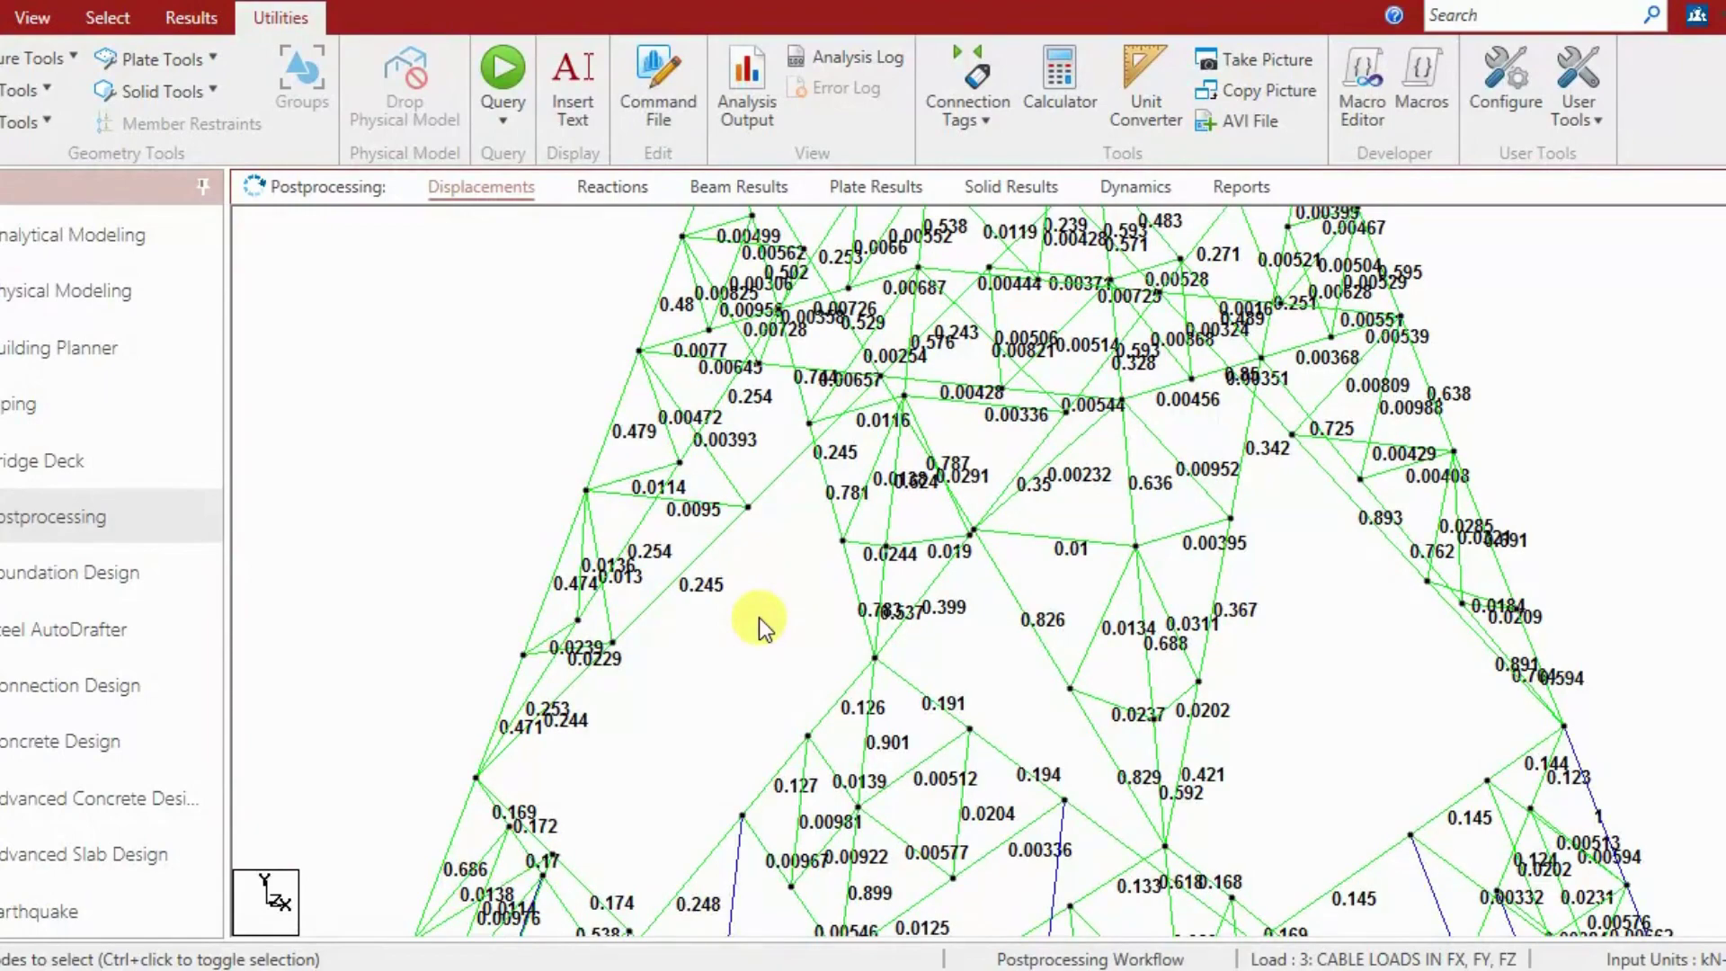
Step: Select the horizontal bracing member labelled 0.0095 and check its beam number and utilization ratio in the model
click(702, 505)
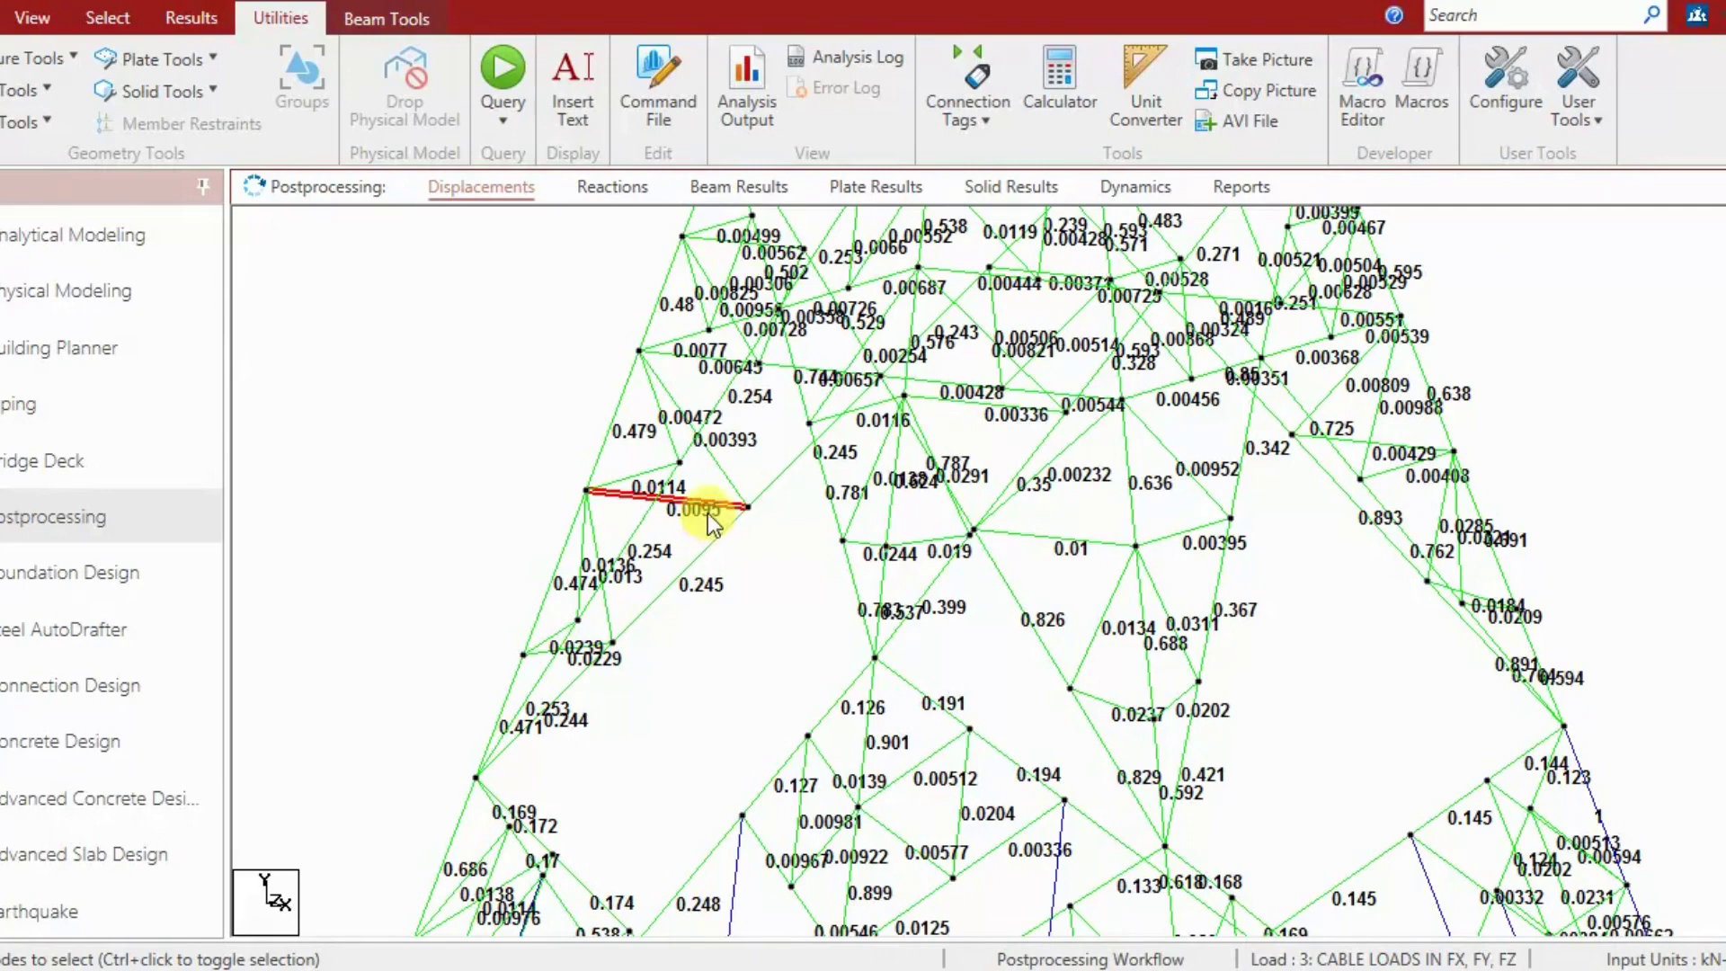
mouse_move(715, 510)
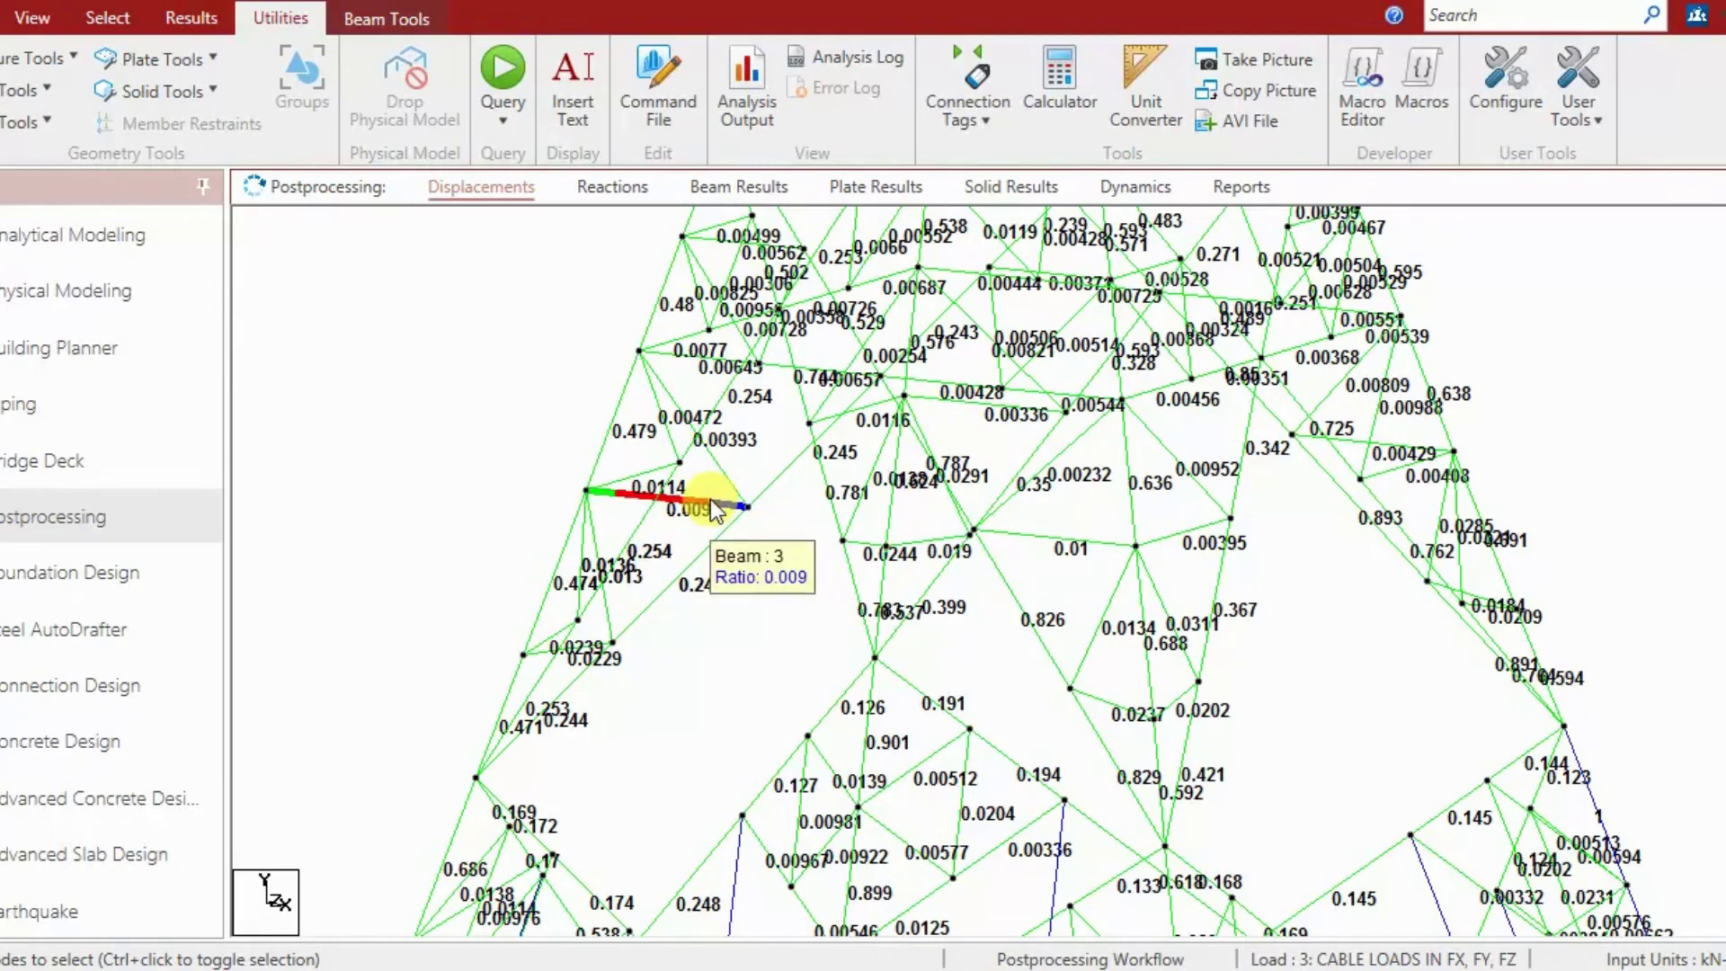
scroll(684, 620, down, 1)
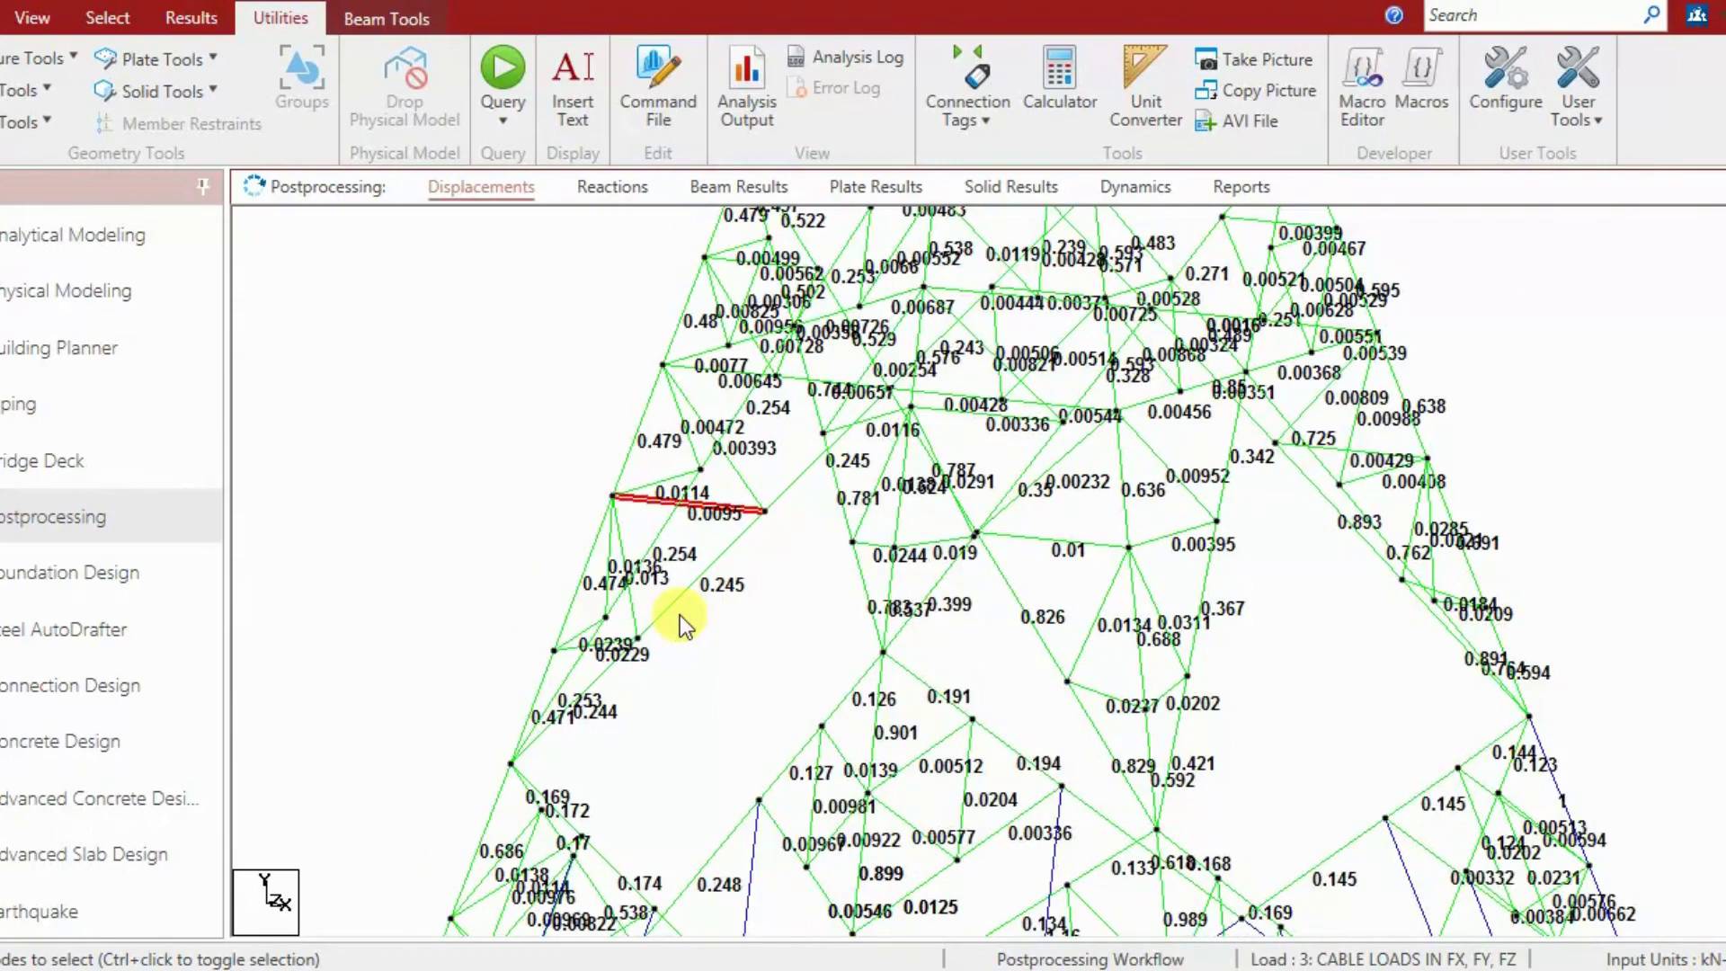